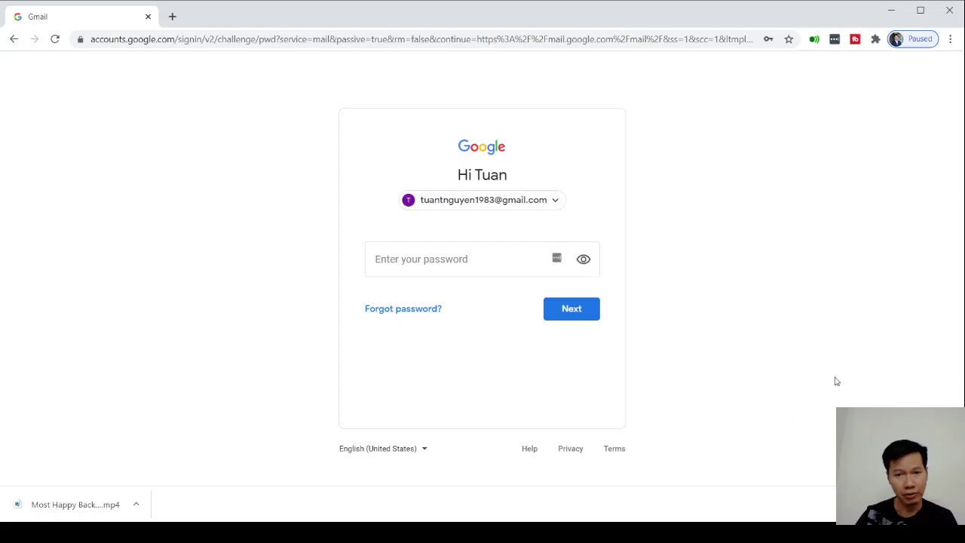
# Enter the Google account password and sign in to Gmail.
pyautogui.click(493, 260)
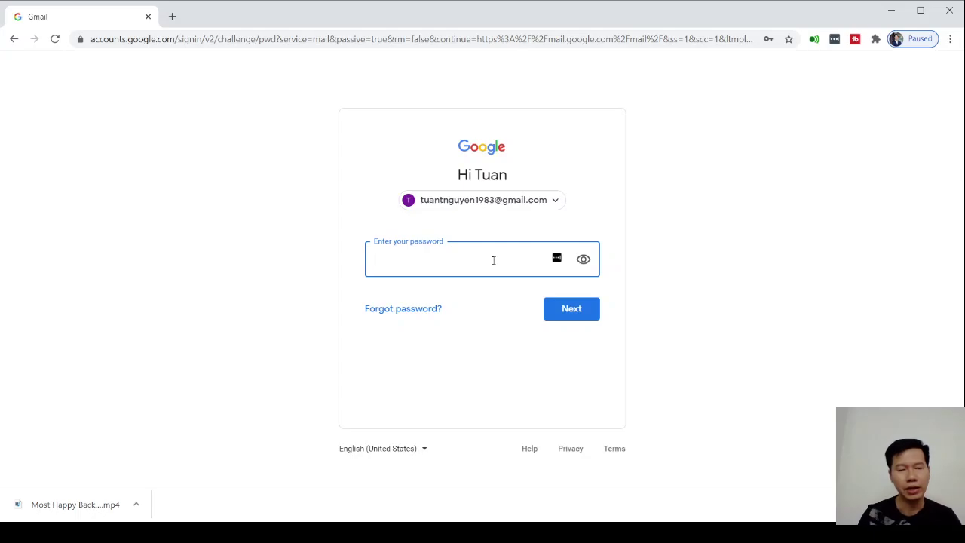
pyautogui.write('••••••••••••••')
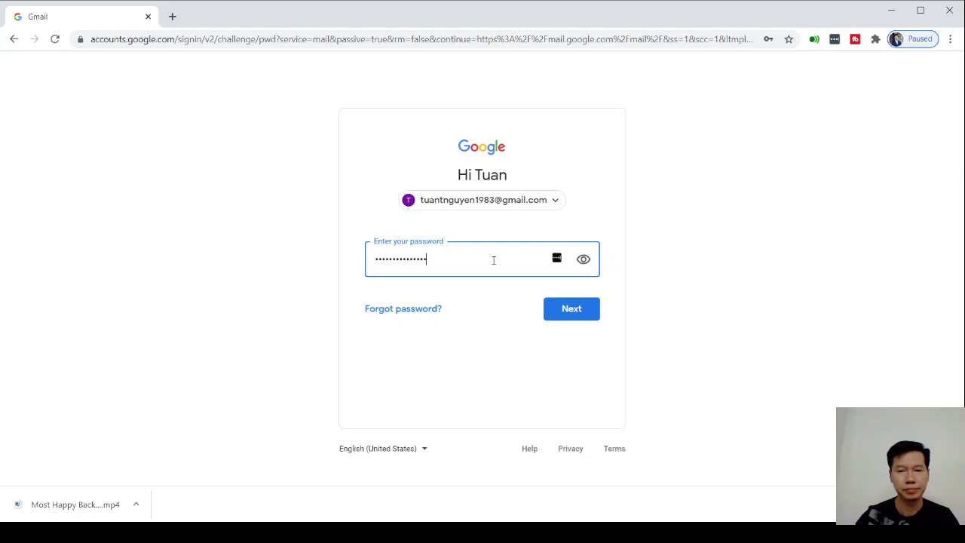
pyautogui.click(570, 317)
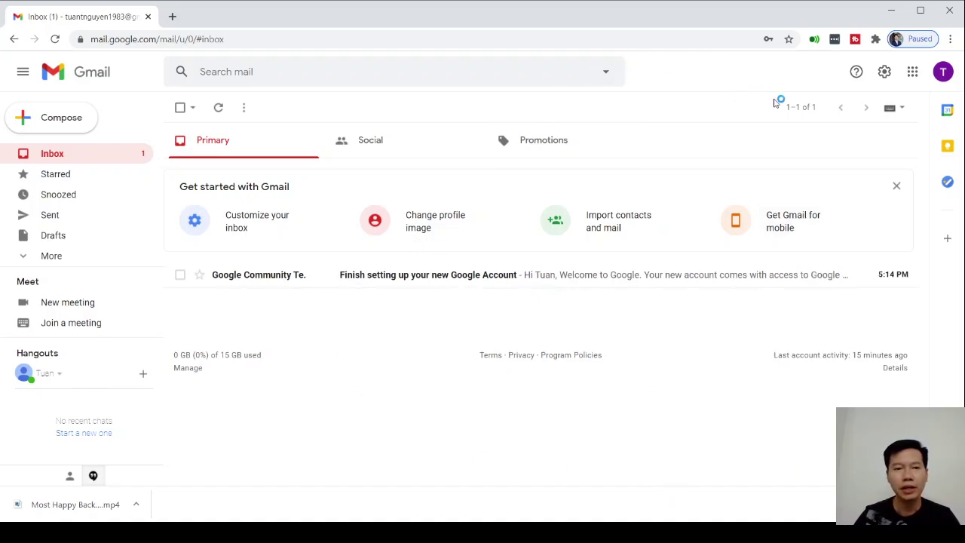
# Browse the list of Google apps and open YouTube from it.
pyautogui.click(912, 73)
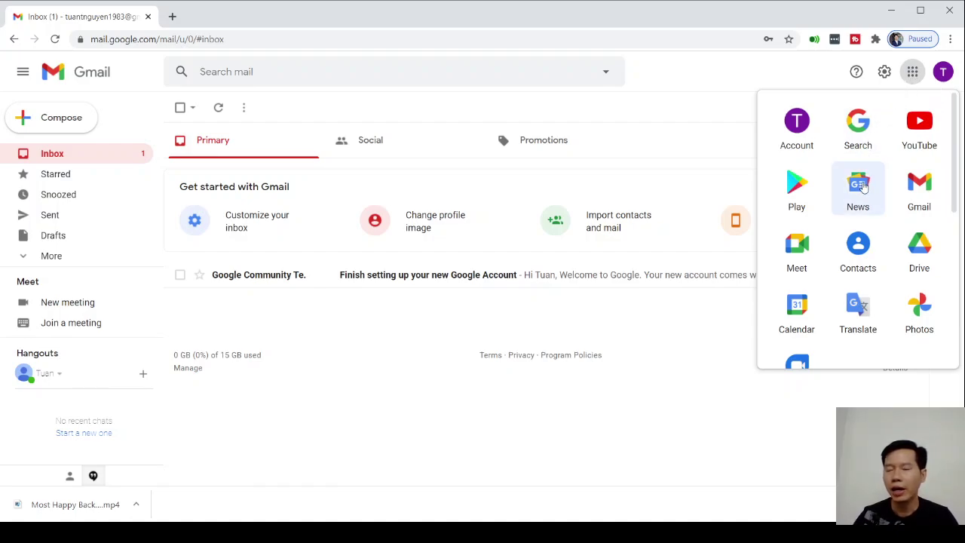
pyautogui.scroll(-3, 863, 187)
pyautogui.scroll(2, 863, 189)
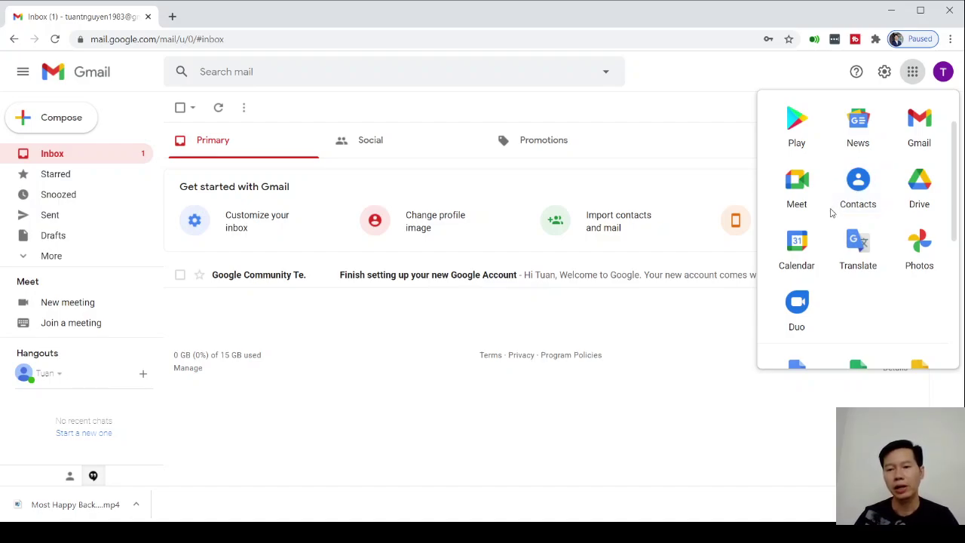
pyautogui.scroll(-3, 859, 193)
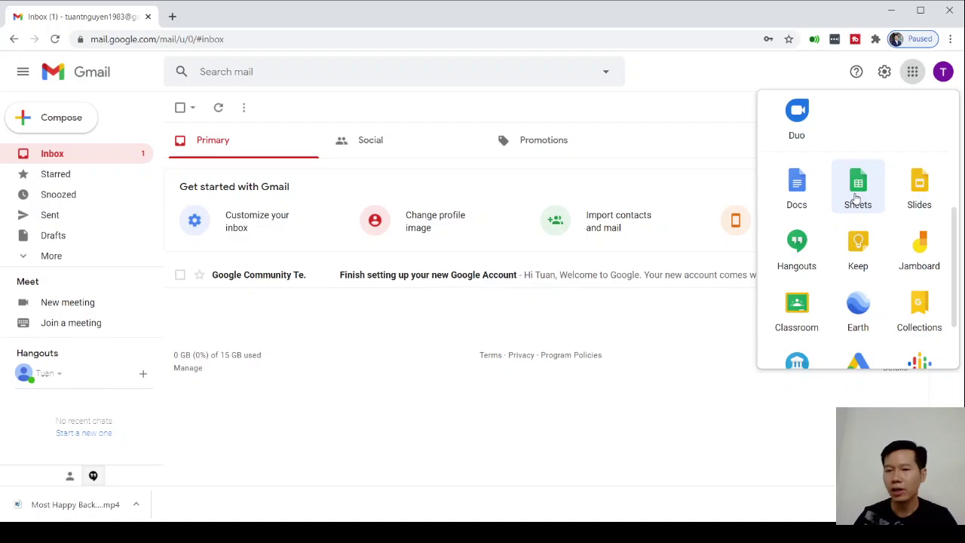
pyautogui.scroll(3, 888, 117)
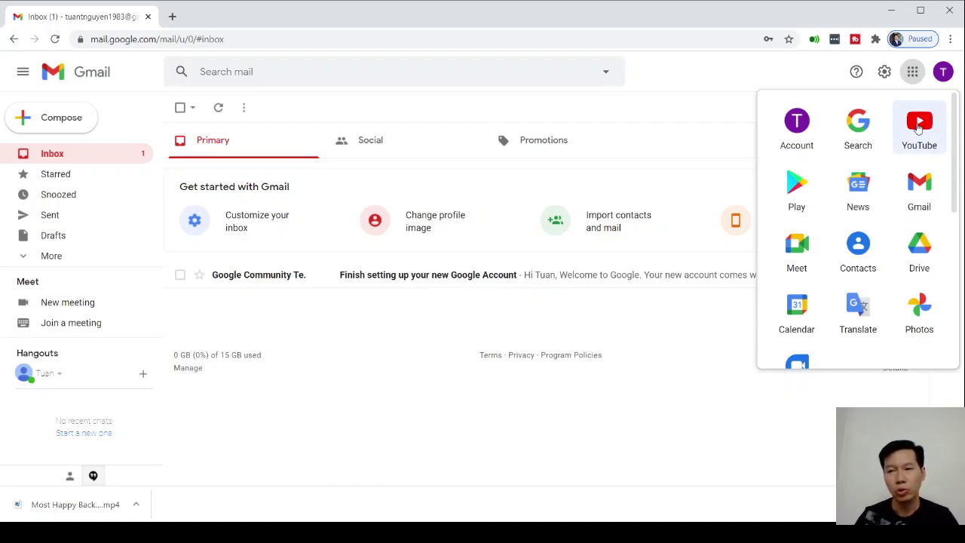
pyautogui.click(918, 125)
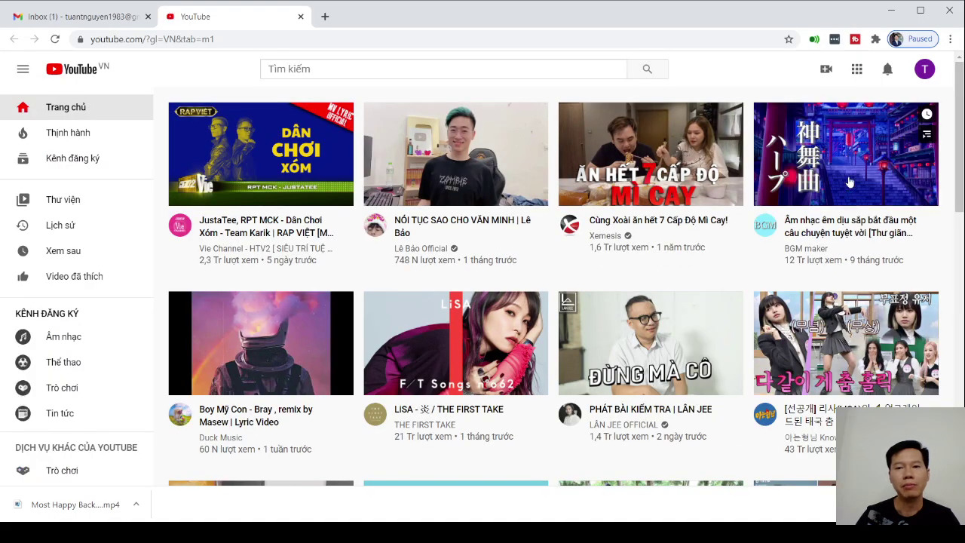
# Start creating a YouTube channel for this account, choosing the custom name option (Sử dụng tên tùy chỉnh).
pyautogui.moveTo(770, 320)
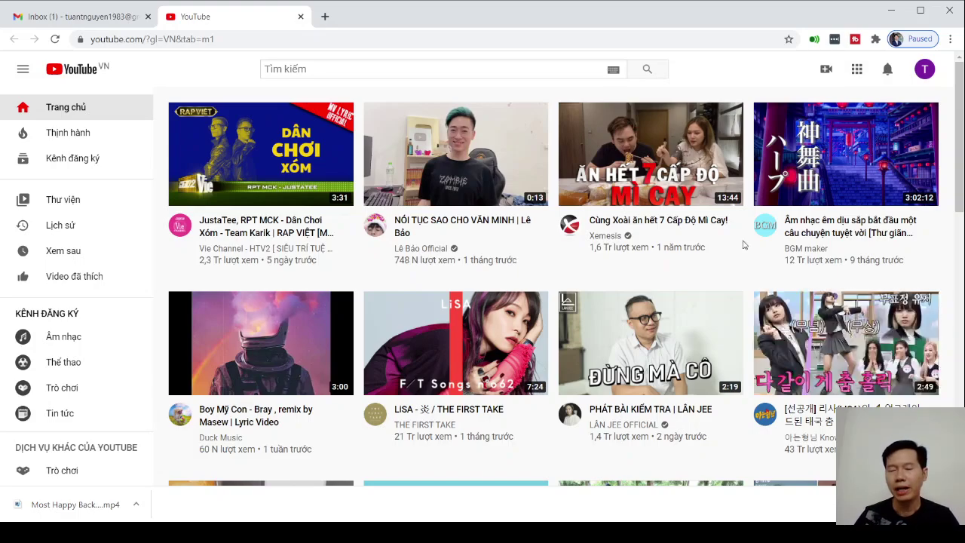
pyautogui.click(924, 70)
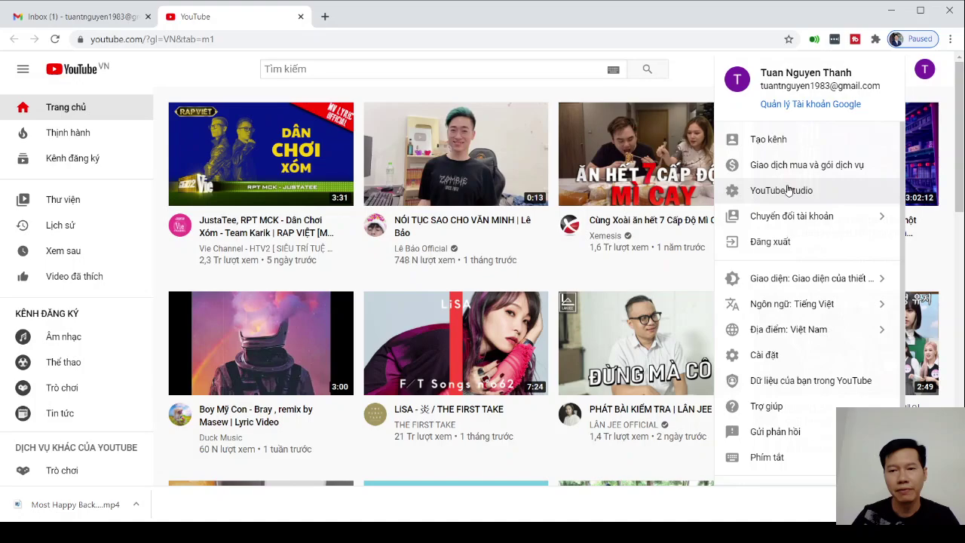
pyautogui.click(776, 141)
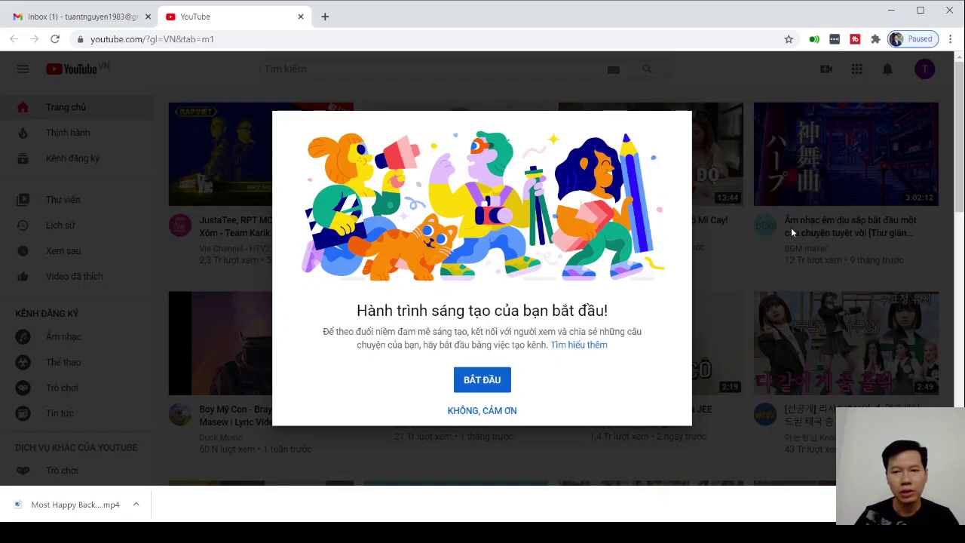
pyautogui.click(475, 379)
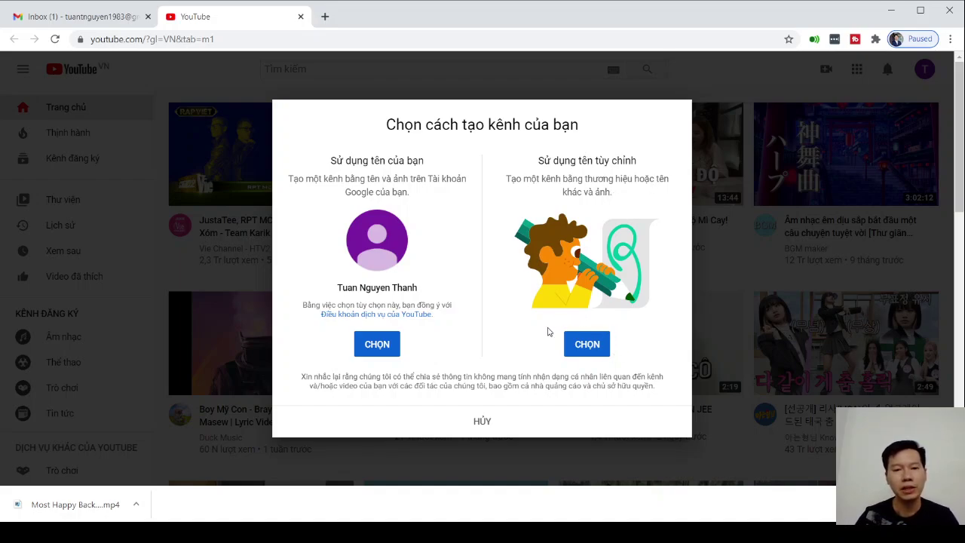
pyautogui.click(569, 345)
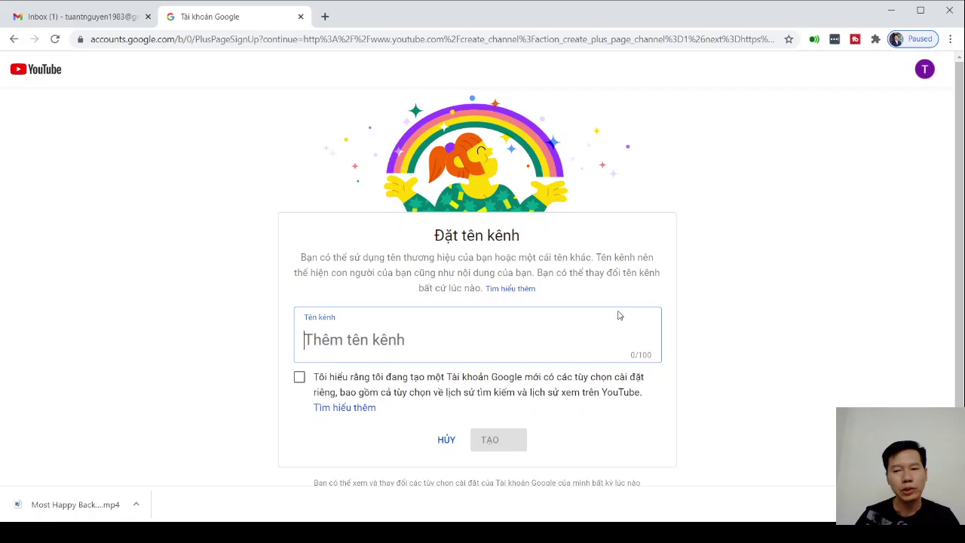
# Name the channel with the owner's first name followed by "Guru", accept the new Google Account notice and create the channel.
pyautogui.scroll(-1, 626, 311)
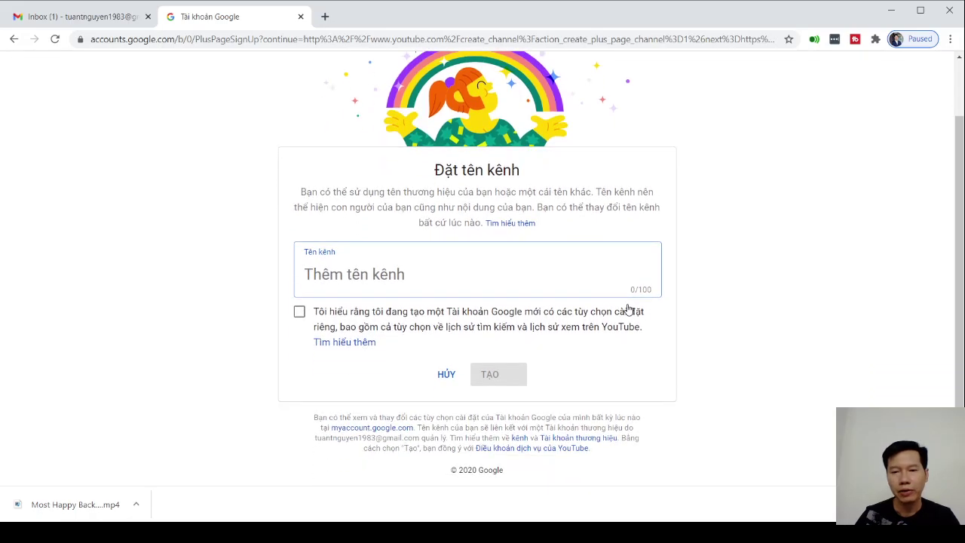
pyautogui.scroll(1, 718, 322)
pyautogui.scroll(-1, 721, 323)
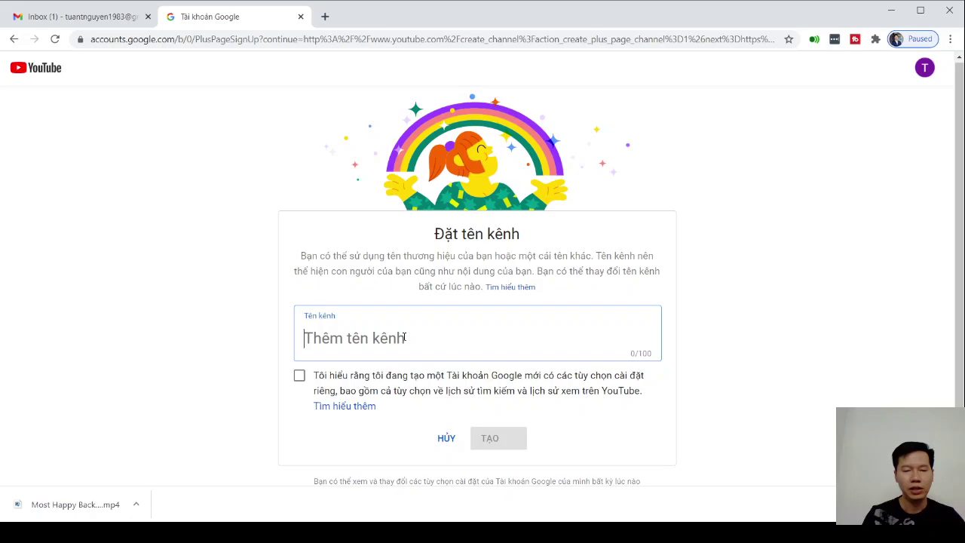
pyautogui.write('Tuấ')
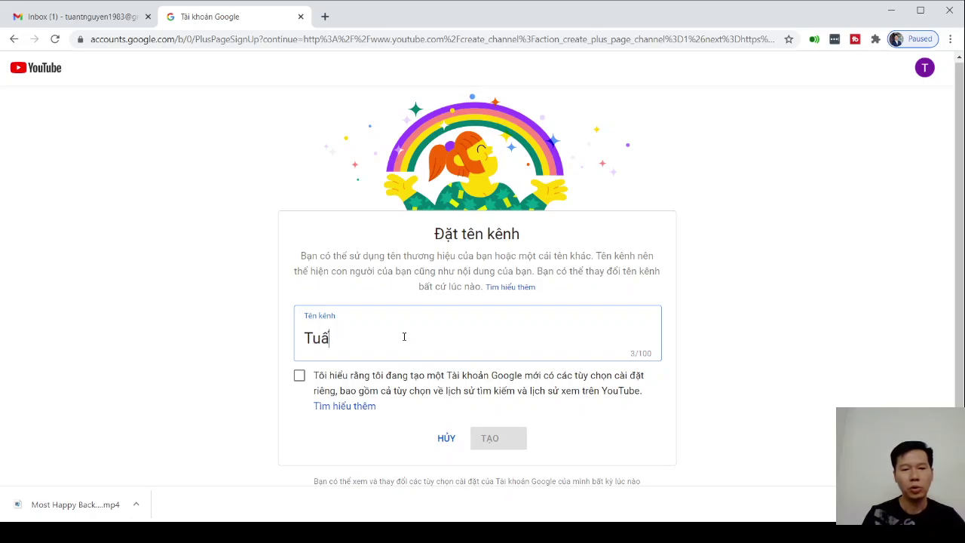
pyautogui.write('n Guru')
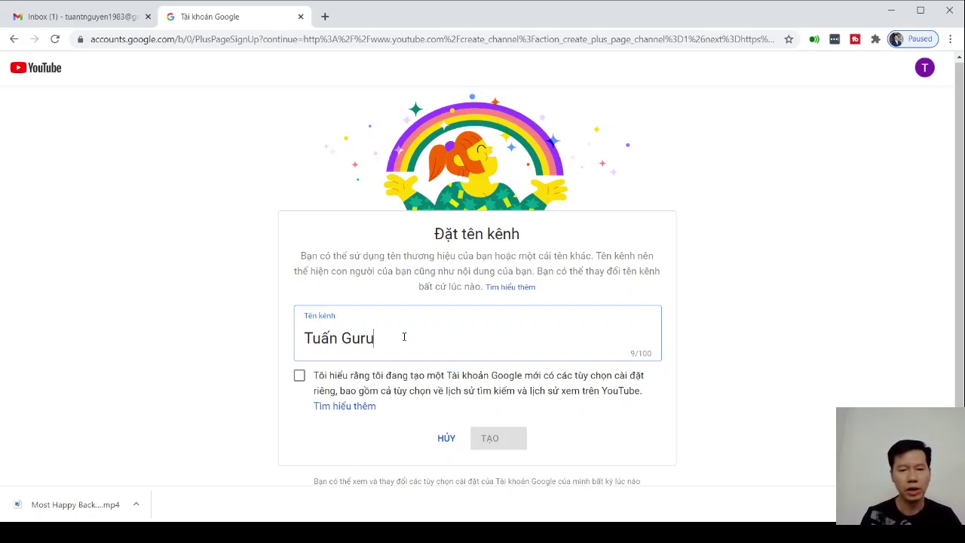
pyautogui.click(299, 378)
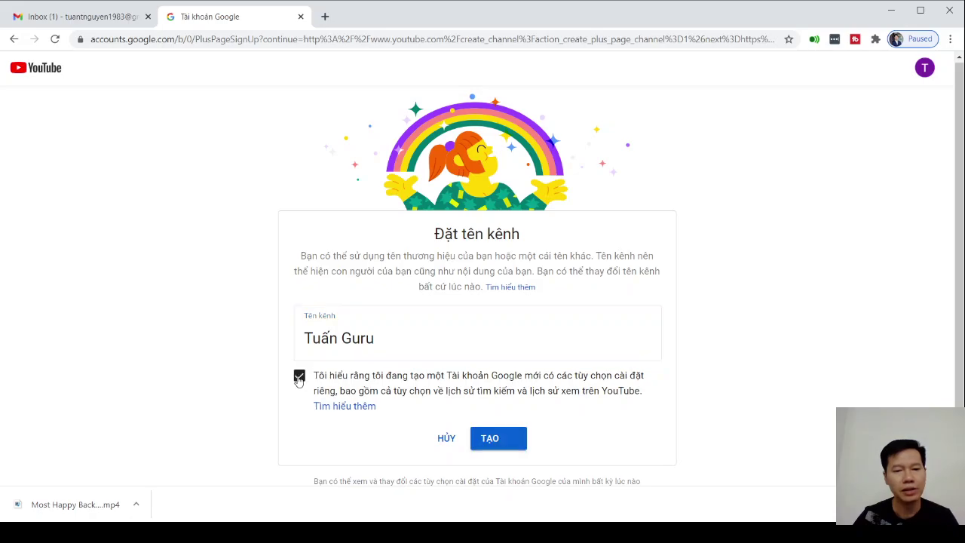
pyautogui.click(503, 440)
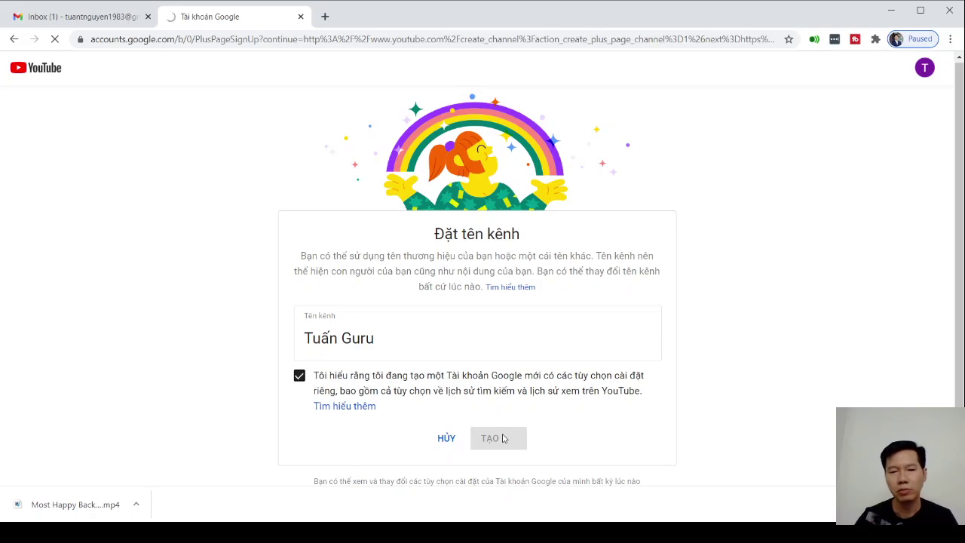
# Upload the portrait photo of the man in a suit as the channel's profile picture.
pyautogui.scroll(-2, 808, 355)
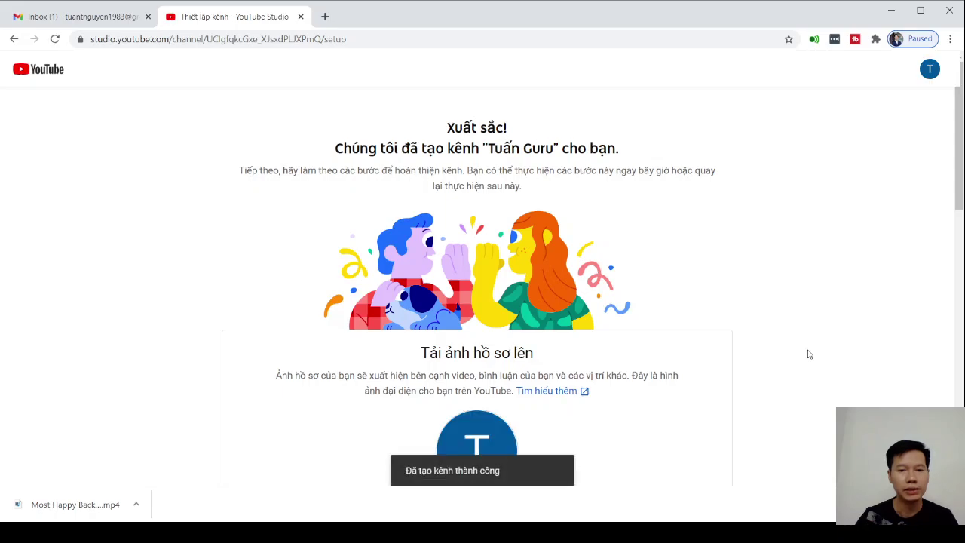
pyautogui.scroll(-2, 808, 354)
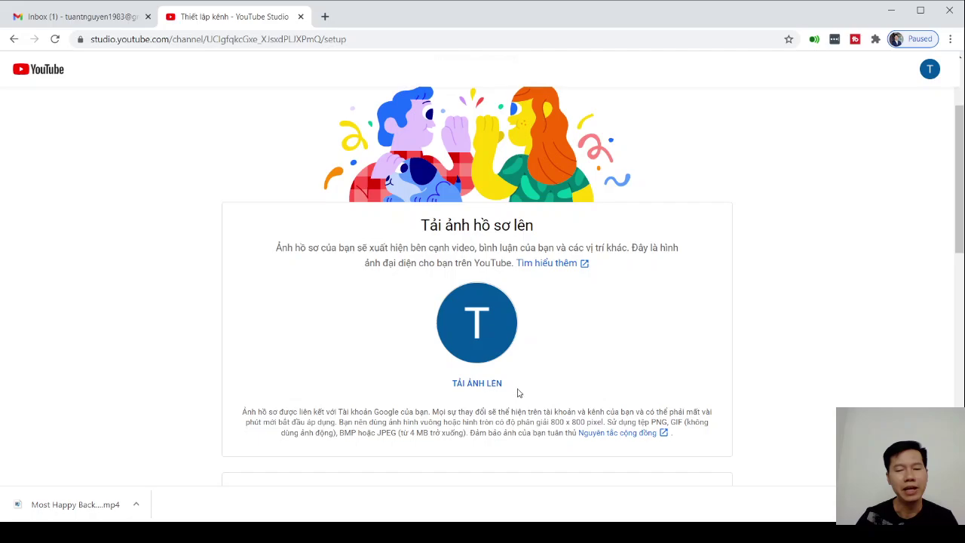
pyautogui.click(483, 322)
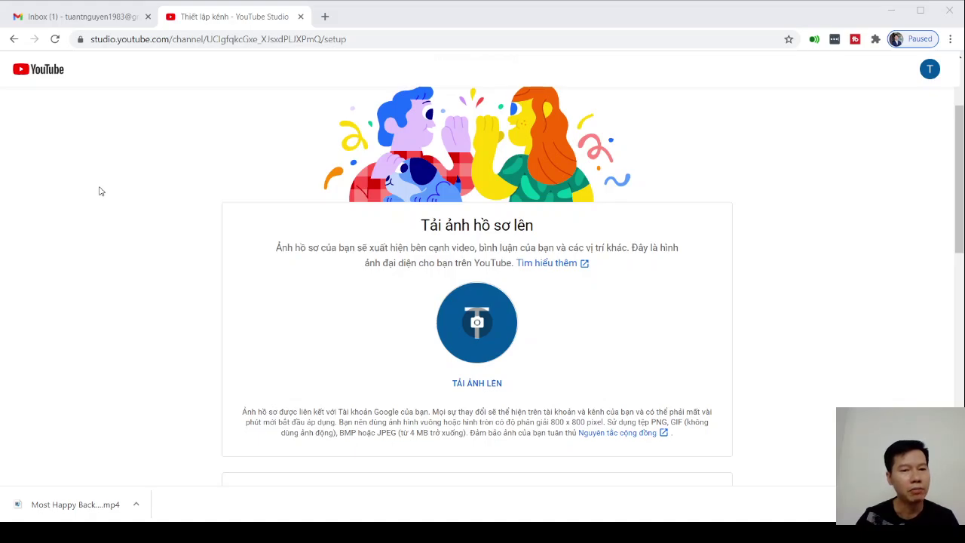
pyautogui.click(814, 325)
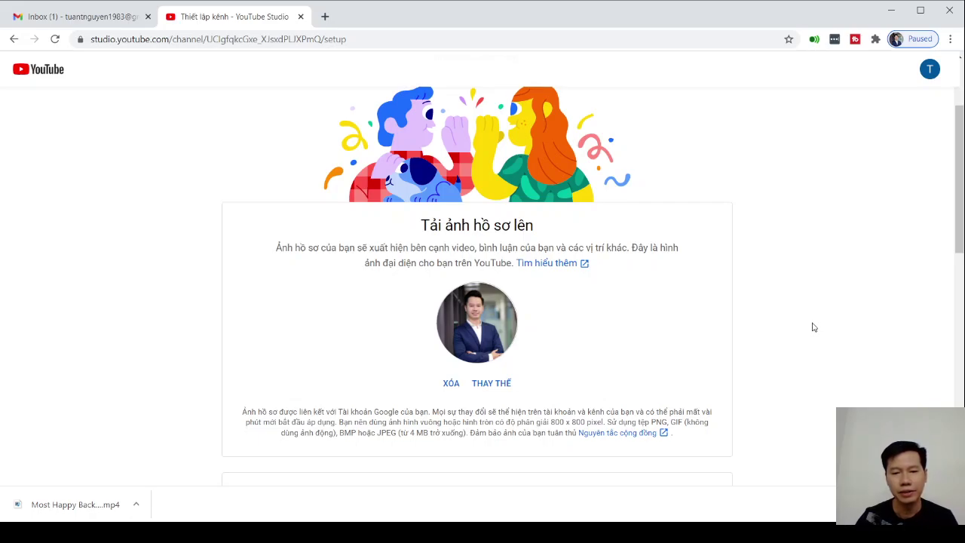
# Set the channel description to "Kênh thông tin hữu ích về Marketing và cách làm nhân hiệu đơn giản, hiệu quả cho mọi người".
pyautogui.scroll(-3, 813, 327)
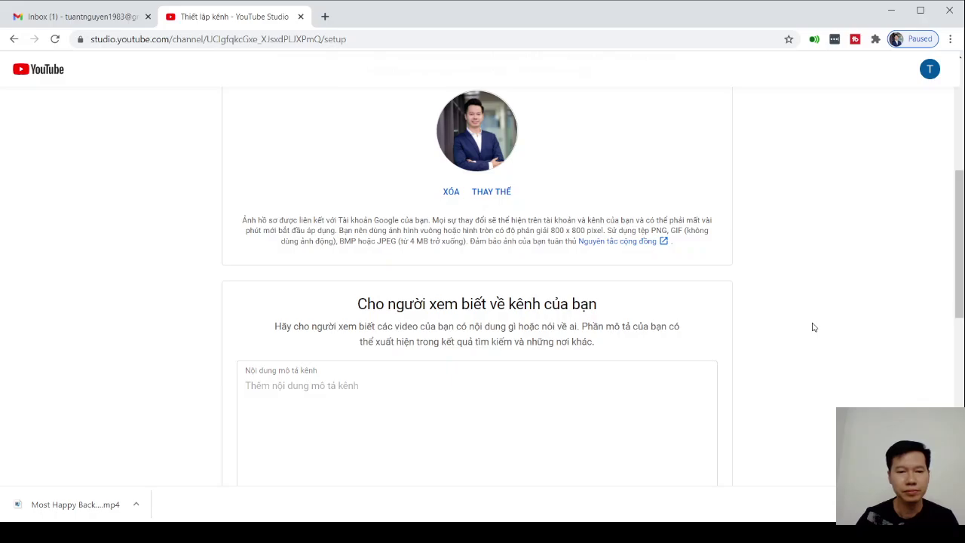
pyautogui.scroll(1, 814, 327)
pyautogui.scroll(-6, 813, 327)
pyautogui.scroll(3, 812, 336)
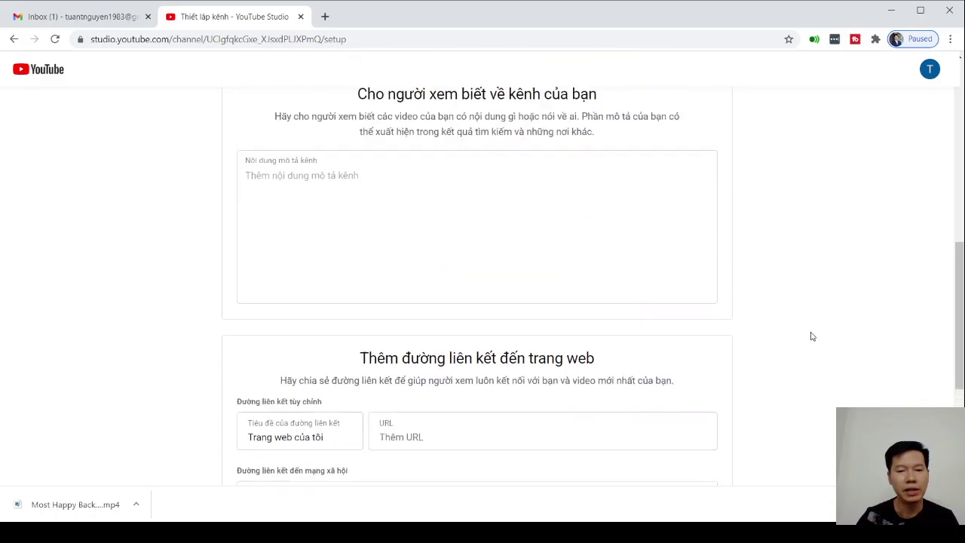
pyautogui.scroll(3, 812, 336)
pyautogui.scroll(-3, 811, 336)
pyautogui.click(336, 193)
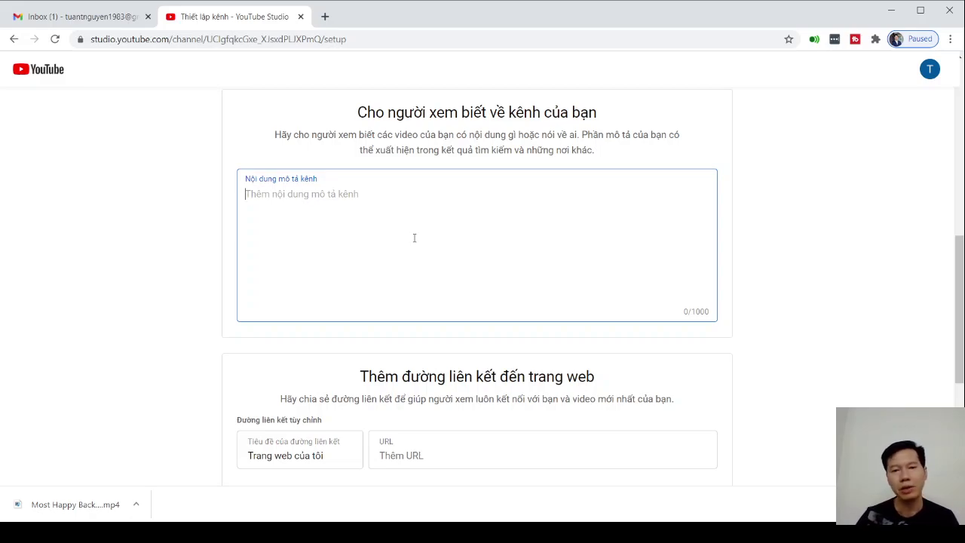
pyautogui.write('Kênh thông tin ')
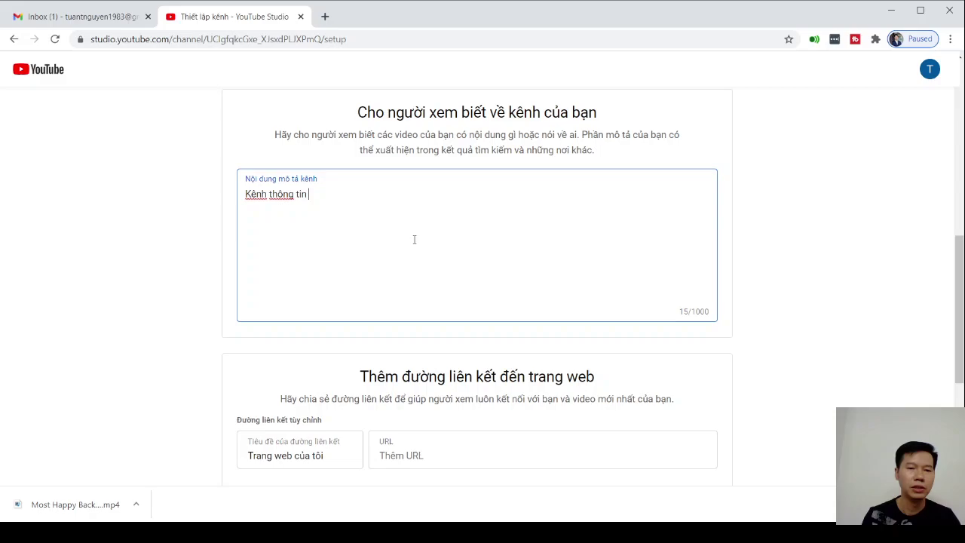
pyautogui.write('hữu íc')
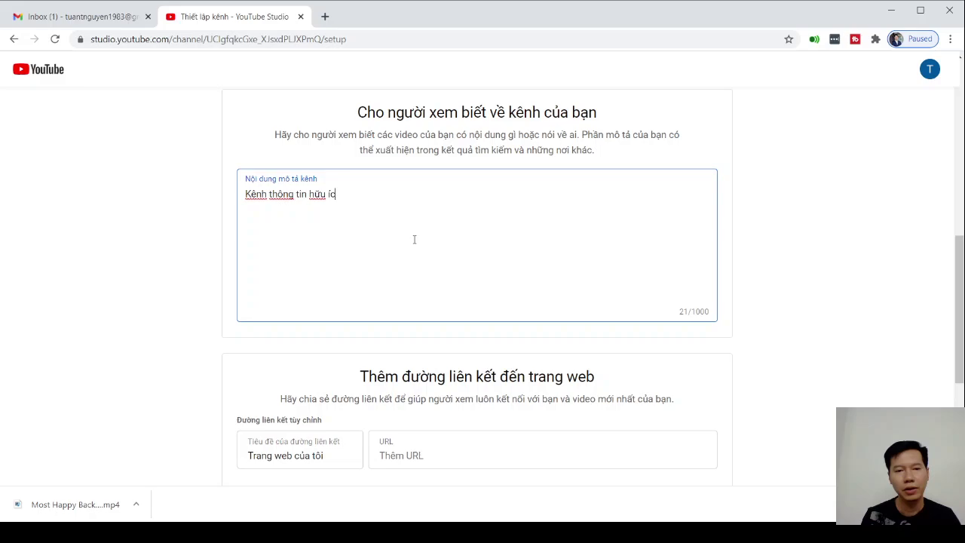
pyautogui.write('h về Mar')
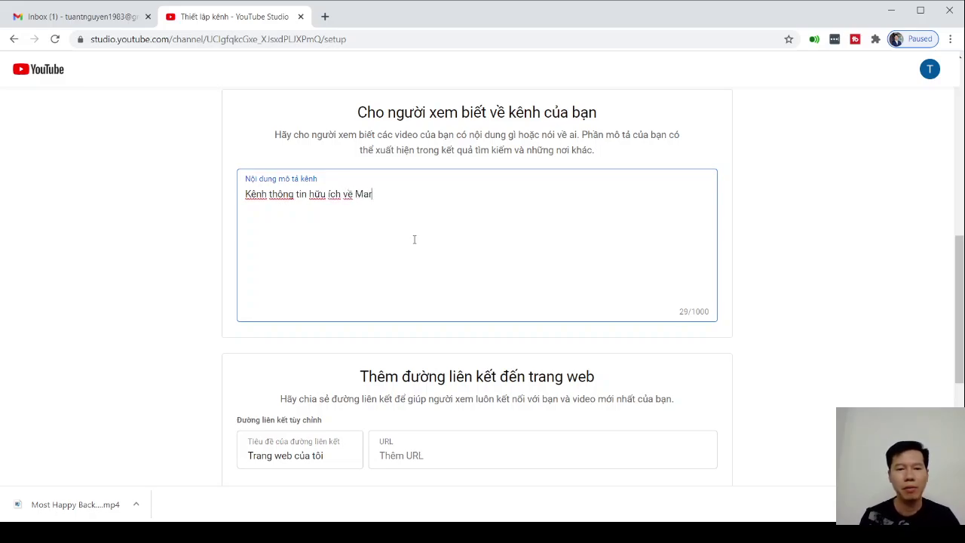
pyautogui.write('keting và cách làm nh')
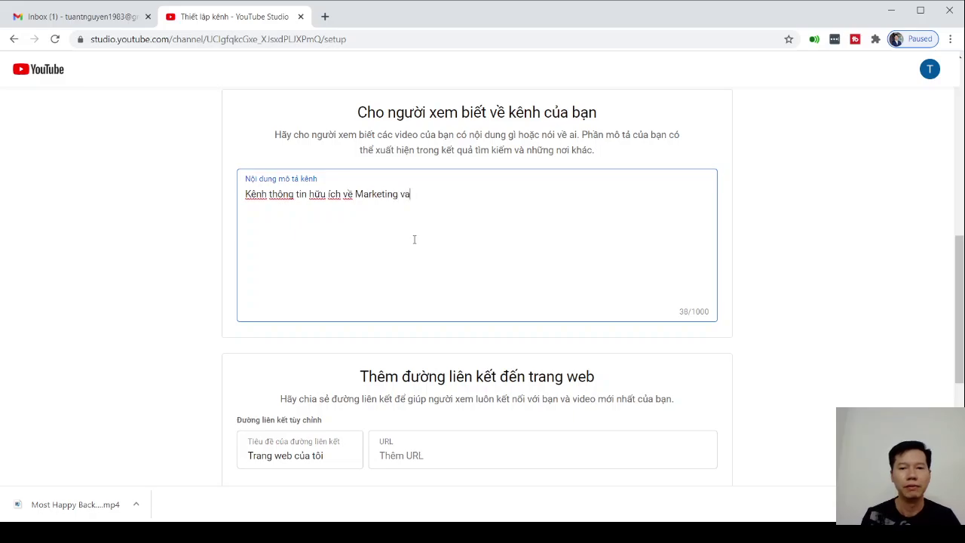
pyautogui.write('ân hiệu đơn giản, hiệu quả')
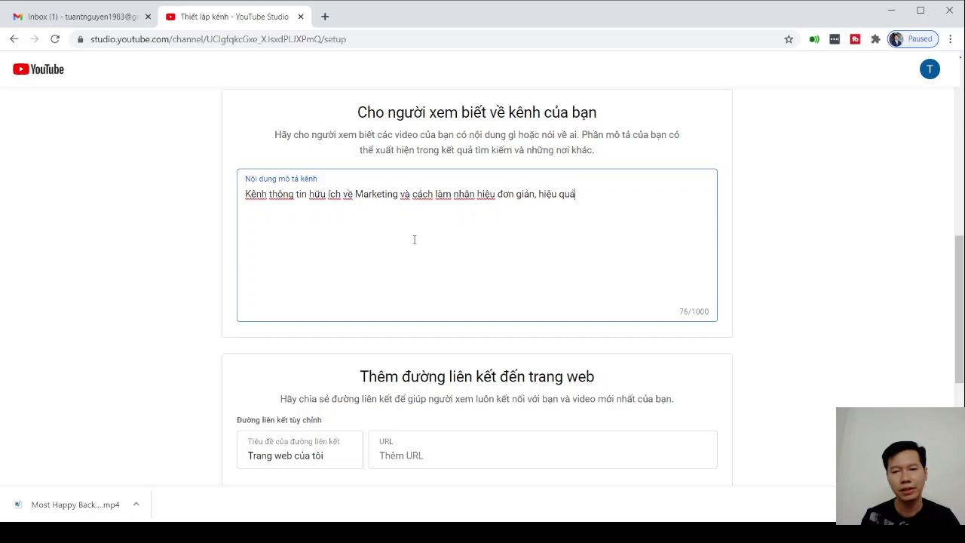
pyautogui.write(' cho m')
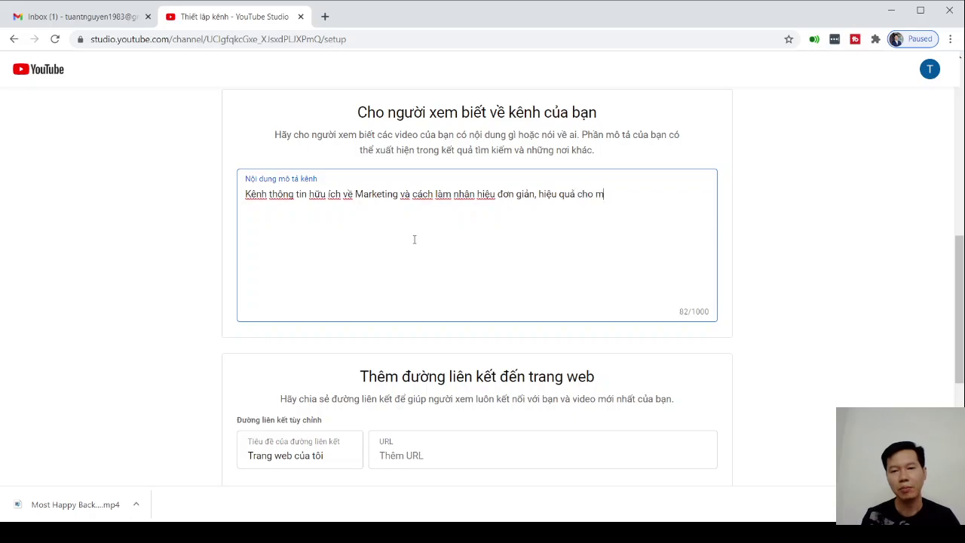
pyautogui.write('ọi nguời')
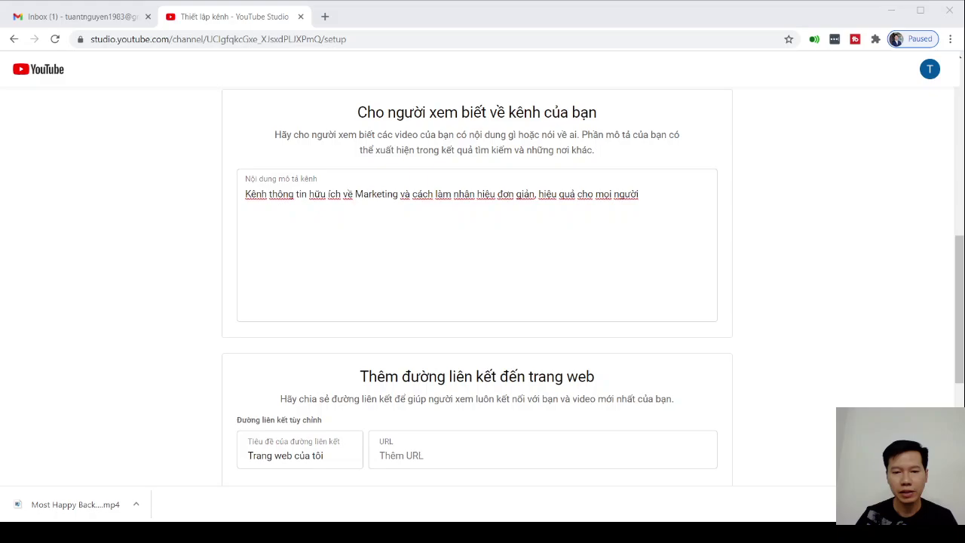
# Leave the custom website and social network links empty, then save the channel setup and continue to the channel page.
pyautogui.scroll(-2, 840, 295)
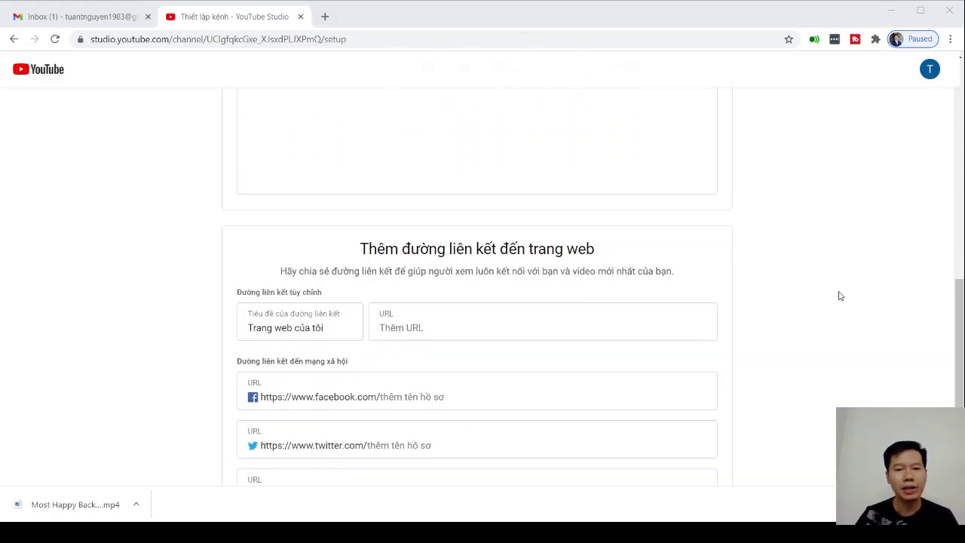
pyautogui.click(424, 327)
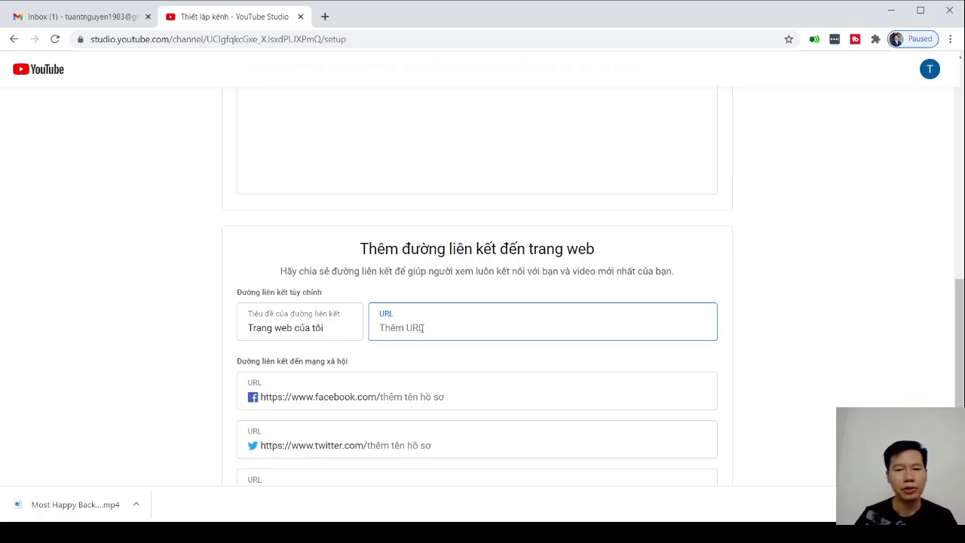
pyautogui.scroll(-2, 301, 269)
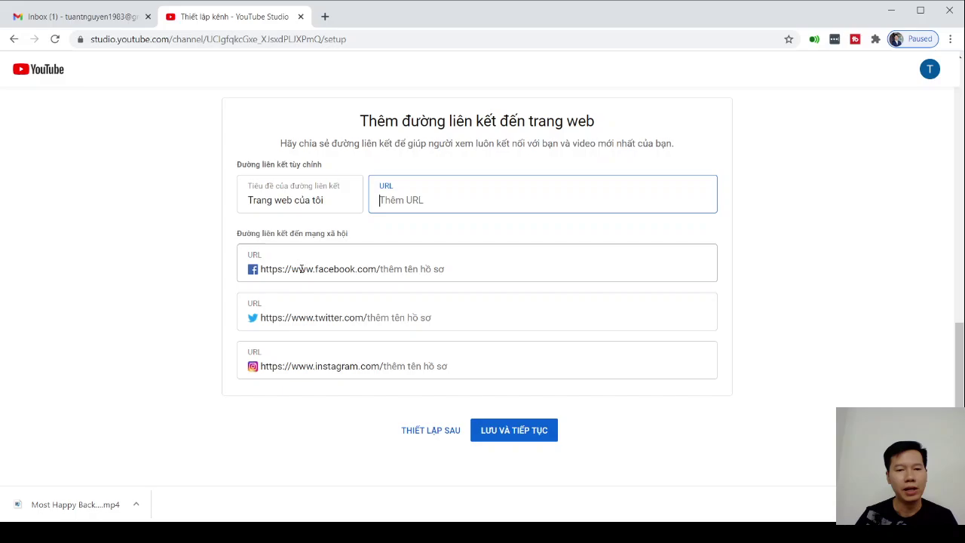
pyautogui.click(456, 272)
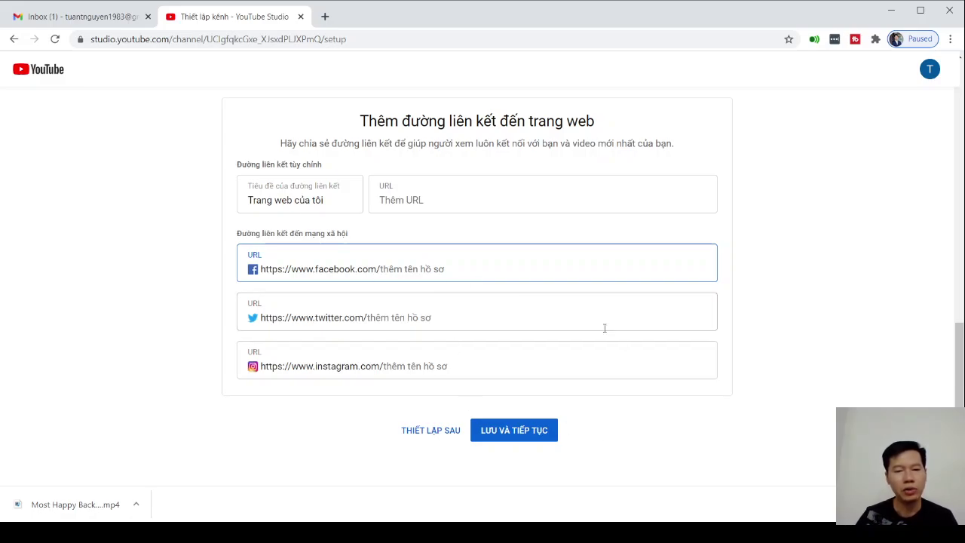
pyautogui.click(527, 423)
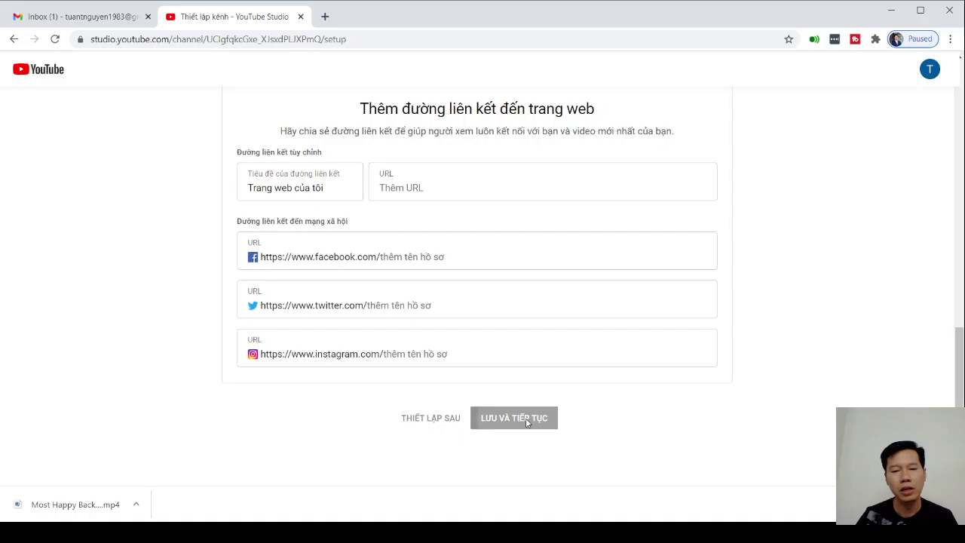
pyautogui.click(526, 423)
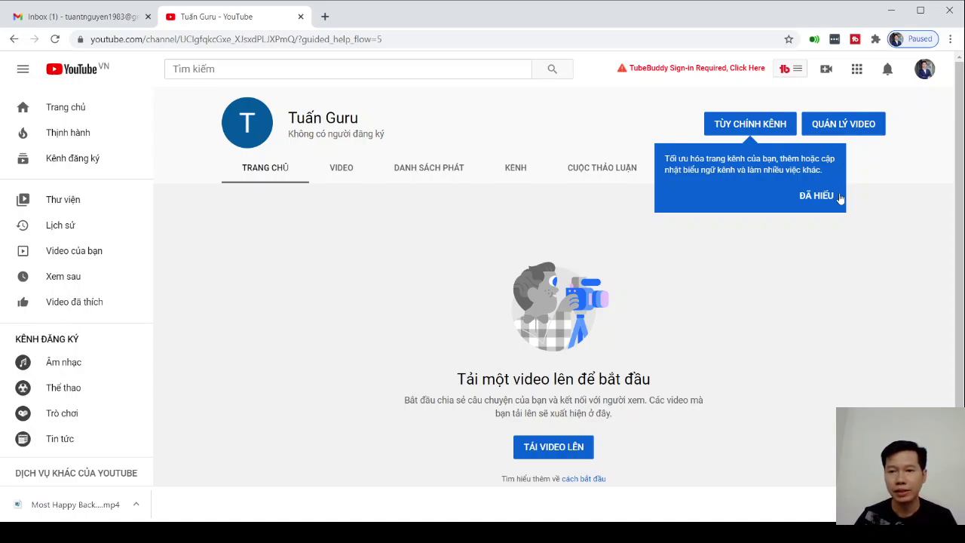
# Open the channel customization page (Tùy chỉnh kênh) and close the YouTube Studio introduction video that opens with it.
pyautogui.click(761, 122)
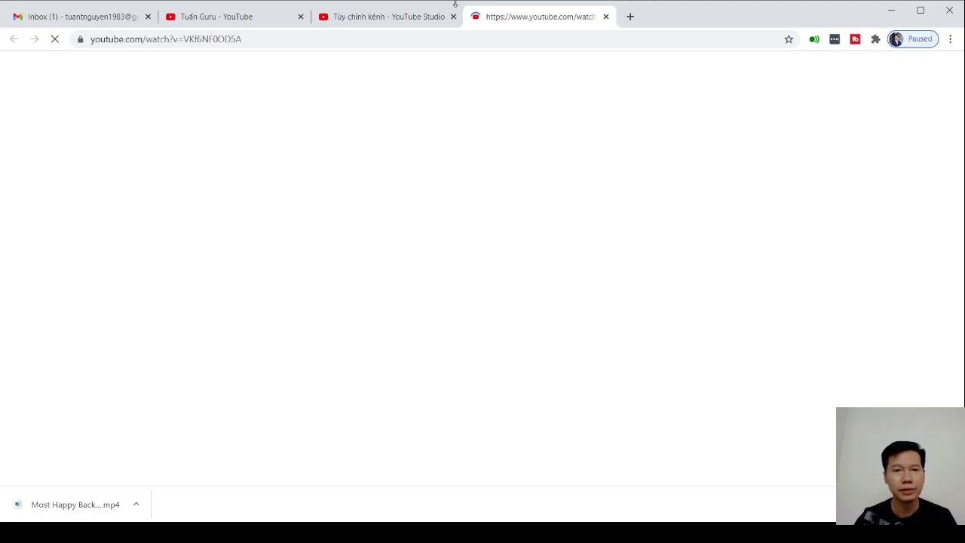
pyautogui.click(371, 17)
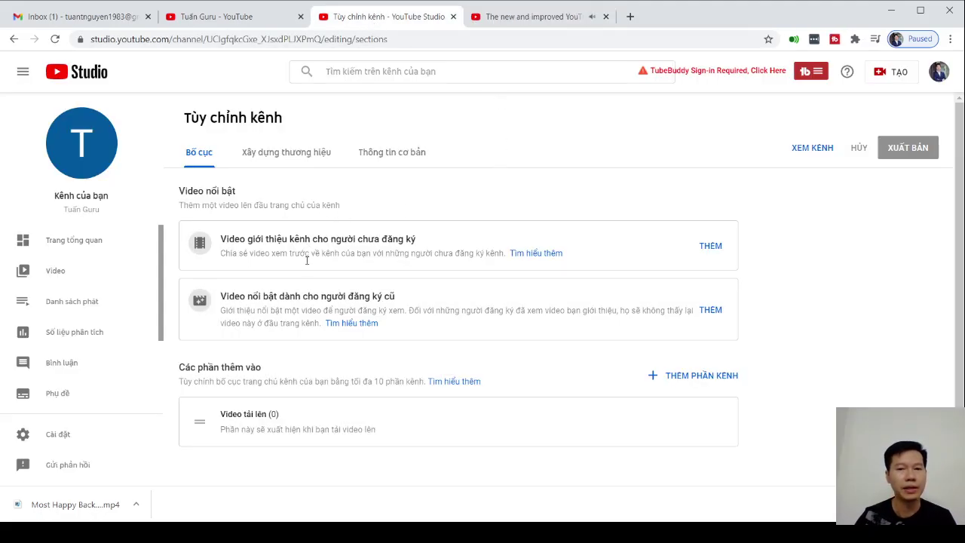
pyautogui.hotkey('ctrl', 'Tab')
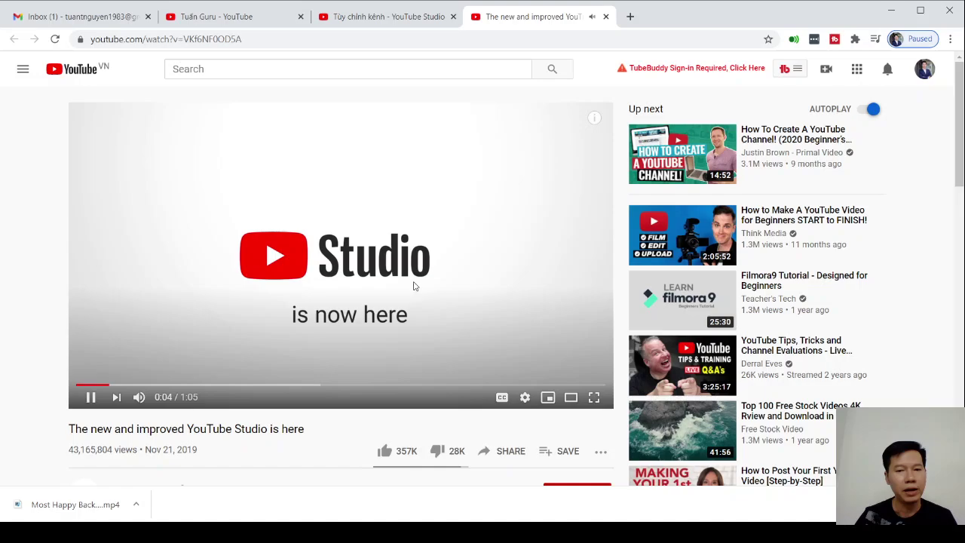
pyautogui.click(91, 397)
pyautogui.hotkey('ctrl', 'w')
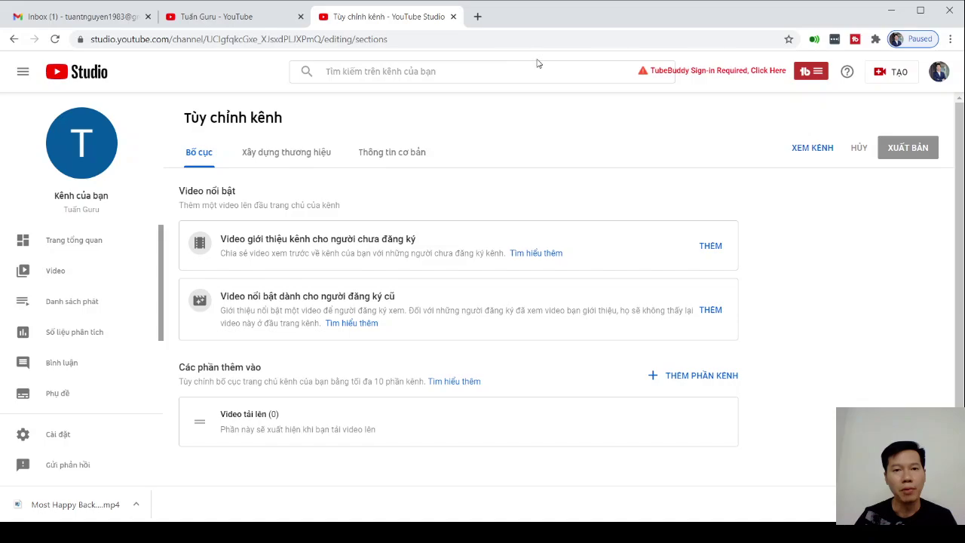
# Open the channel's branding settings (Xây dựng thương hiệu) and examine the banner image requirements and upload option.
pyautogui.click(283, 160)
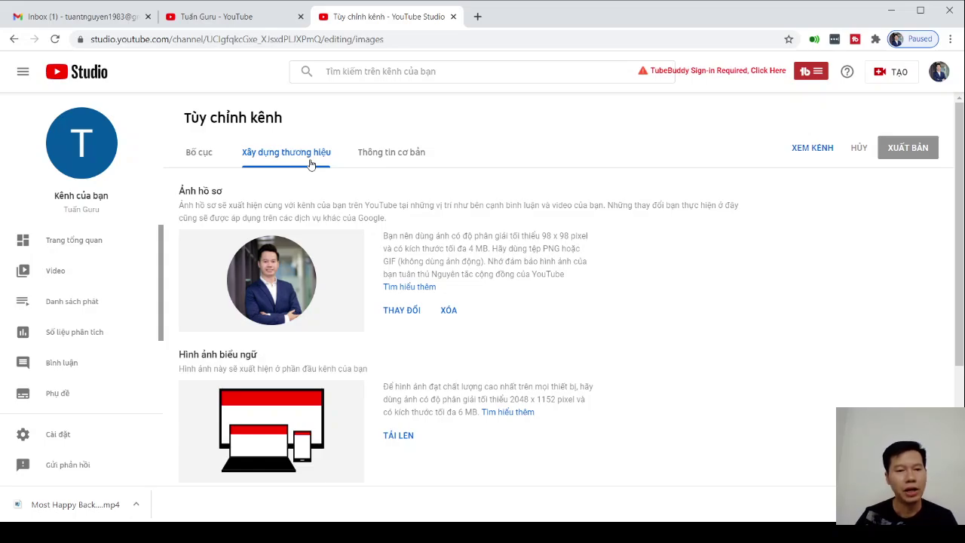
pyautogui.scroll(-2, 601, 256)
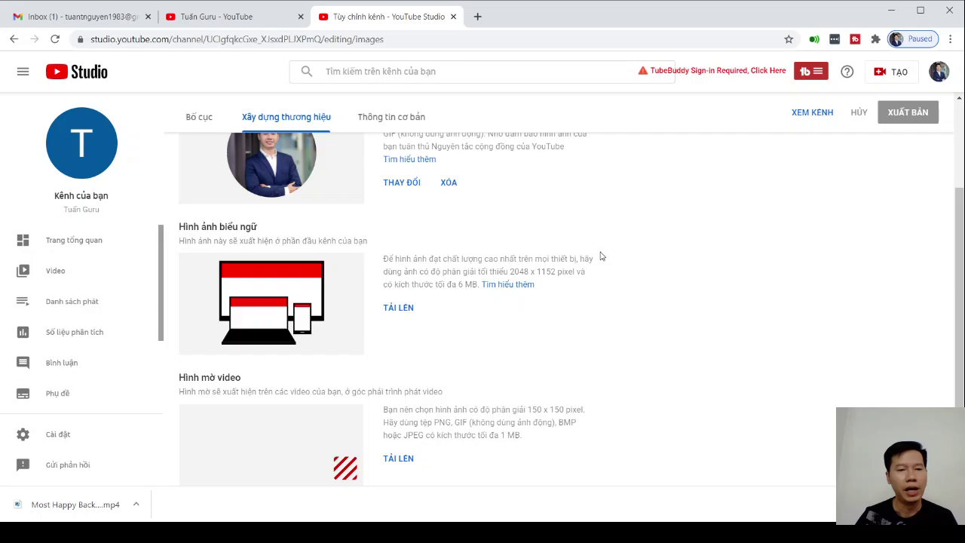
pyautogui.scroll(1, 601, 256)
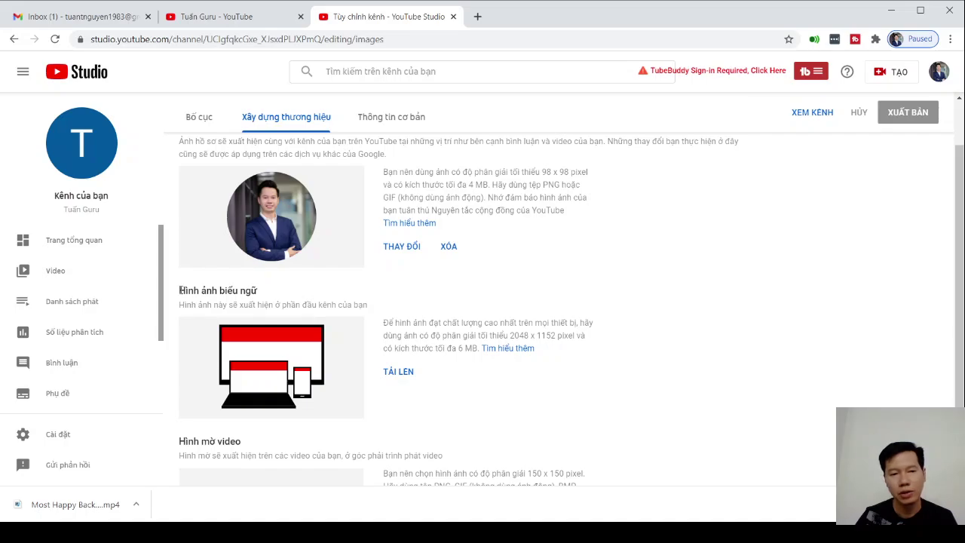
pyautogui.moveTo(179, 290); pyautogui.dragTo(306, 294)
pyautogui.click(306, 294)
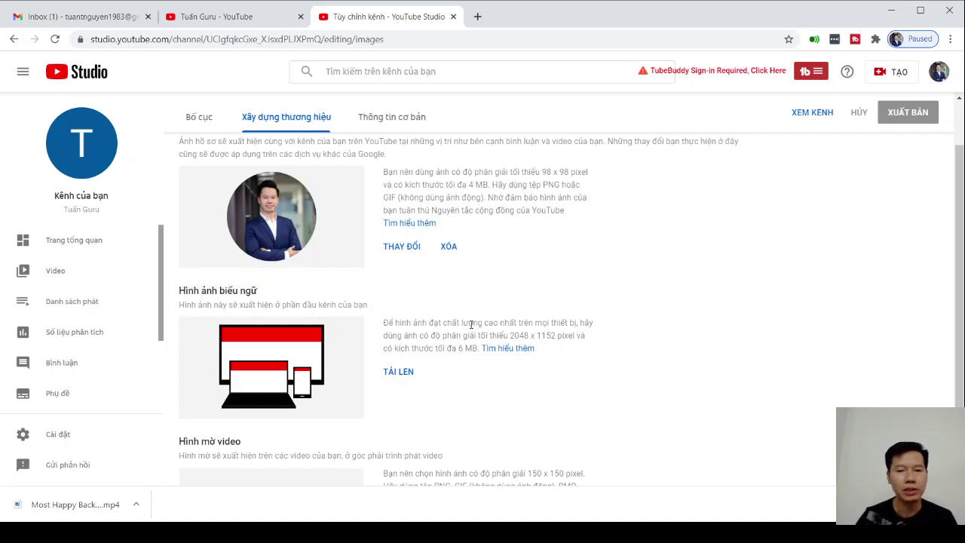
pyautogui.click(409, 373)
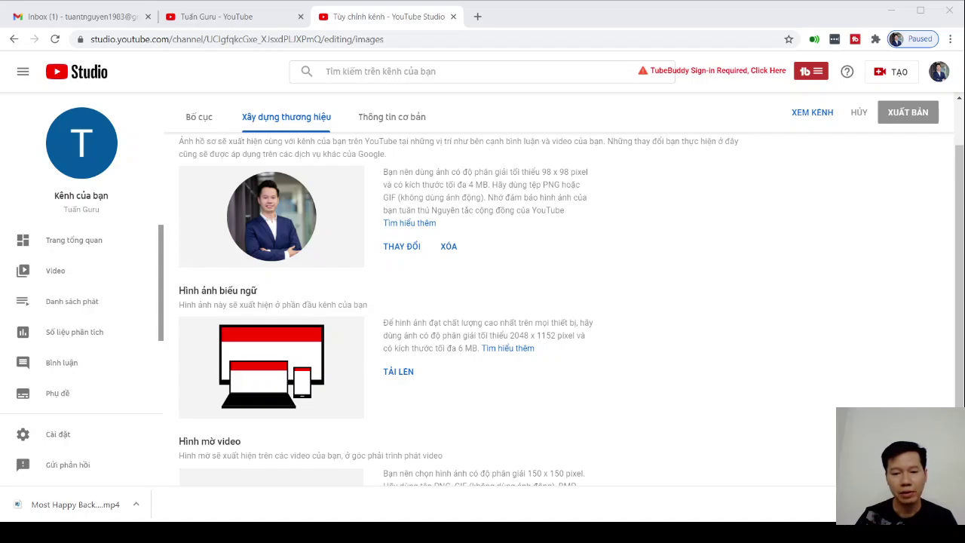
# Switch to Canva by opening canva.com in a new browser tab.
pyautogui.click(477, 16)
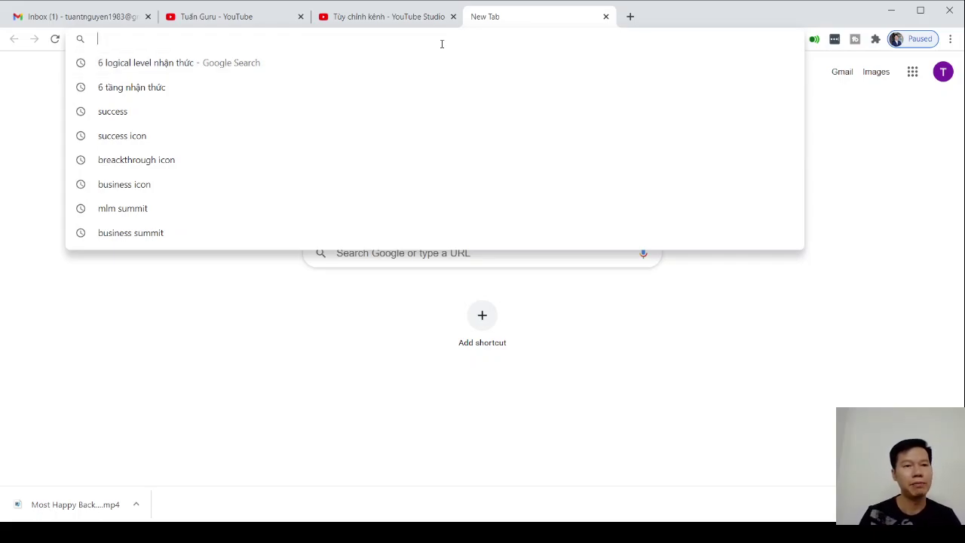
pyautogui.write('can')
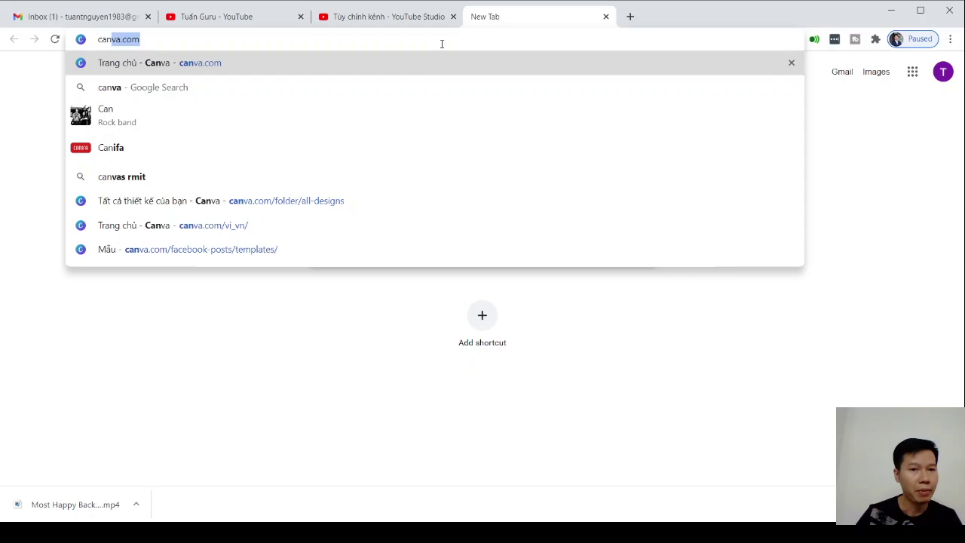
pyautogui.click(132, 64)
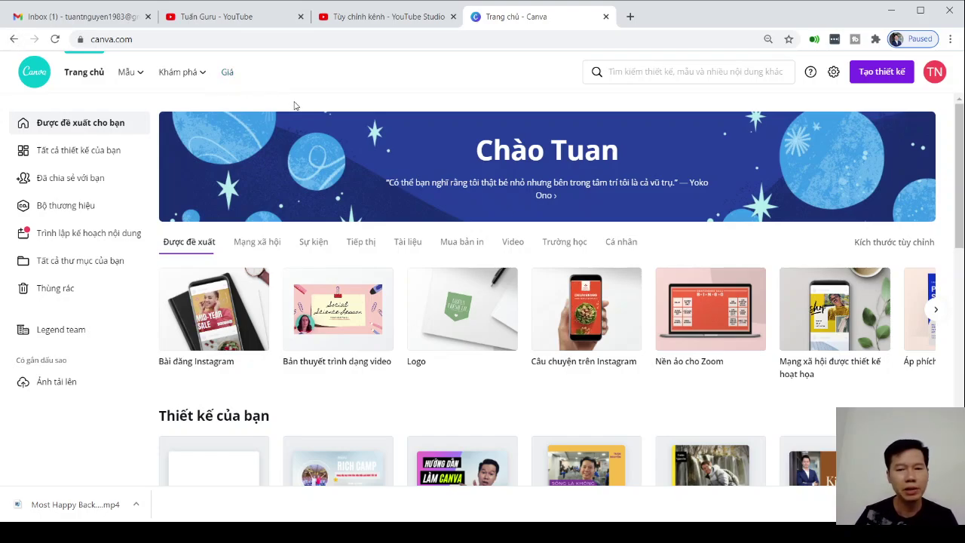
# Create a new Canva design with a custom size of 2120 x 1192 px.
pyautogui.click(884, 74)
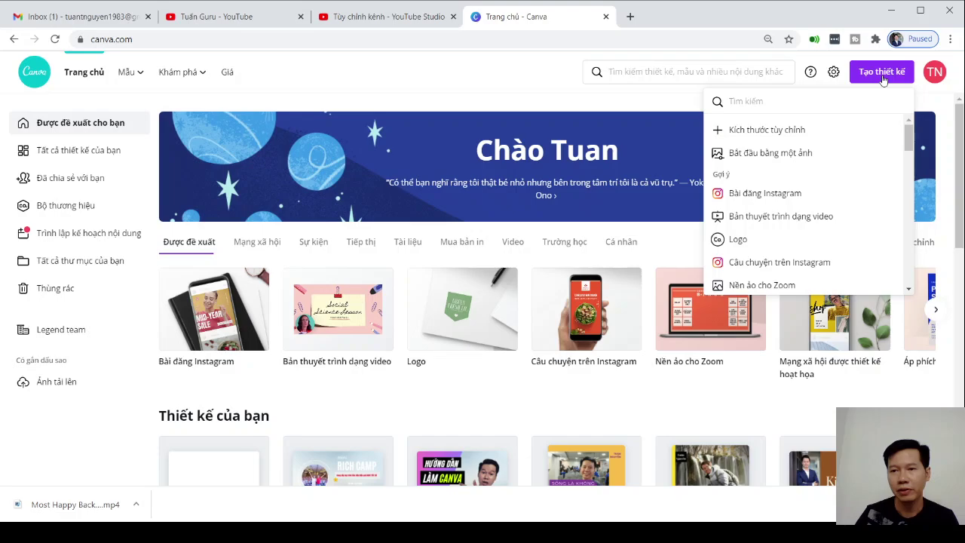
pyautogui.click(883, 76)
pyautogui.click(883, 75)
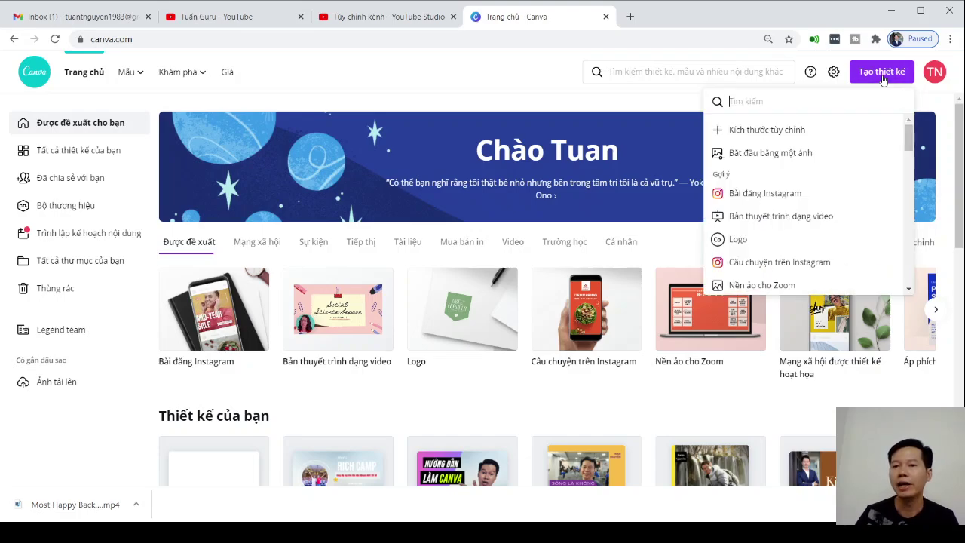
pyautogui.click(776, 132)
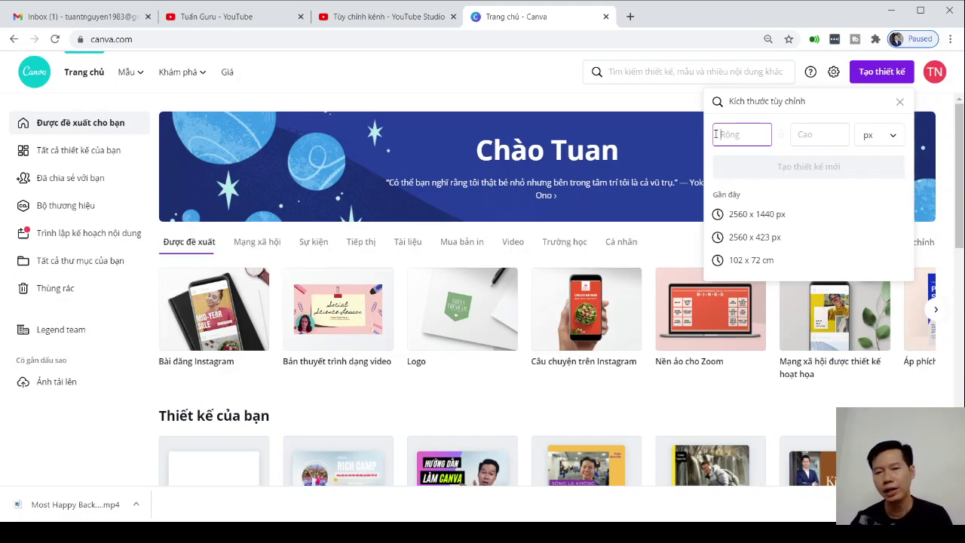
pyautogui.write('2120')
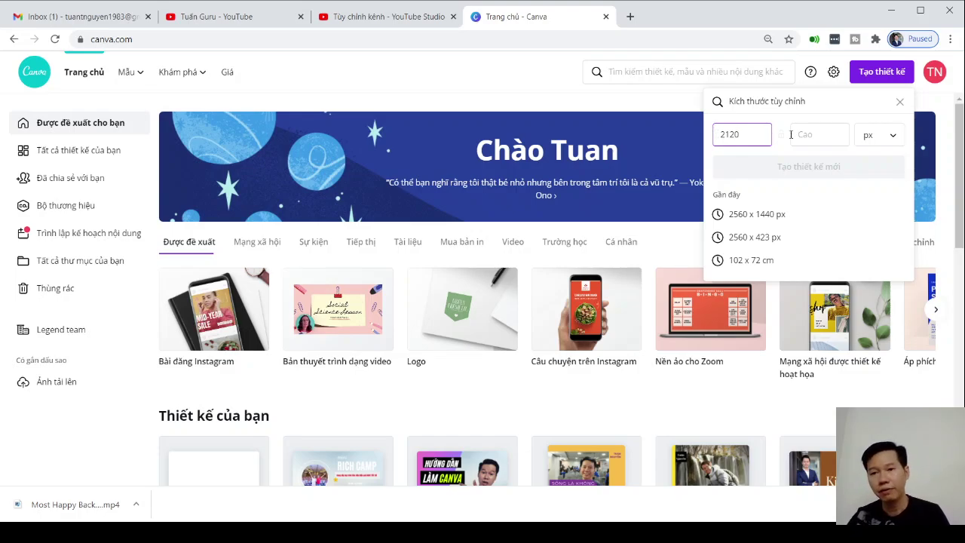
pyautogui.click(806, 134)
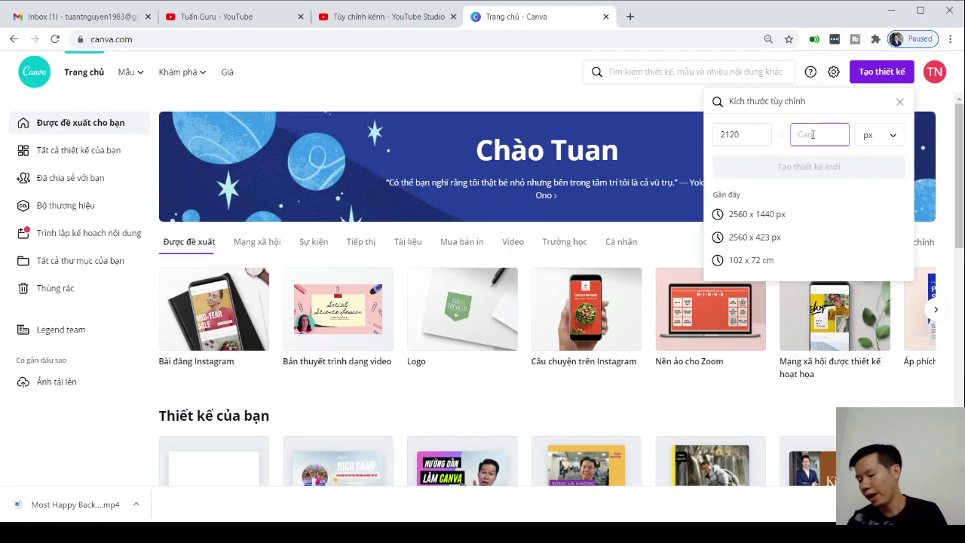
pyautogui.write('1192')
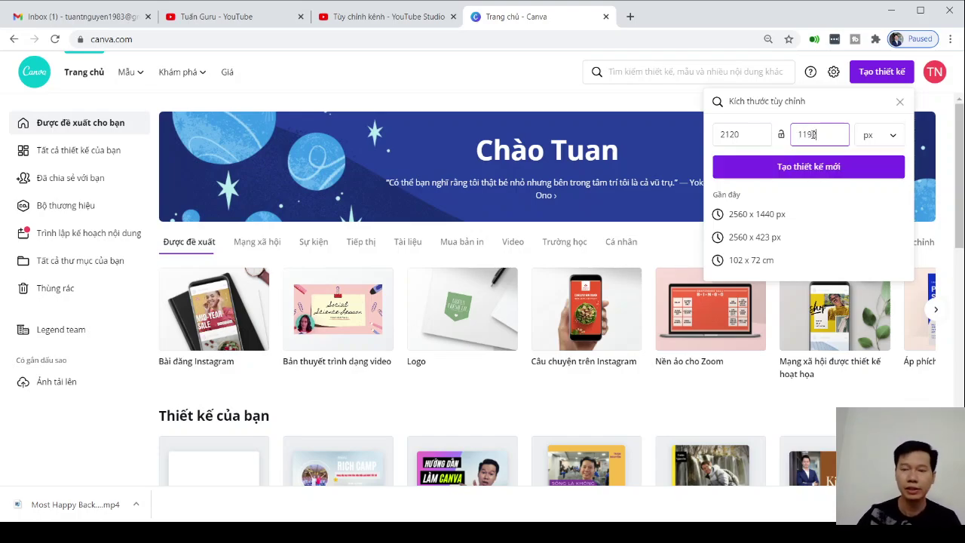
pyautogui.click(858, 169)
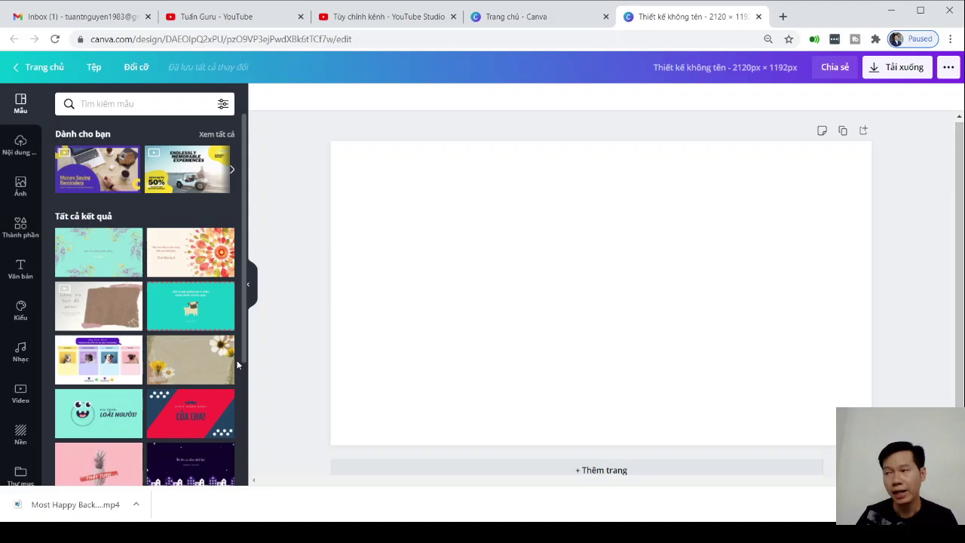
# Add the uploaded photo of the white tiled building to the blank page and enlarge it to cover the whole canvas.
pyautogui.click(20, 184)
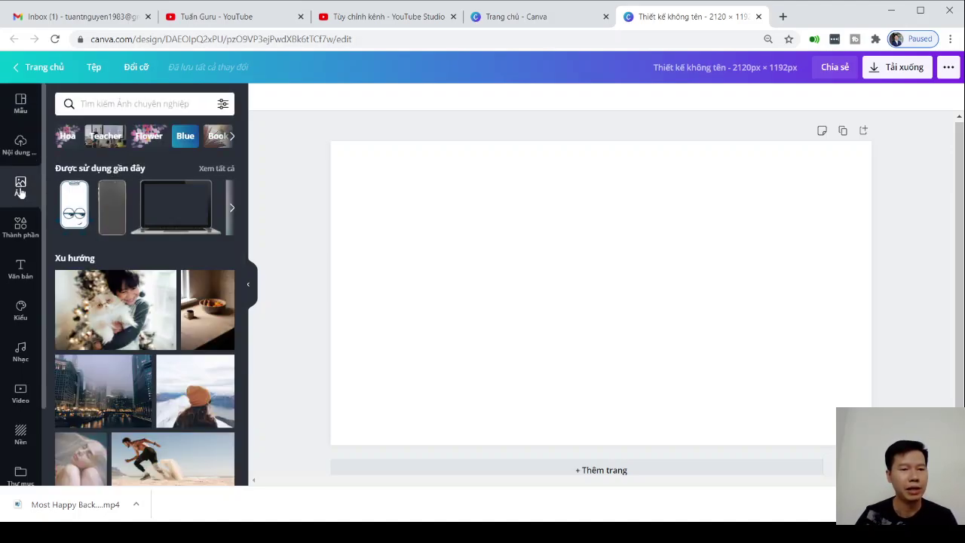
pyautogui.click(20, 145)
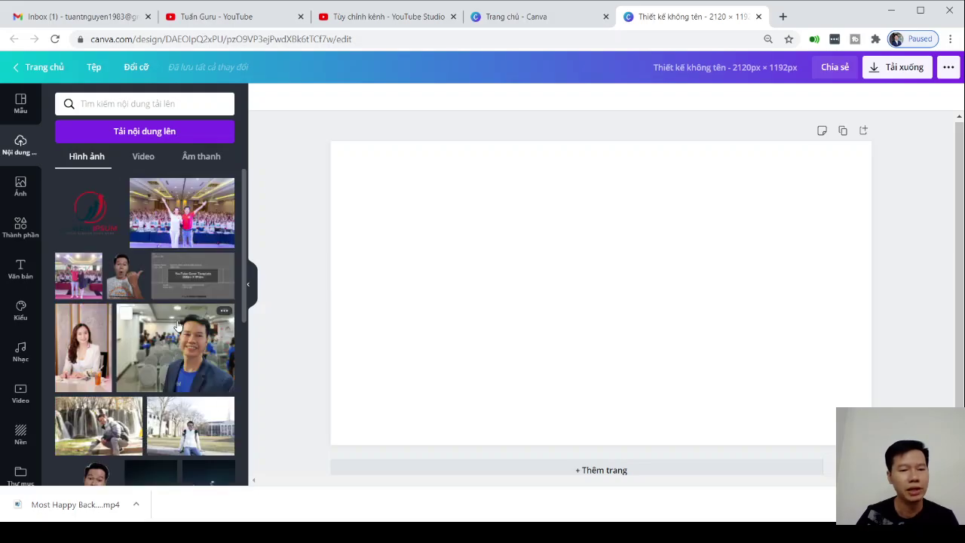
pyautogui.scroll(-10, 178, 326)
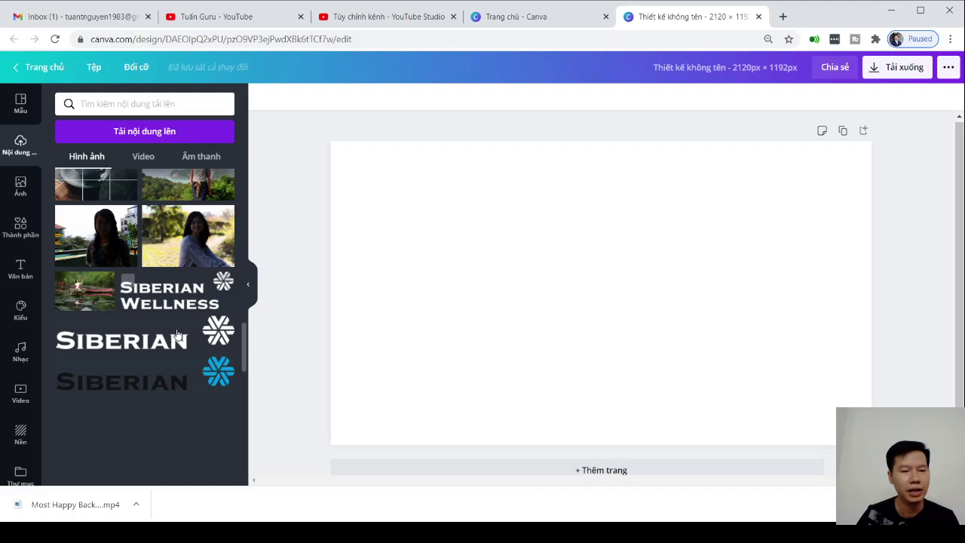
pyautogui.scroll(-3, 177, 335)
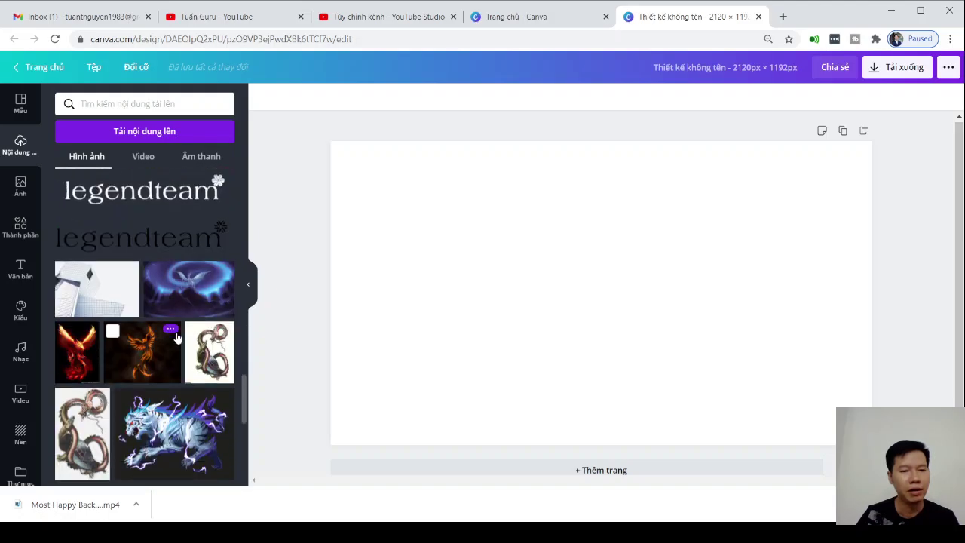
pyautogui.click(107, 294)
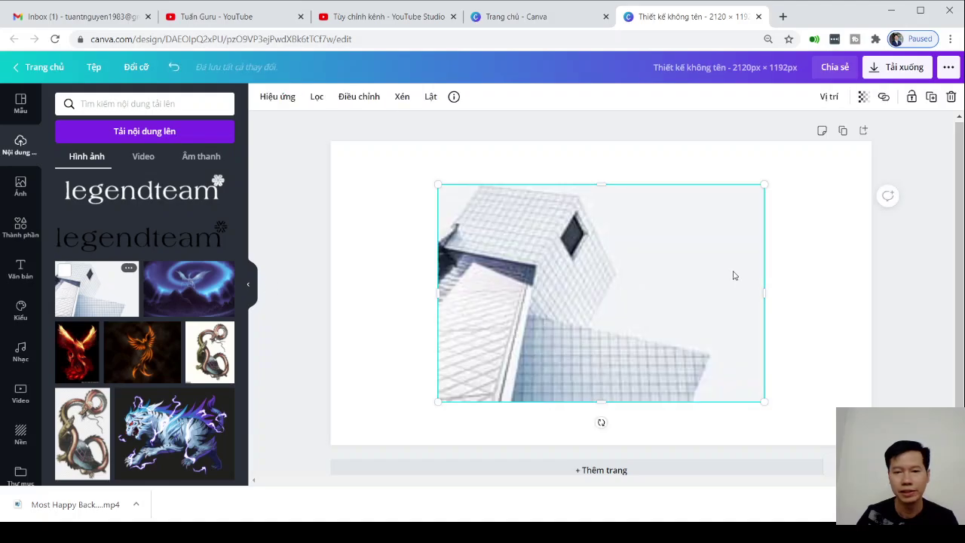
pyautogui.moveTo(707, 289); pyautogui.dragTo(600, 247)
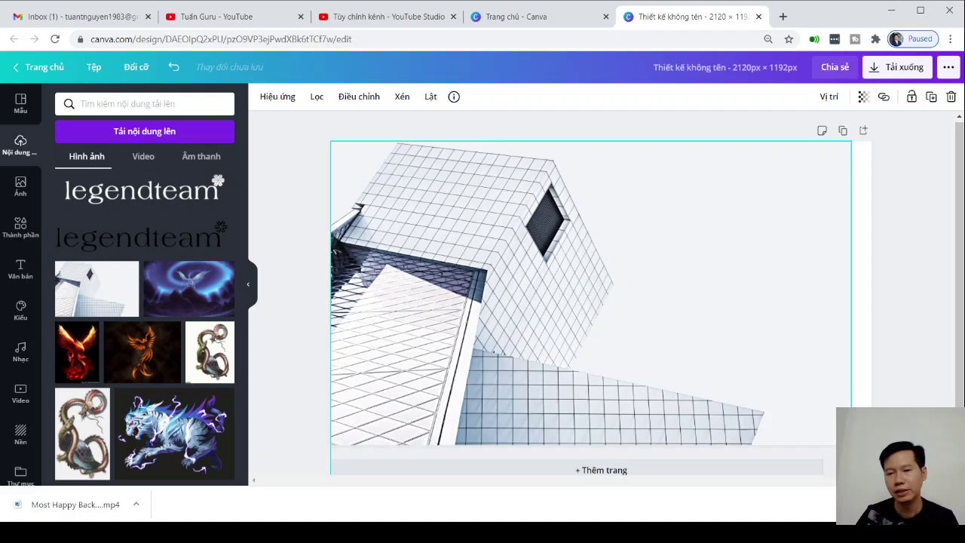
pyautogui.moveTo(851, 321); pyautogui.dragTo(872, 321)
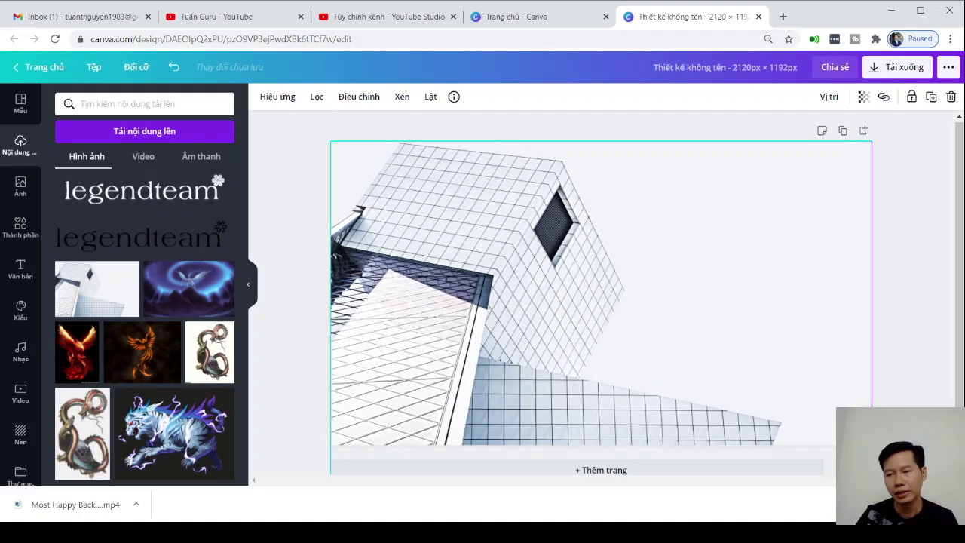
pyautogui.click(934, 278)
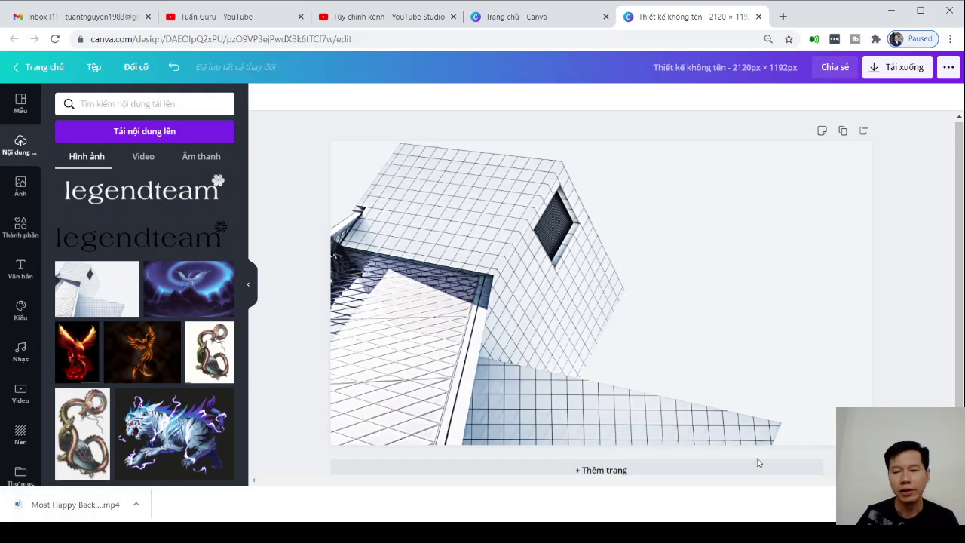
# Browse the text font combinations, add the "love, peace, and joy" combination to the banner and widen its text box.
pyautogui.click(21, 269)
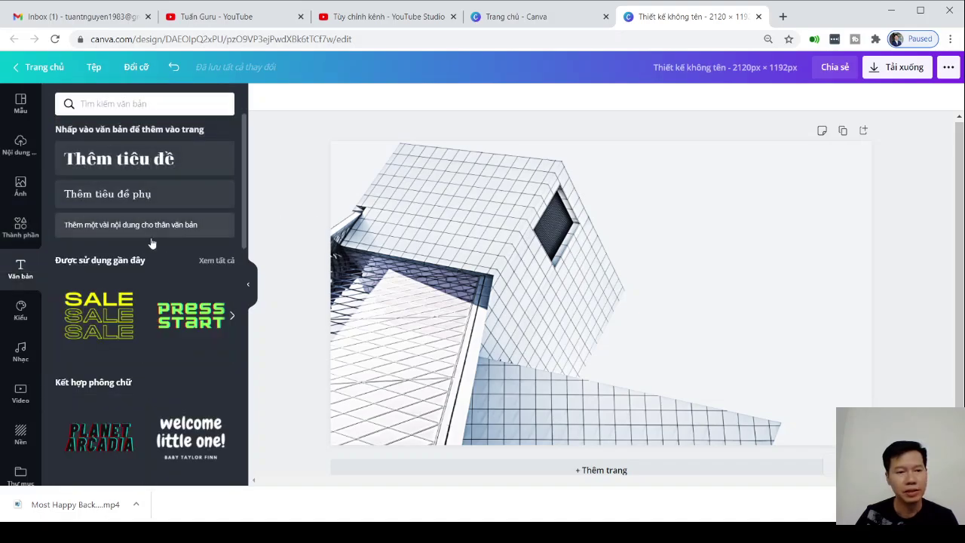
pyautogui.scroll(-2, 187, 350)
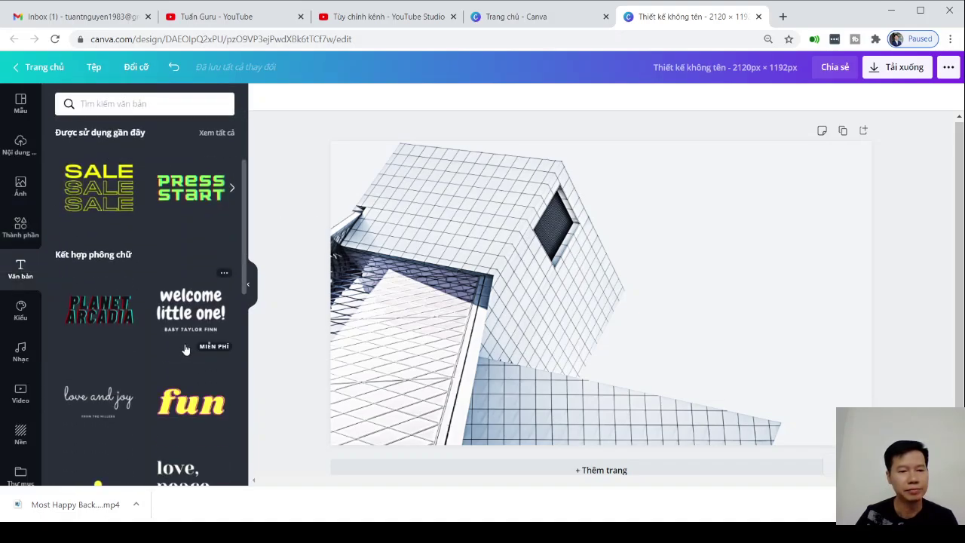
pyautogui.scroll(-1, 189, 286)
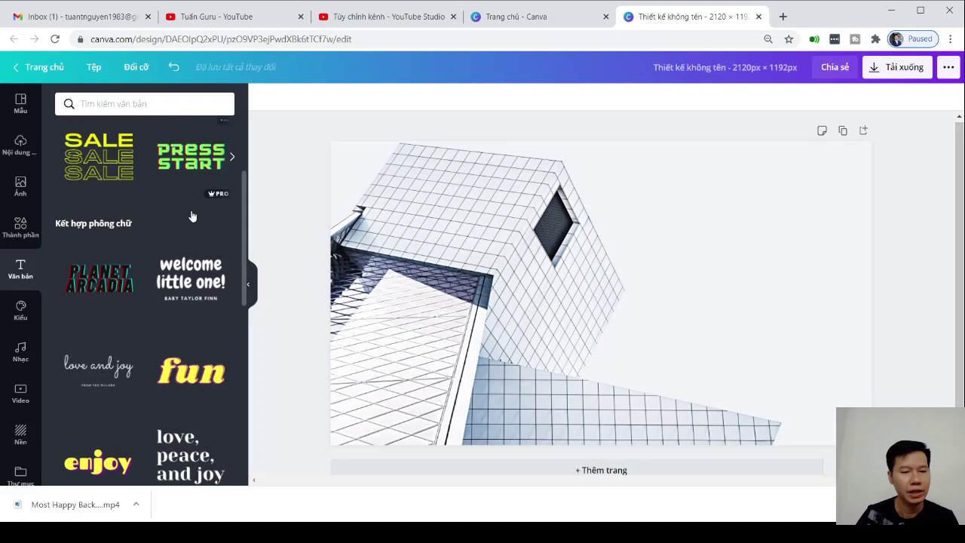
pyautogui.scroll(-5, 192, 216)
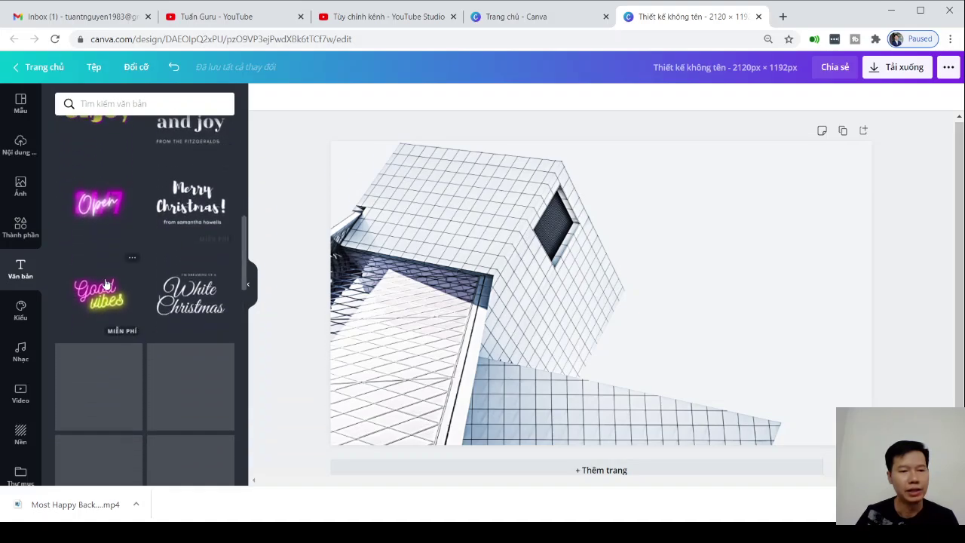
pyautogui.scroll(-2, 102, 290)
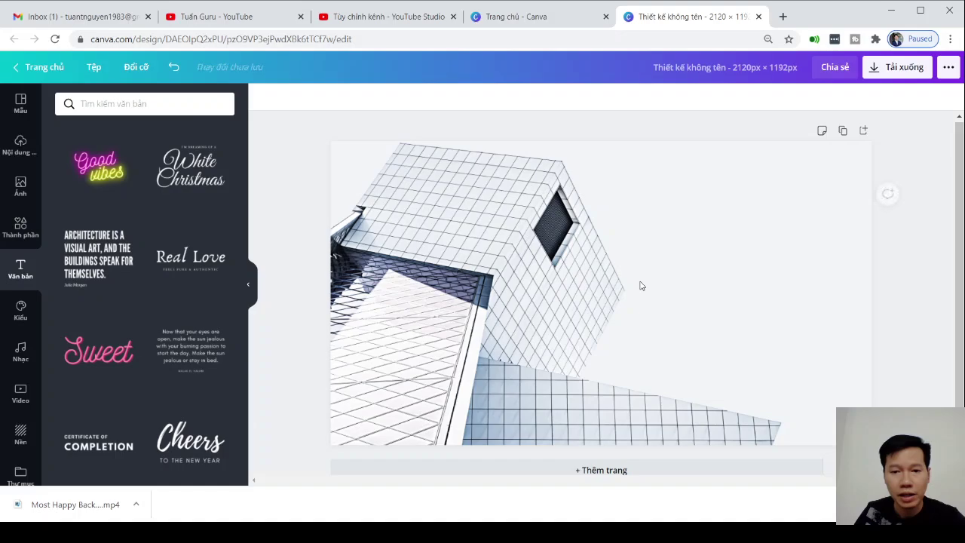
pyautogui.scroll(4, 194, 276)
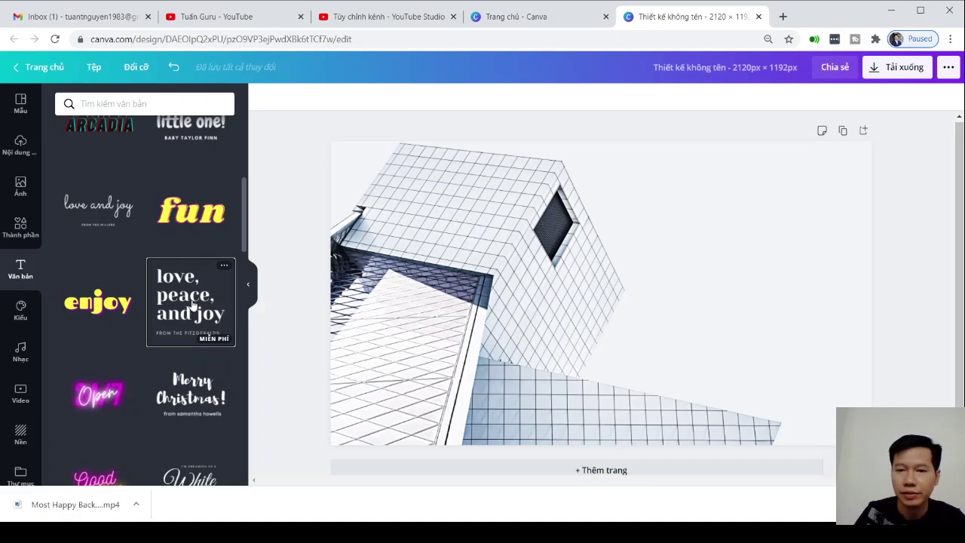
pyautogui.click(192, 303)
pyautogui.moveTo(652, 293); pyautogui.dragTo(742, 293)
# Replace the word "love" in the heading with "Giá trị".
pyautogui.doubleClick(571, 264)
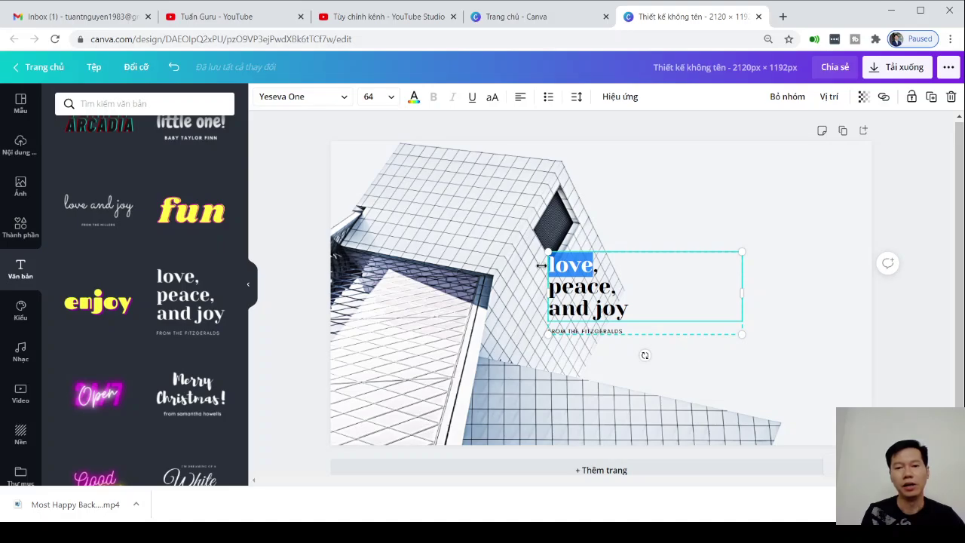
pyautogui.write('Giá trí,')
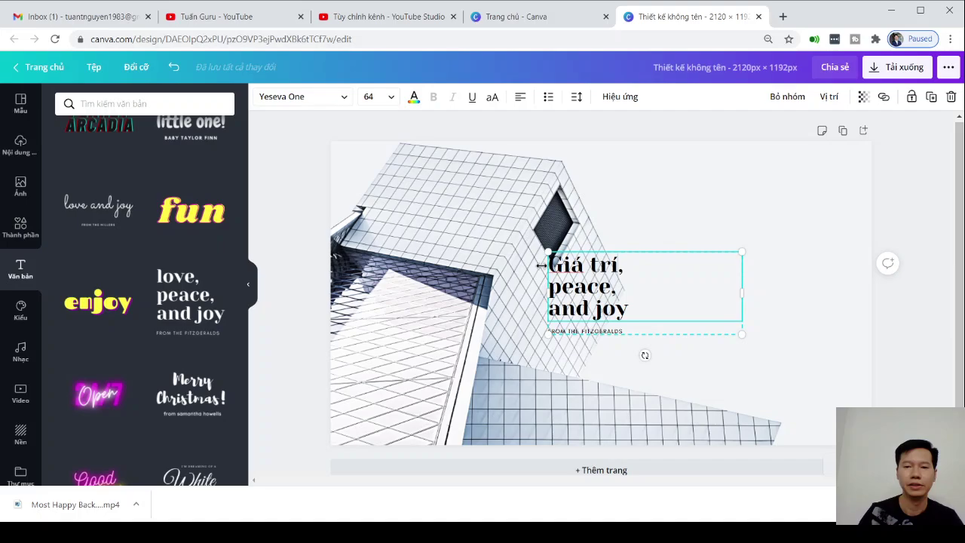
pyautogui.press('BackSpace')
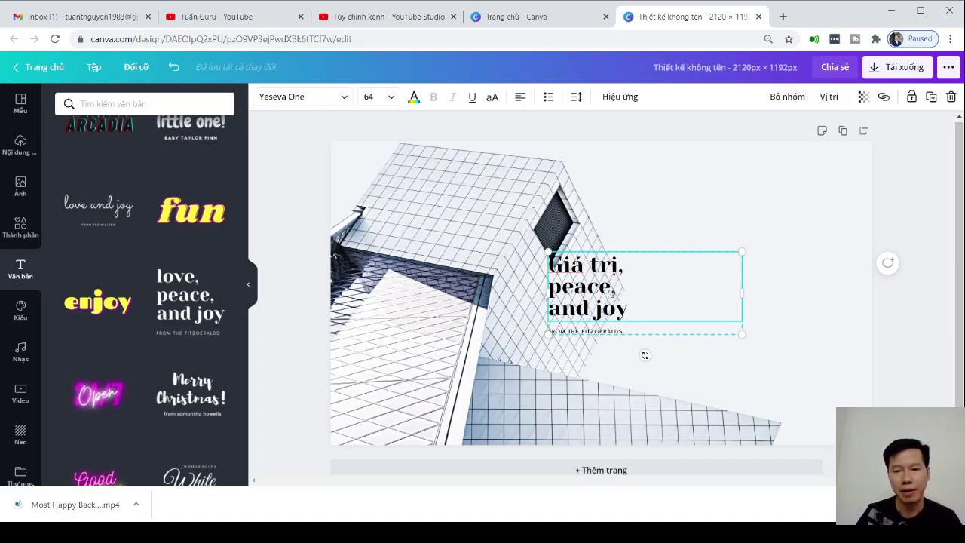
pyautogui.write('ị')
pyautogui.moveTo(618, 288); pyautogui.dragTo(562, 288)
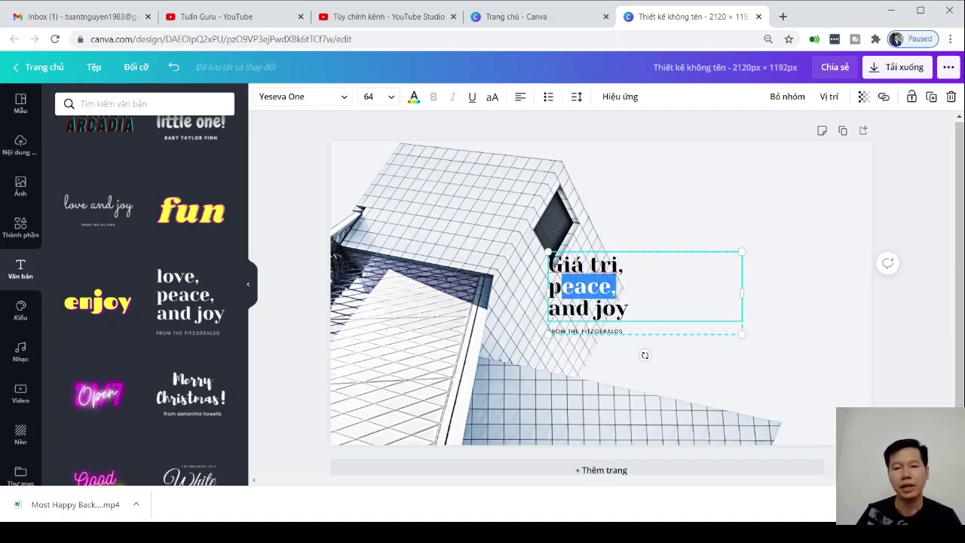
# Replace the entire heading text with "Sáng tạo - Đam mê - Đột phá".
pyautogui.hotkey('ctrl', 'a')
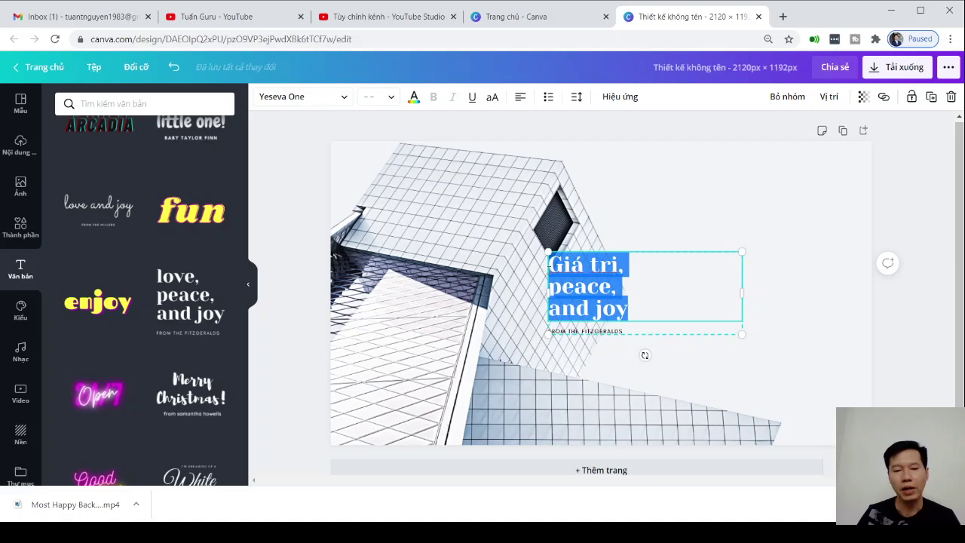
pyautogui.write('Sáng ta')
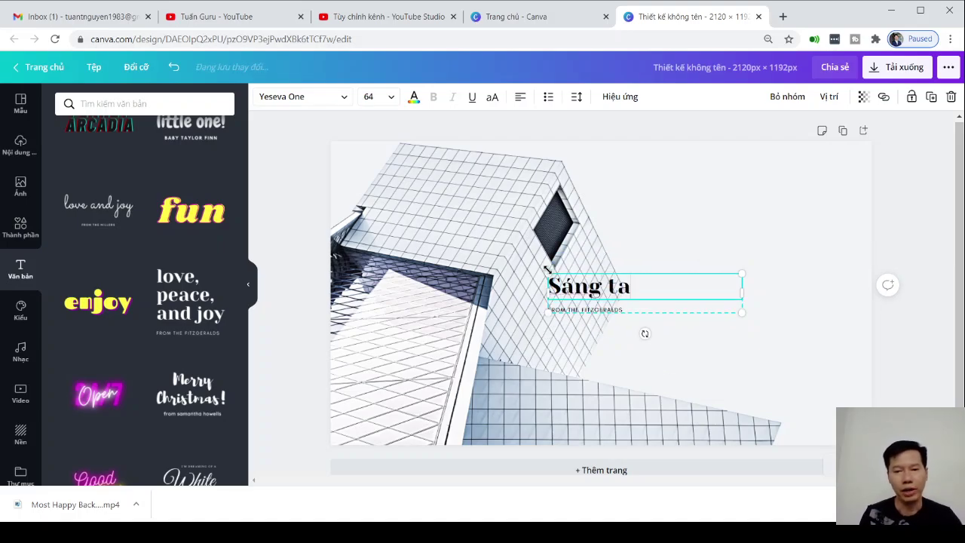
pyautogui.press('BackSpace')
pyautogui.write('ạo - Đam ')
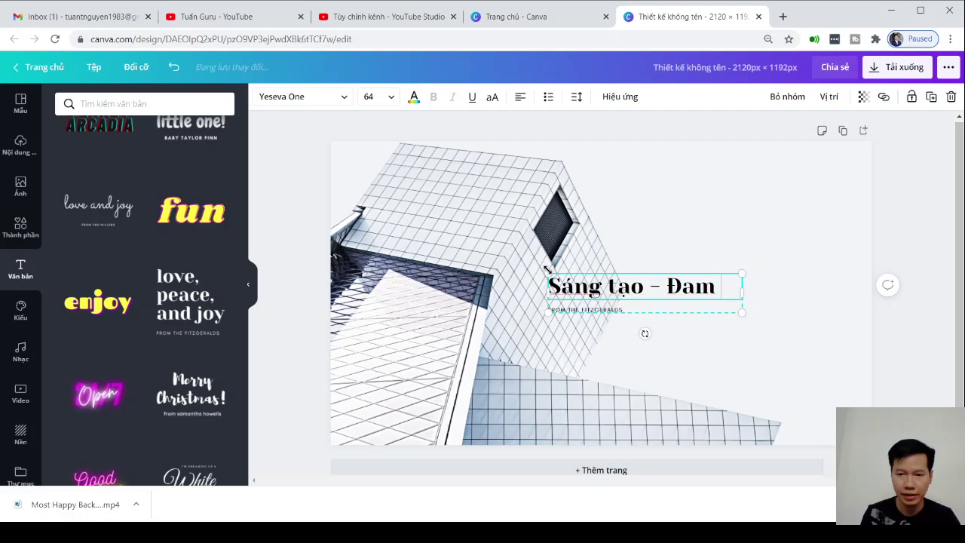
pyautogui.write('me')
pyautogui.write(' - Đột pha')
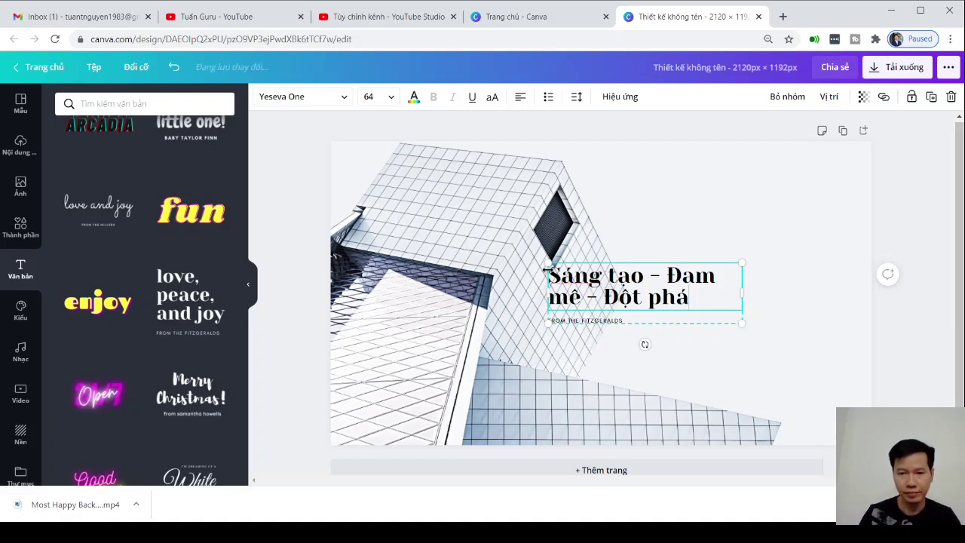
pyautogui.write('s')
pyautogui.click(935, 235)
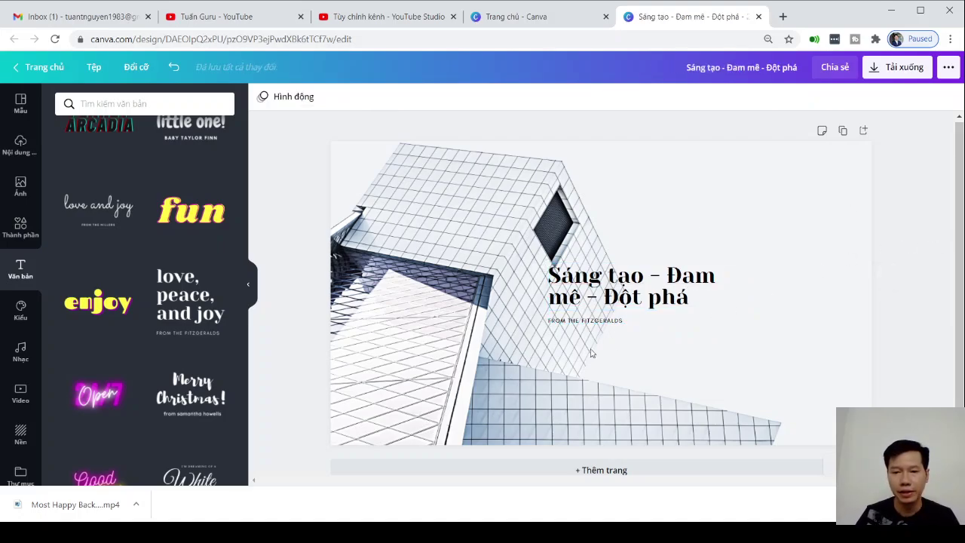
# Ungroup the text block and delete the "FROM THE FITZGERALDS" subtitle line.
pyautogui.click(561, 322)
pyautogui.hotkey('ctrl', 'shift', 'g')
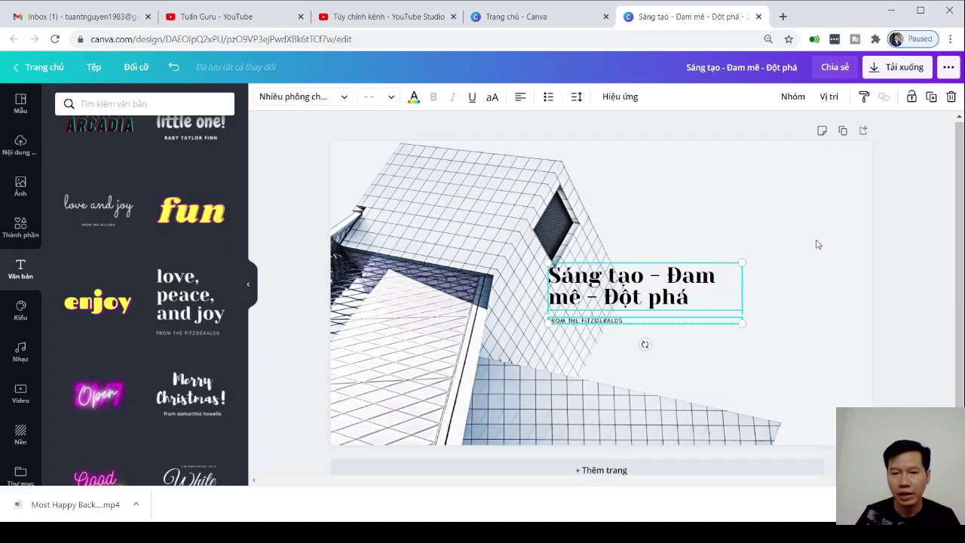
pyautogui.click(817, 244)
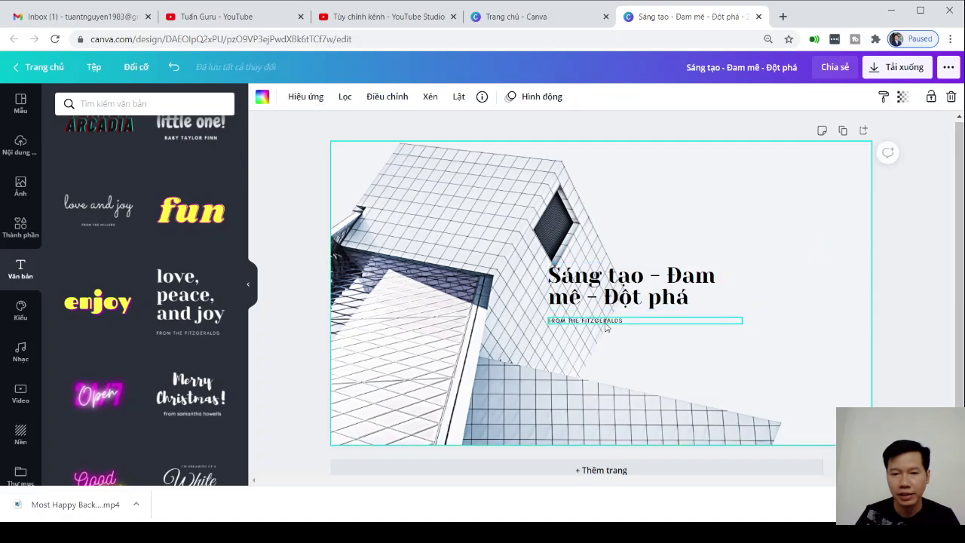
pyautogui.click(607, 323)
pyautogui.press('Delete')
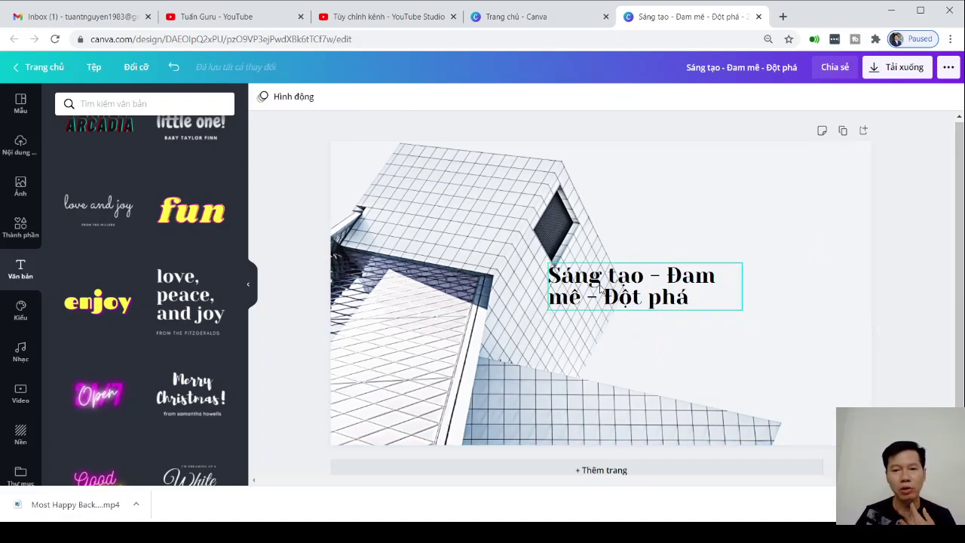
# Try the Nhiễu sóng, Uốn cong and Rỗng effects on the slogan, apply Đổ bóng, and move the slogan nearer the canvas centre.
pyautogui.click(600, 296)
pyautogui.click(618, 96)
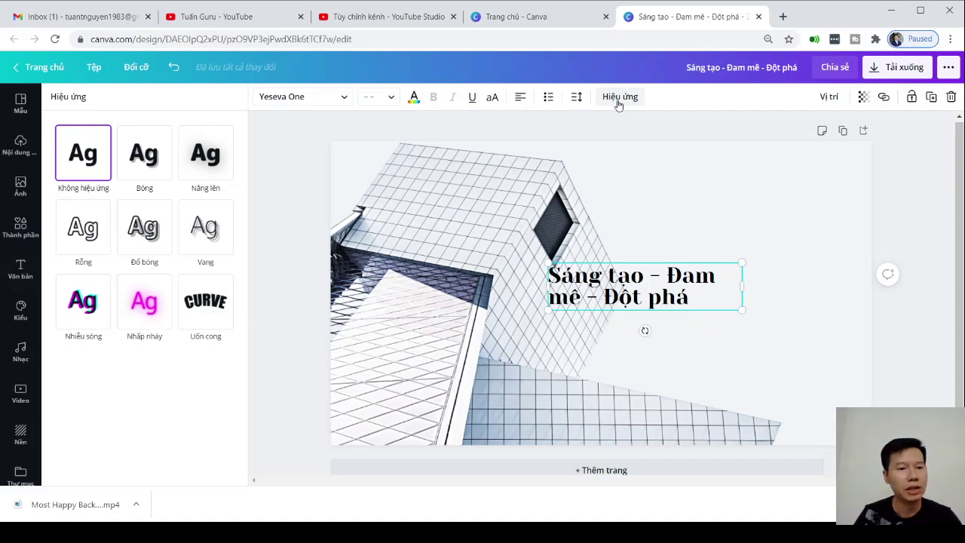
pyautogui.click(77, 313)
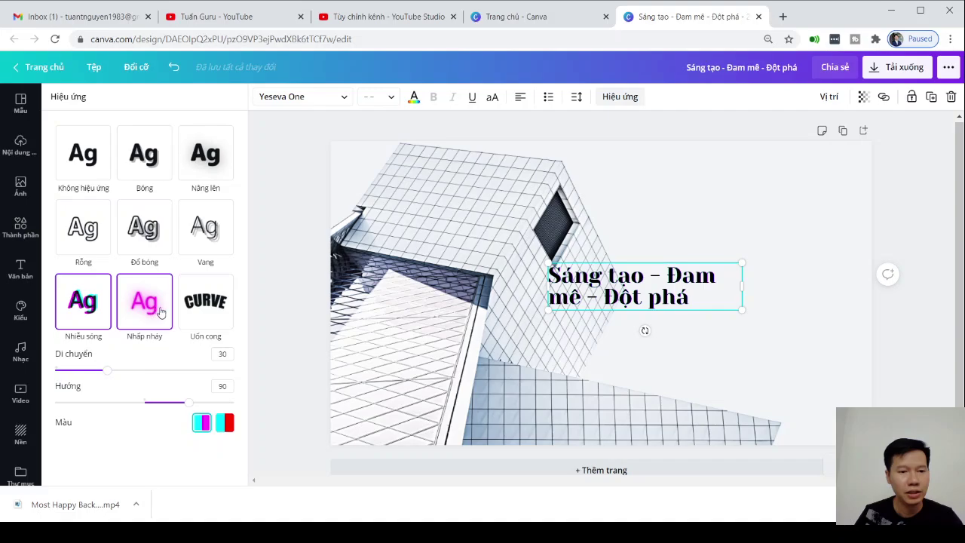
pyautogui.click(194, 309)
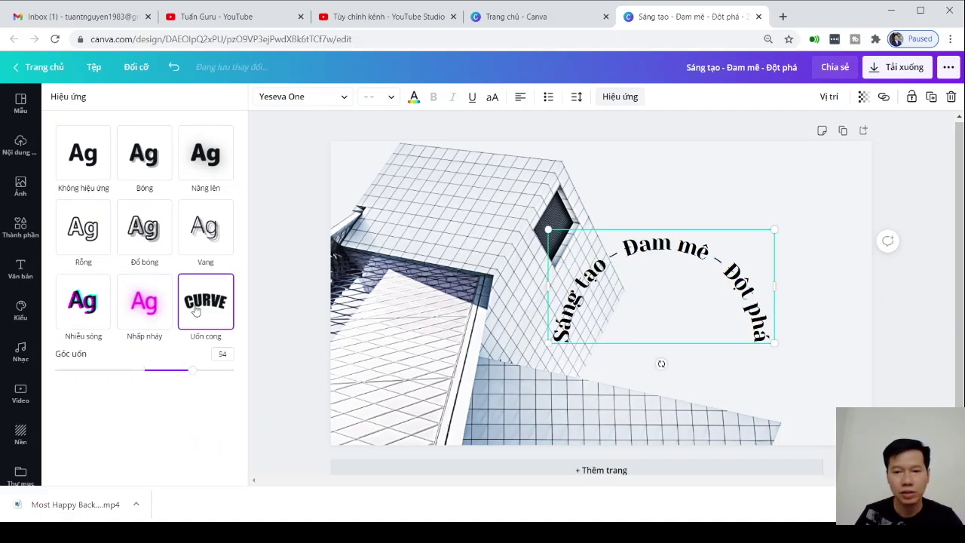
pyautogui.click(84, 230)
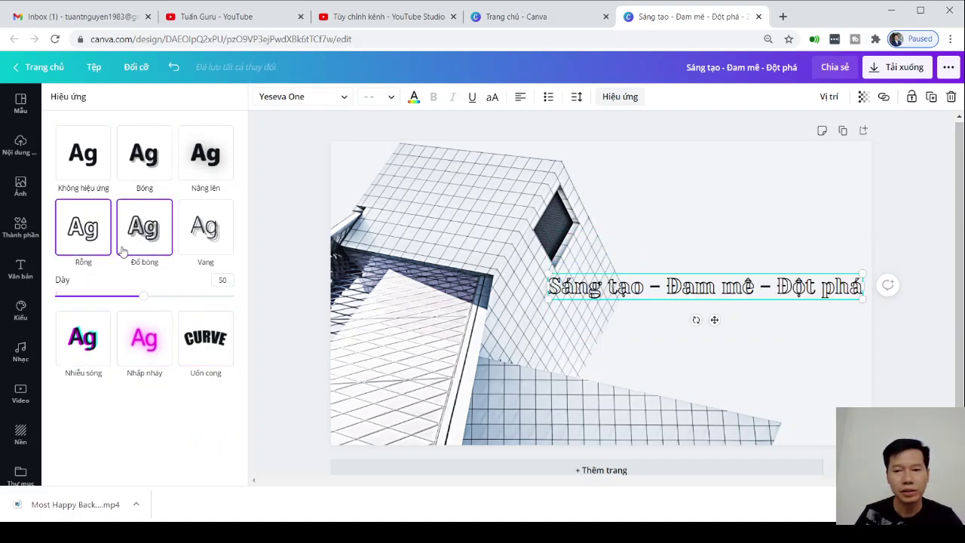
pyautogui.click(123, 251)
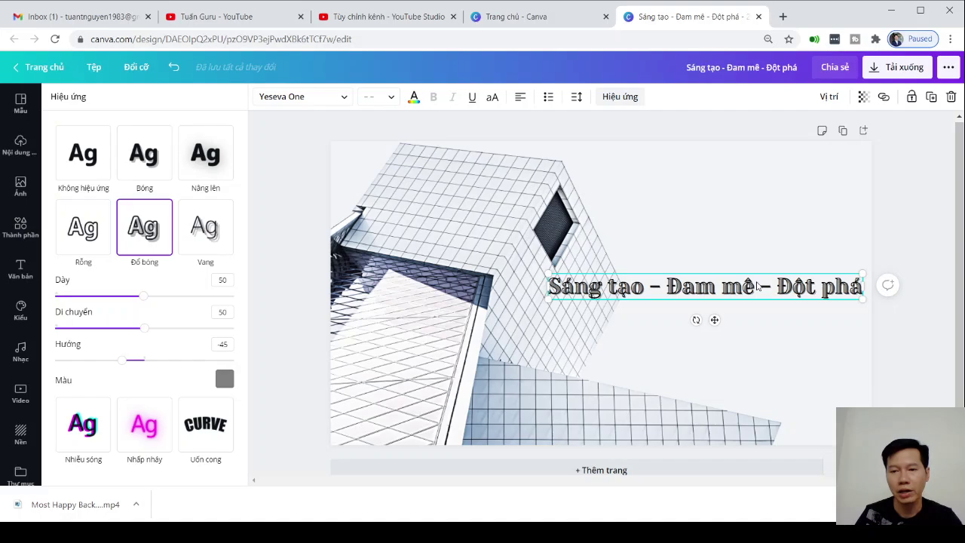
pyautogui.moveTo(756, 285); pyautogui.dragTo(653, 258)
# Try red and purple on the slogan text, then color it dark blue.
pyautogui.click(413, 97)
pyautogui.click(67, 407)
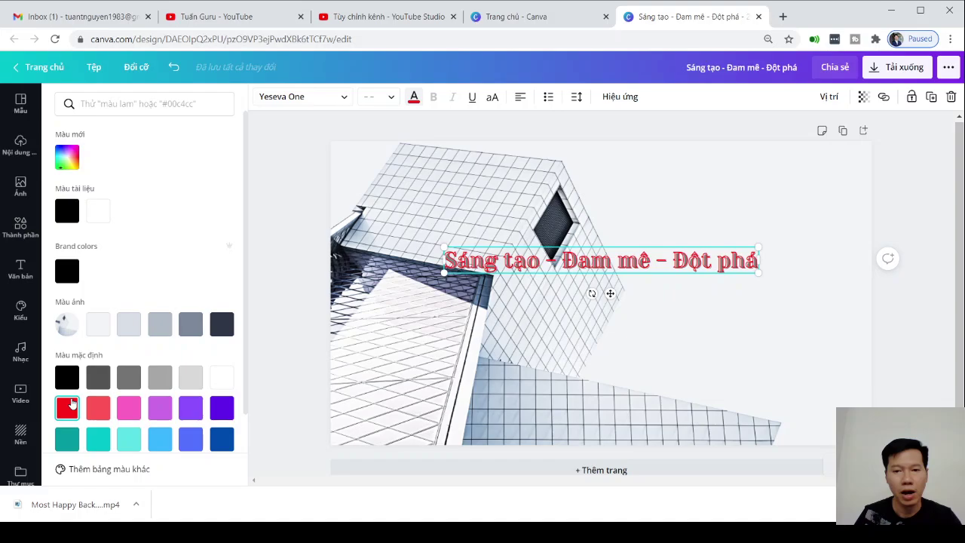
pyautogui.click(225, 414)
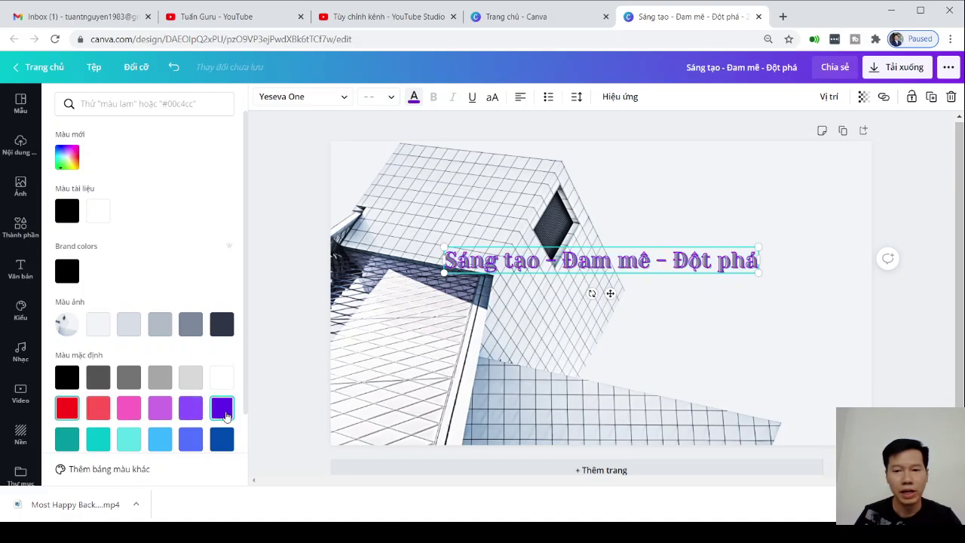
pyautogui.click(223, 444)
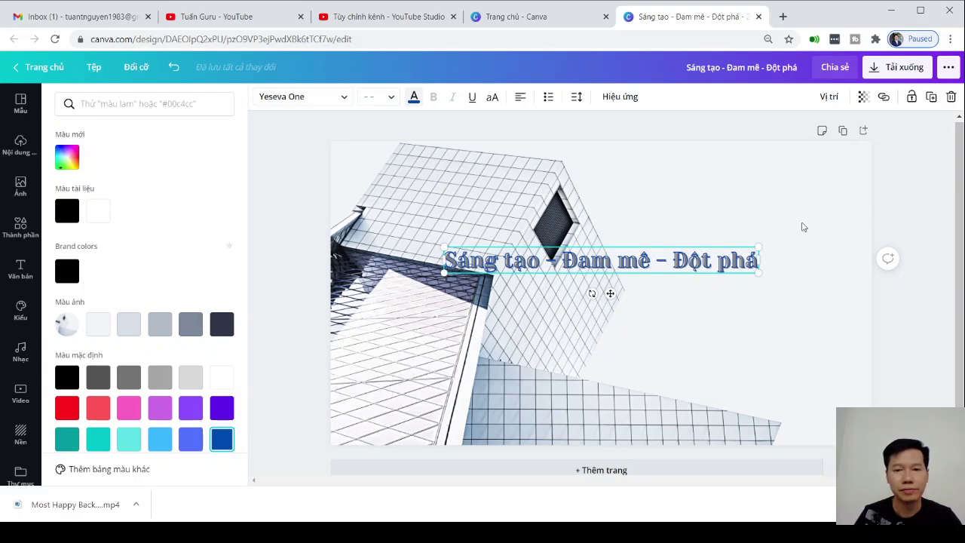
pyautogui.press('Escape')
# Reduce the slogan's font size and position it at the centre of the canvas.
pyautogui.moveTo(616, 262); pyautogui.dragTo(635, 264)
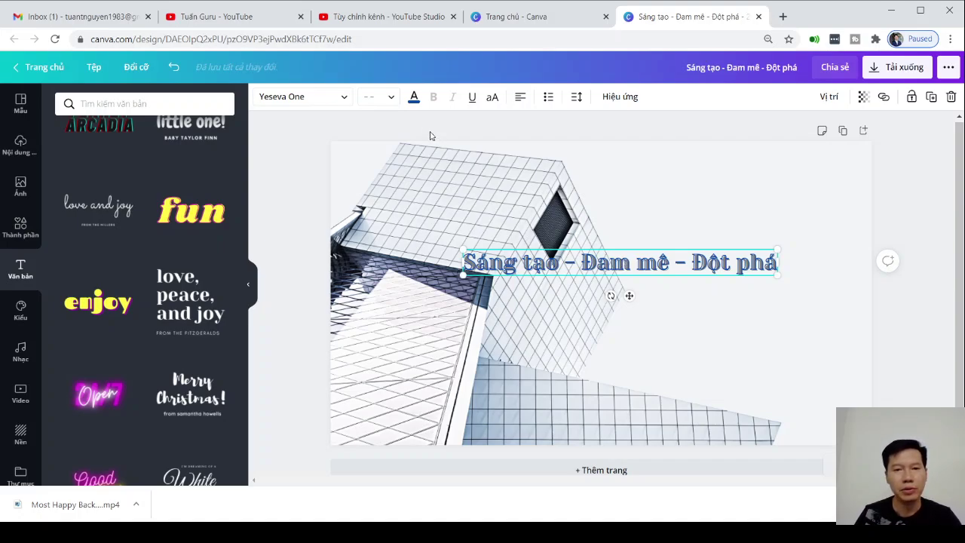
pyautogui.hotkey('ctrl', 'shift', ',')
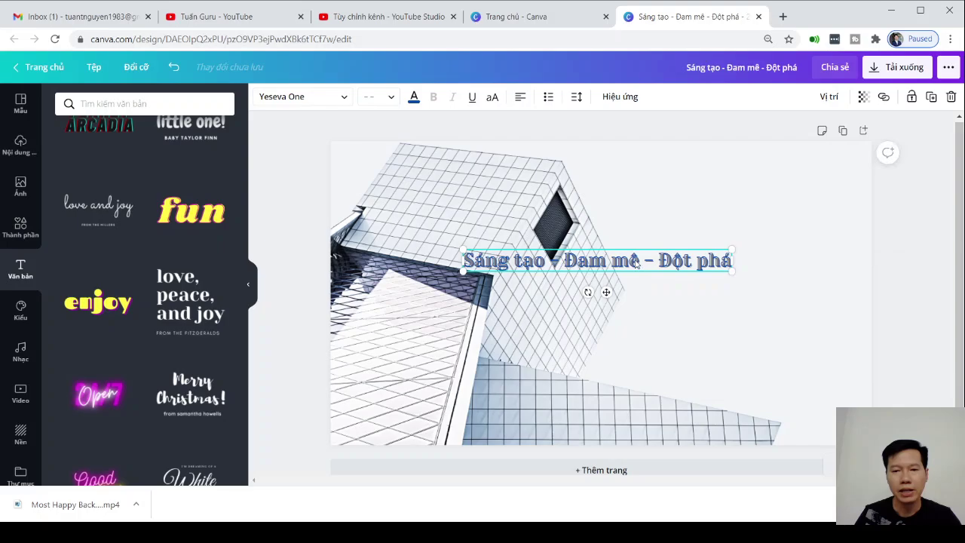
pyautogui.moveTo(635, 262); pyautogui.dragTo(652, 294)
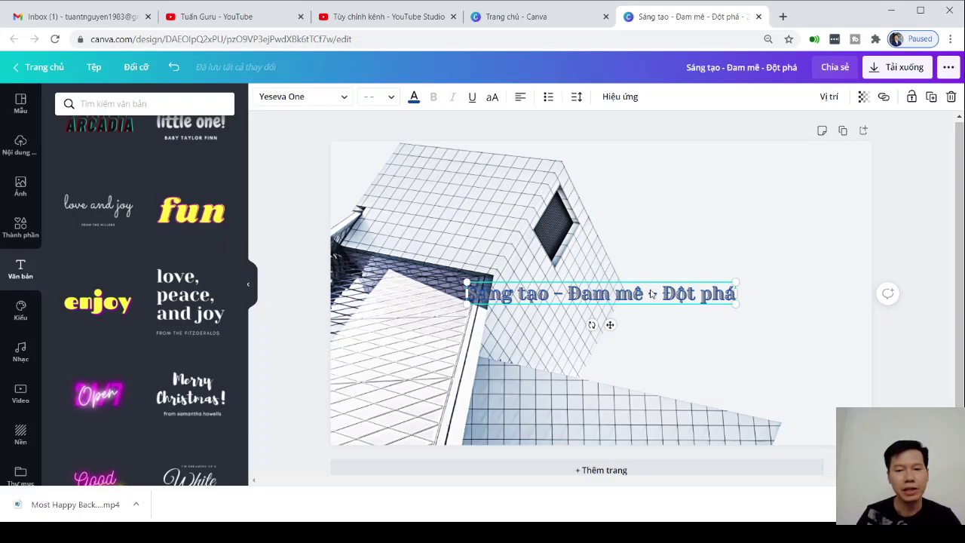
# Try white, red and light grey on the slogan, and color it with the darkest of the photo colors.
pyautogui.click(413, 98)
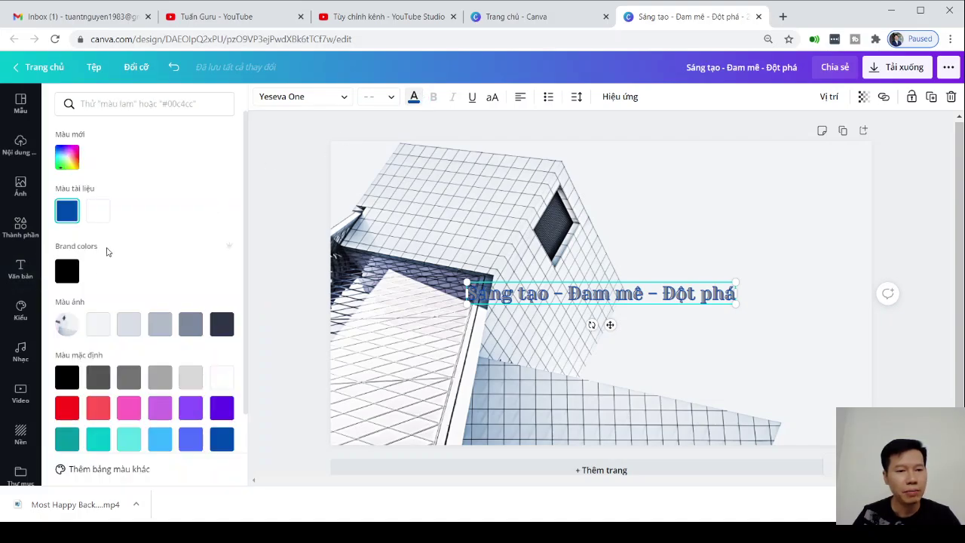
pyautogui.click(105, 210)
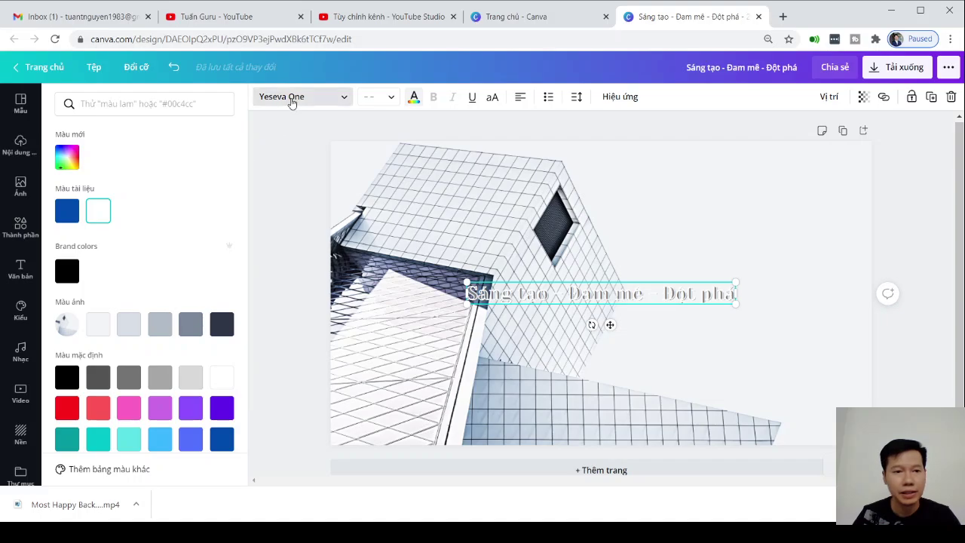
pyautogui.scroll(-1, 153, 408)
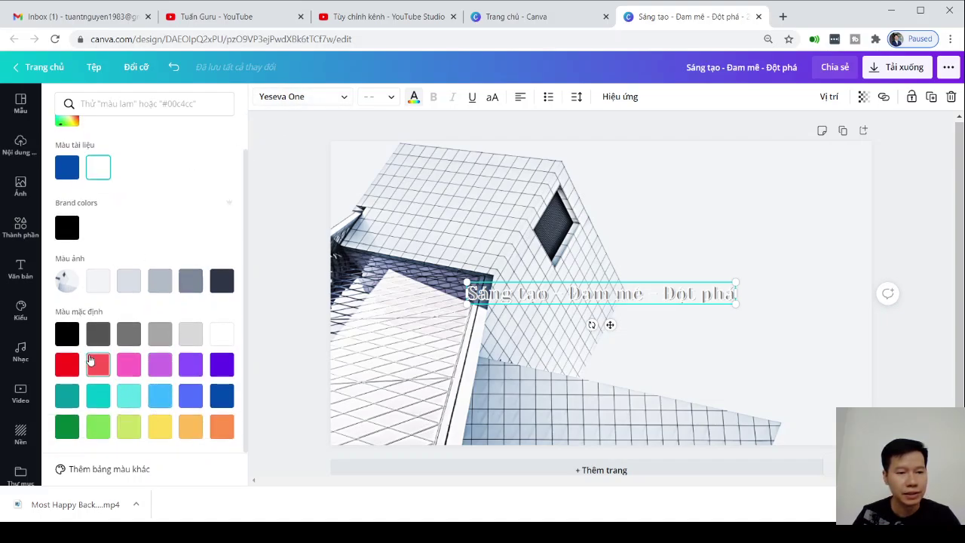
pyautogui.click(66, 364)
pyautogui.click(160, 281)
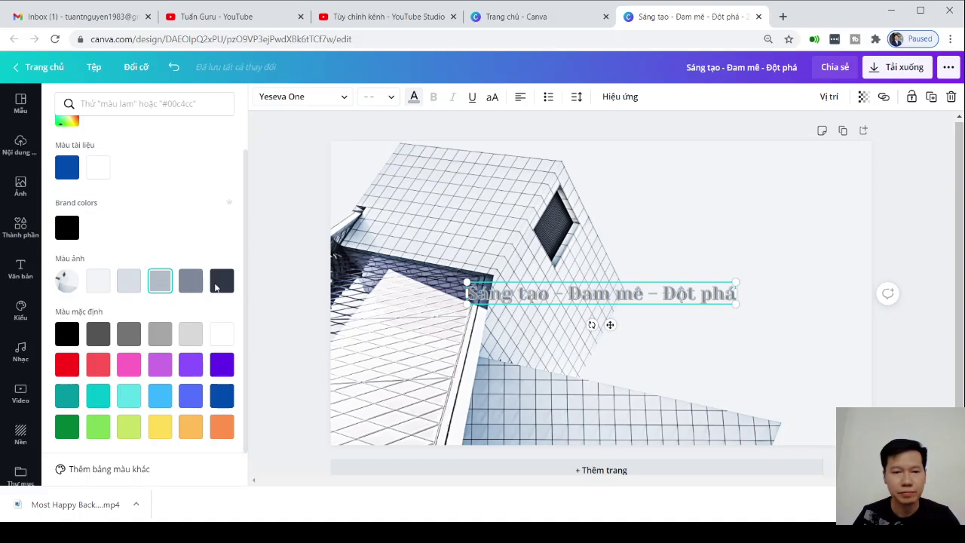
pyautogui.click(220, 286)
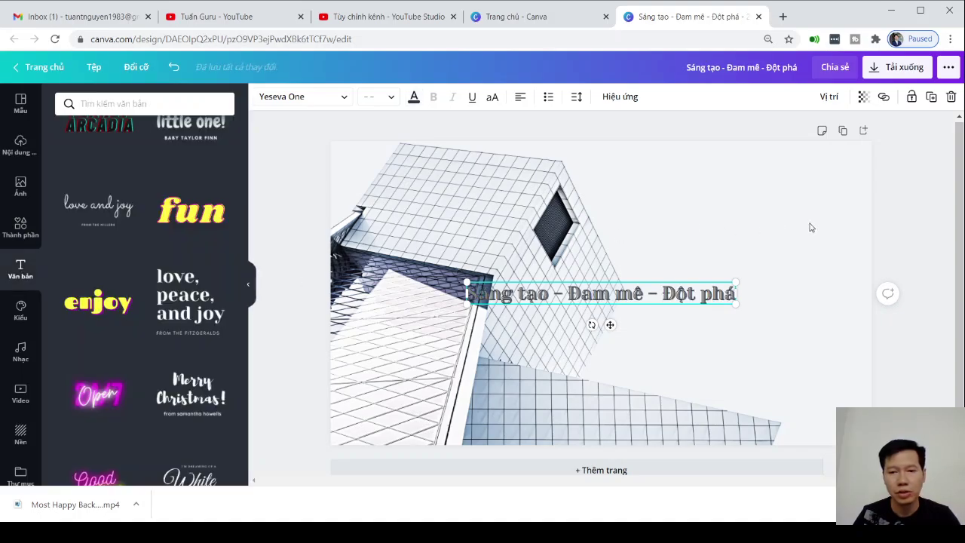
# Replace the banner's background photo with the uploaded dragon-on-a-mountain image.
pyautogui.click(20, 144)
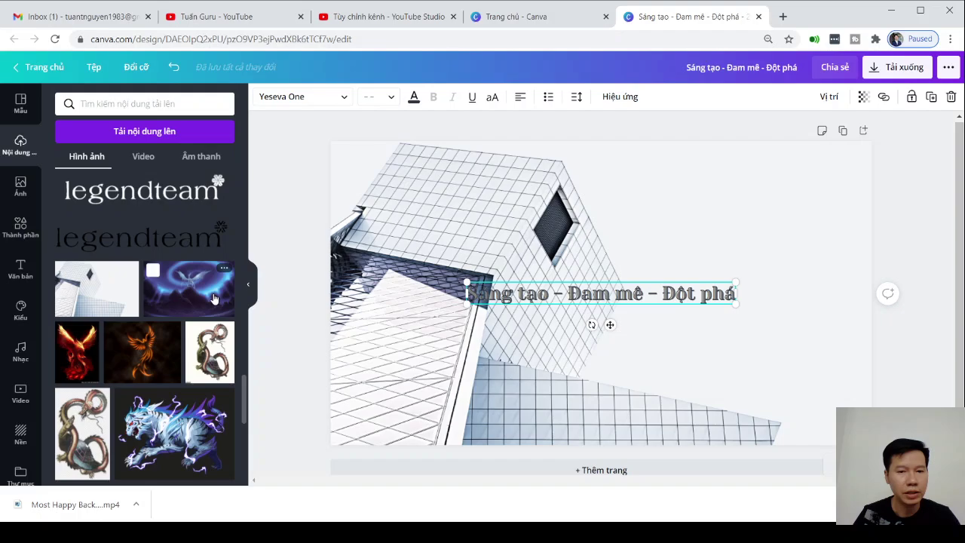
pyautogui.moveTo(214, 299); pyautogui.dragTo(658, 270)
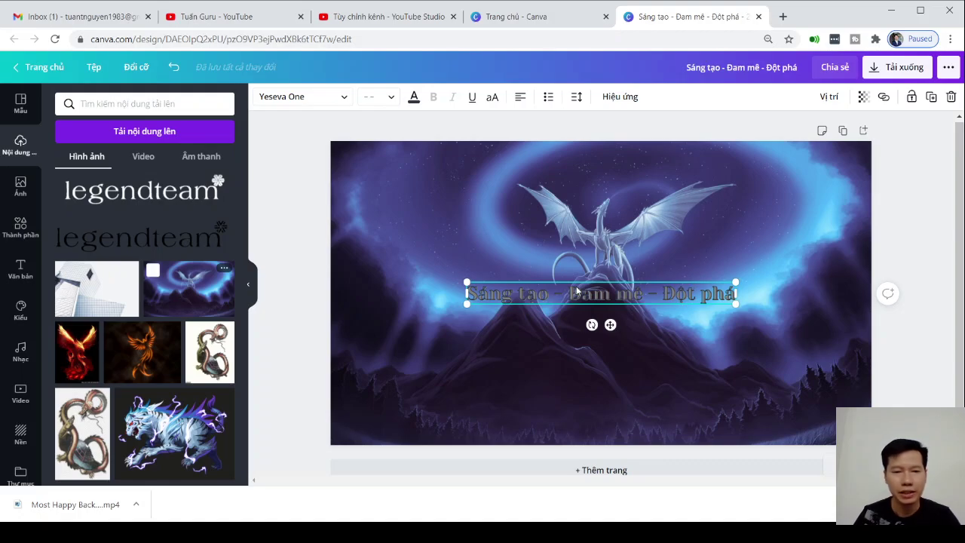
# Try light grey on the slogan, color it white and apply the Vang text effect.
pyautogui.click(413, 98)
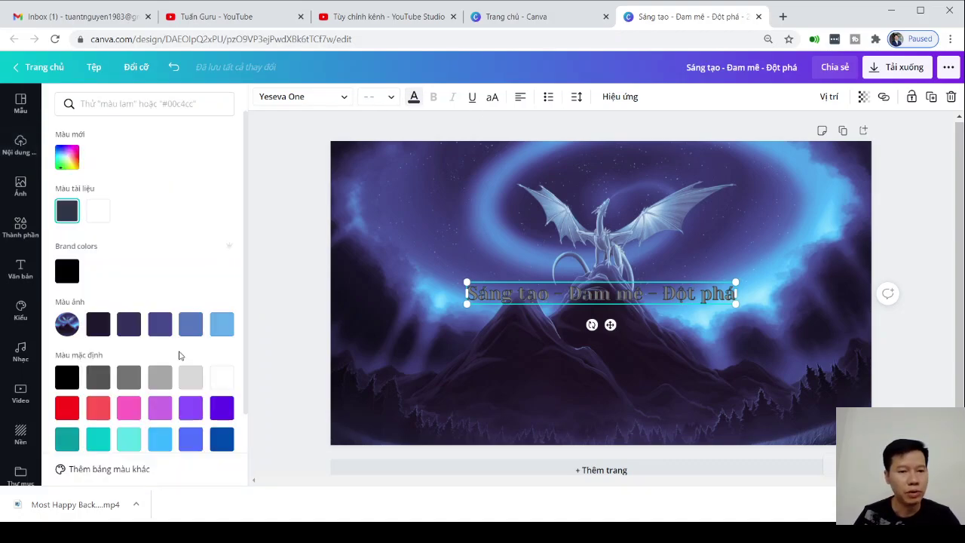
pyautogui.click(227, 378)
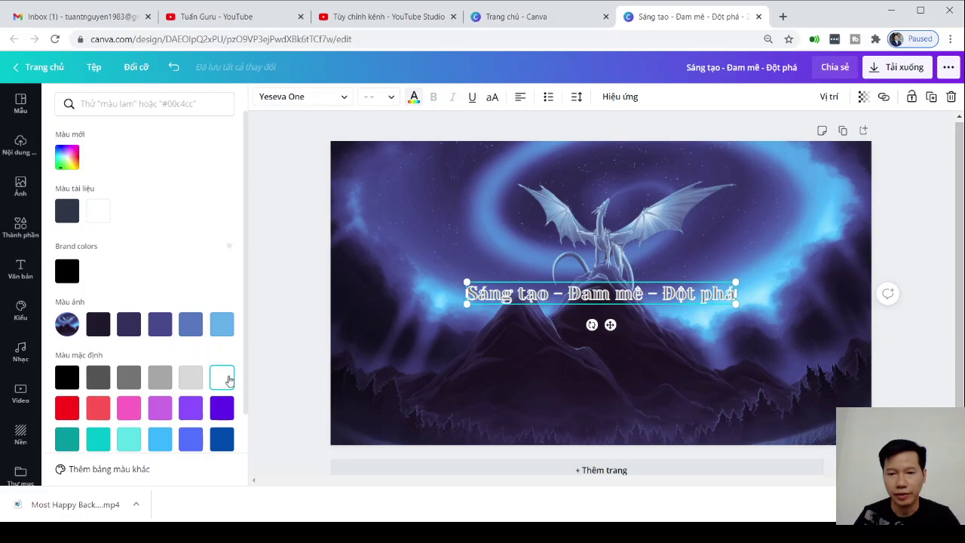
pyautogui.click(193, 383)
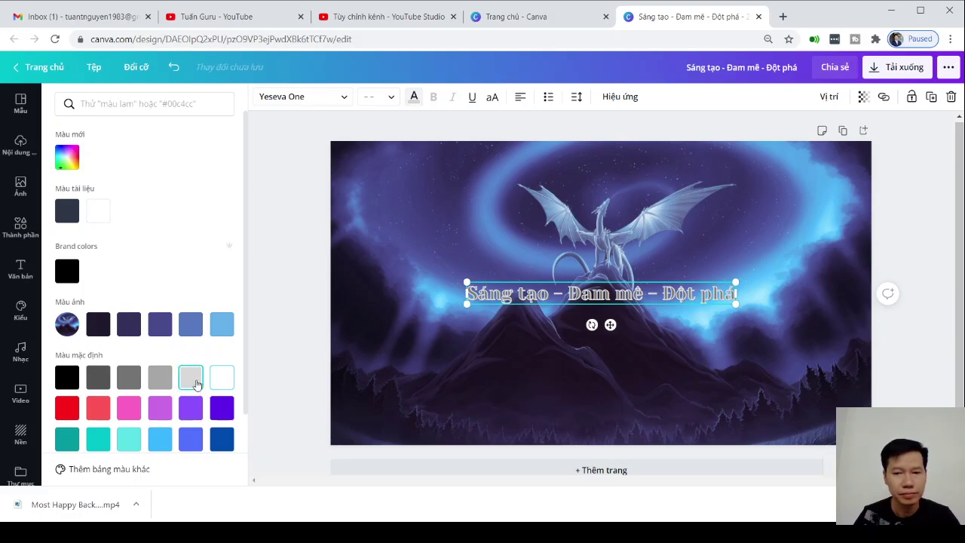
pyautogui.click(223, 380)
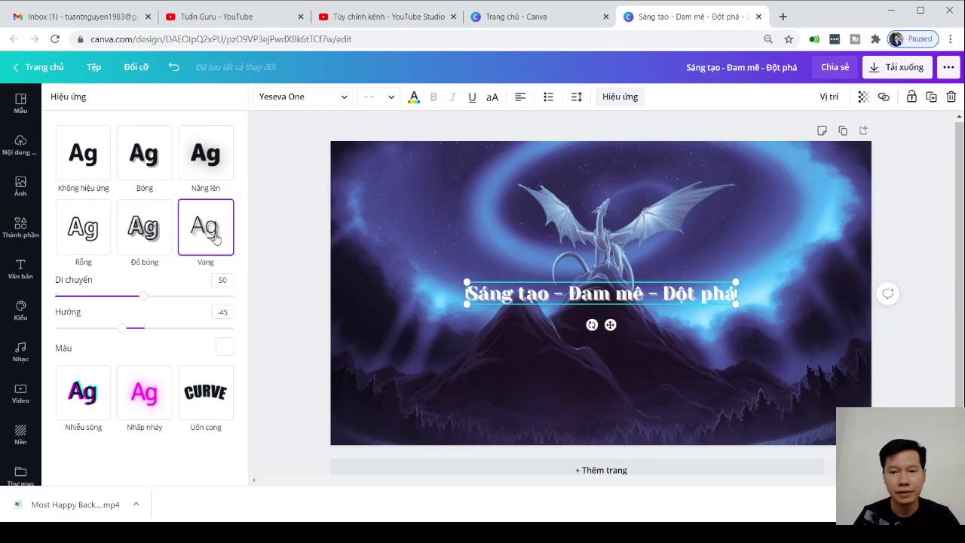
pyautogui.click(909, 233)
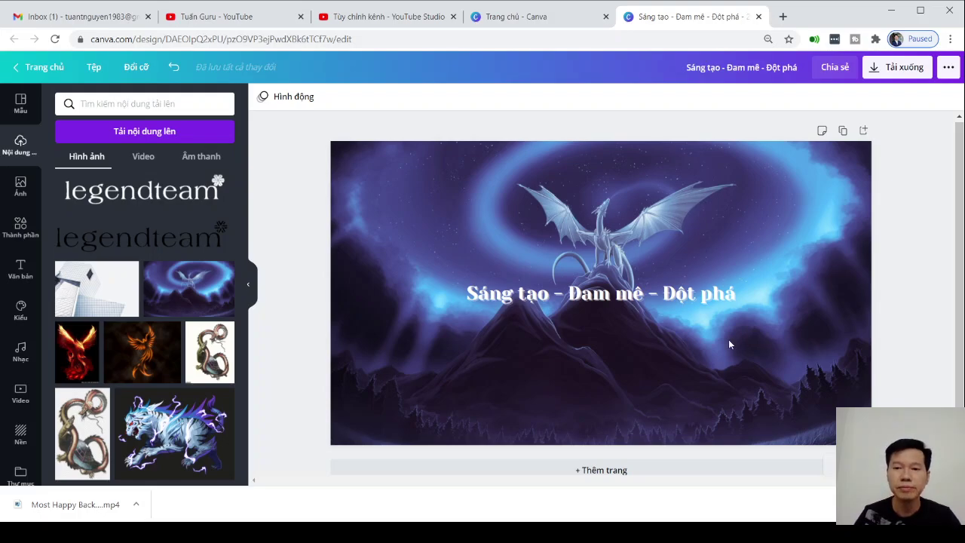
# Download the banner design as a PNG at size 1, 2120 × 1192 px.
pyautogui.click(898, 68)
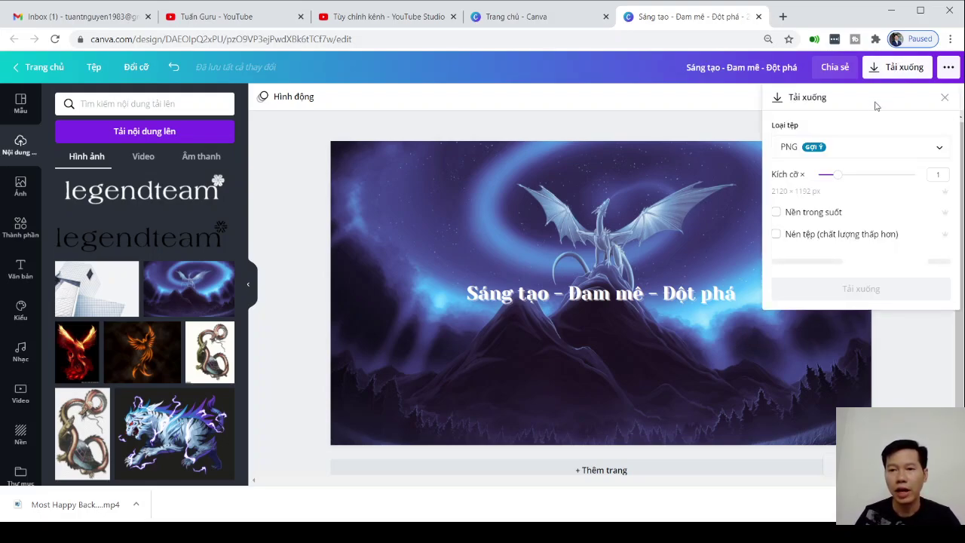
pyautogui.click(845, 261)
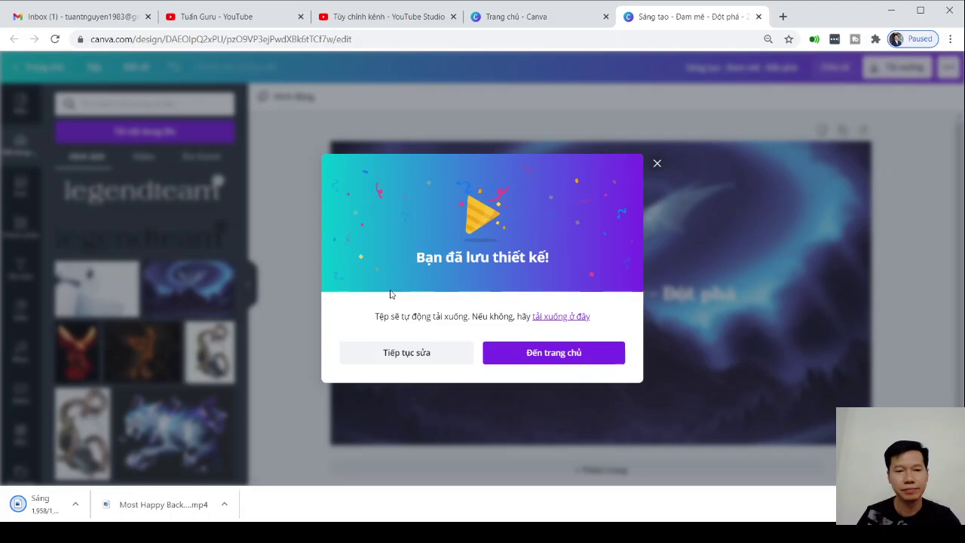
# Switch to YouTube Studio and upload the downloaded PNG as the channel's banner image, checking its crop and keeping it as is.
pyautogui.click(362, 22)
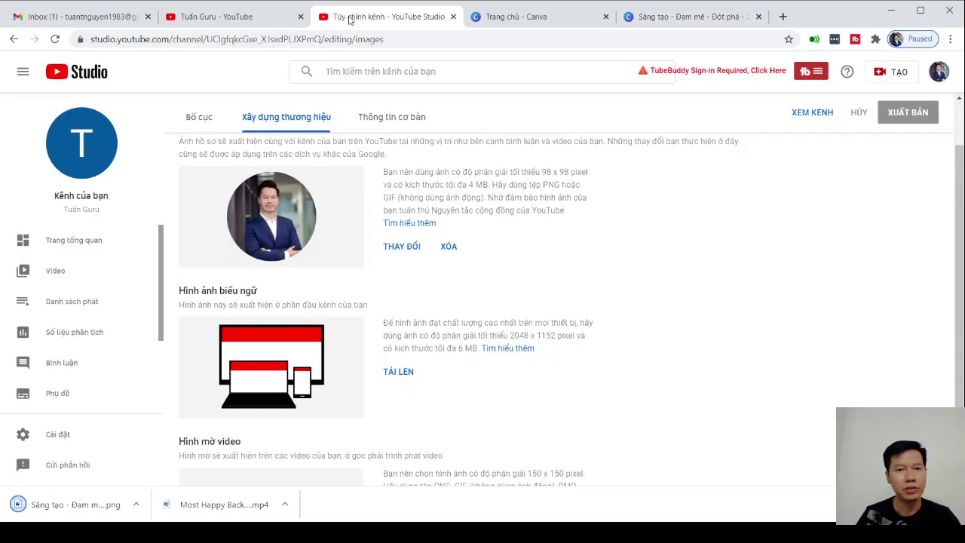
pyautogui.click(408, 380)
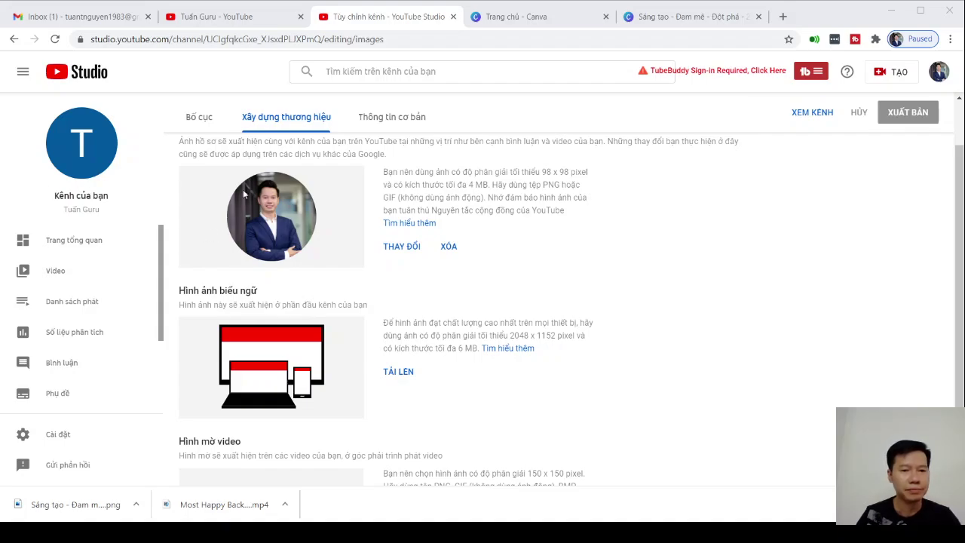
pyautogui.click(601, 352)
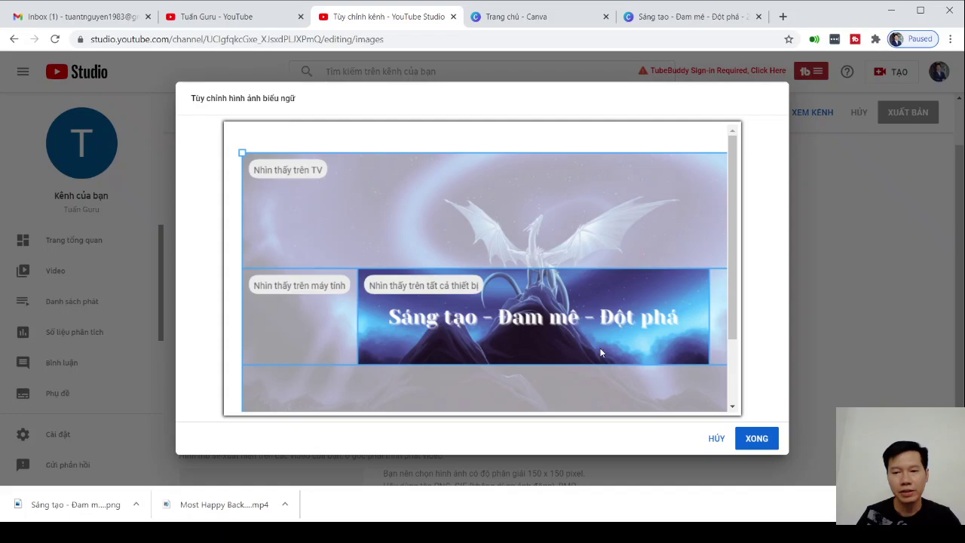
pyautogui.scroll(-1, 600, 349)
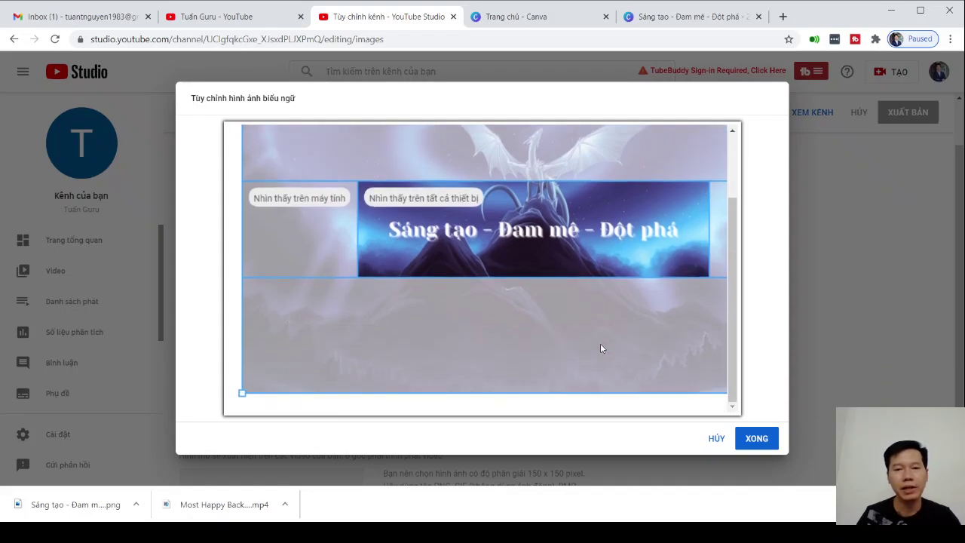
pyautogui.scroll(1, 601, 348)
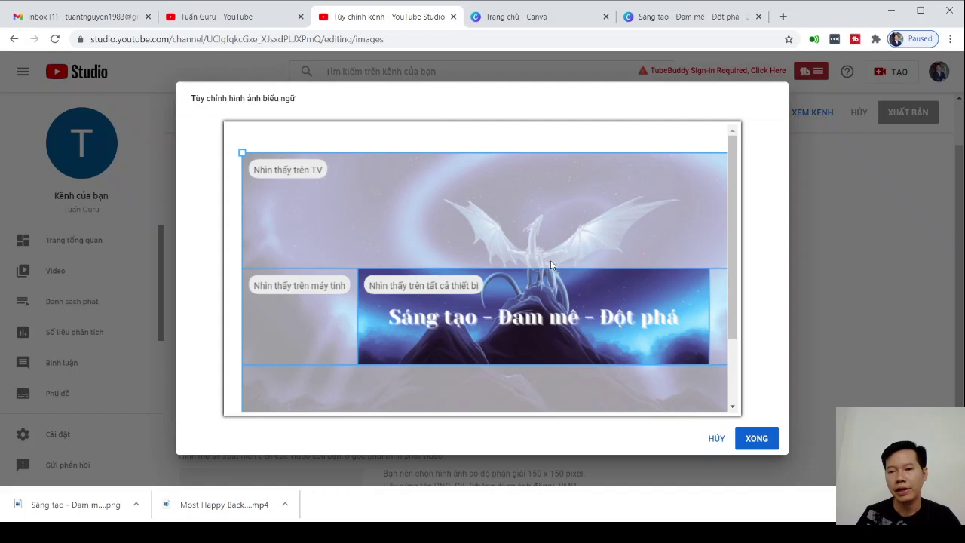
pyautogui.click(762, 445)
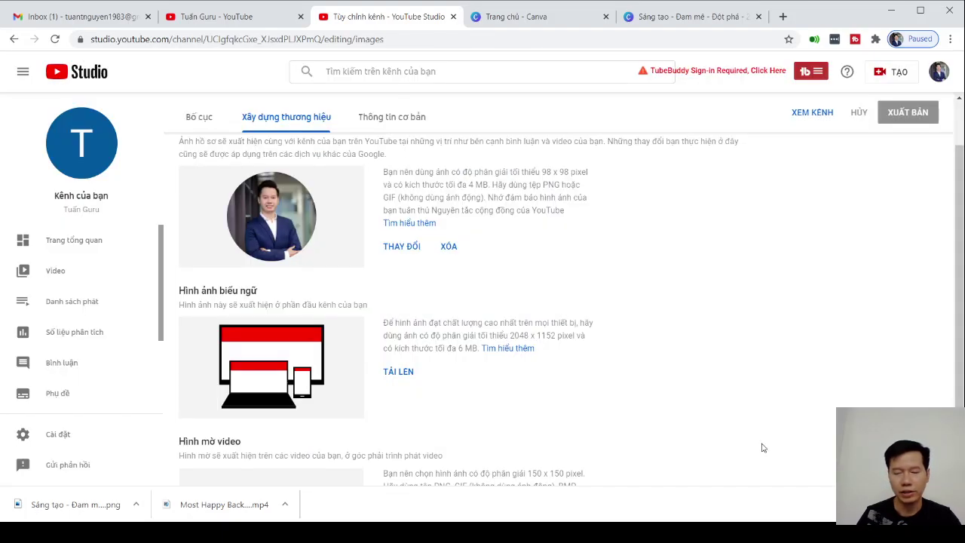
# Publish the branding changes and open the channel page.
pyautogui.scroll(-1, 176, 362)
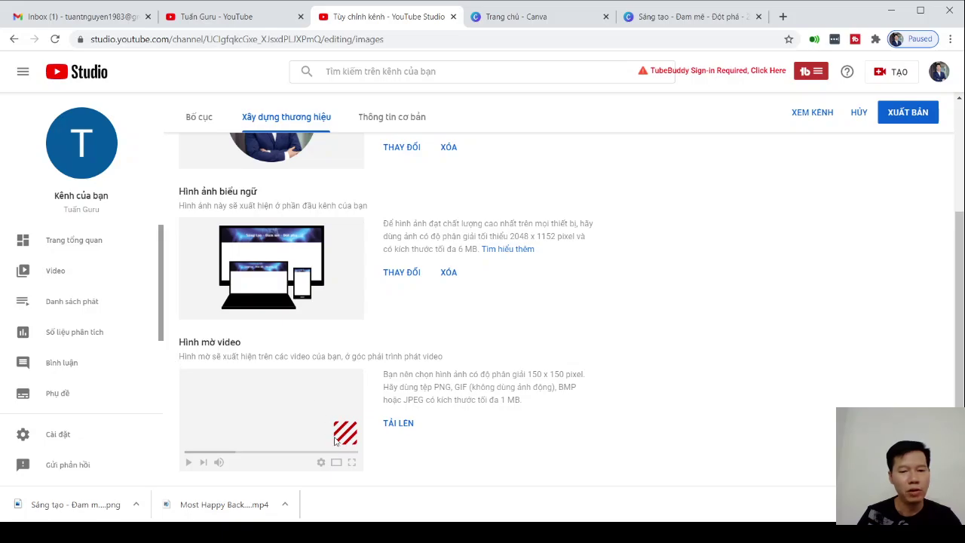
pyautogui.scroll(3, 722, 414)
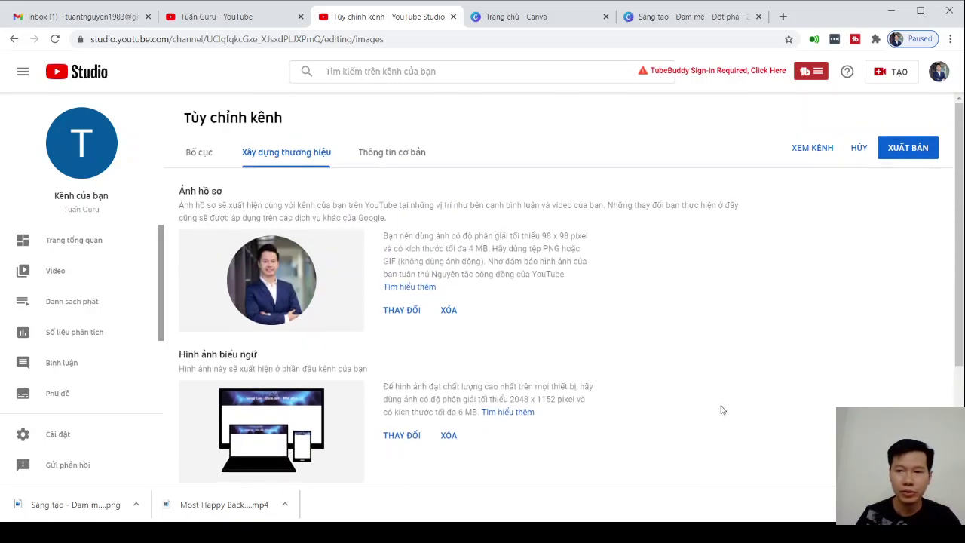
pyautogui.click(909, 149)
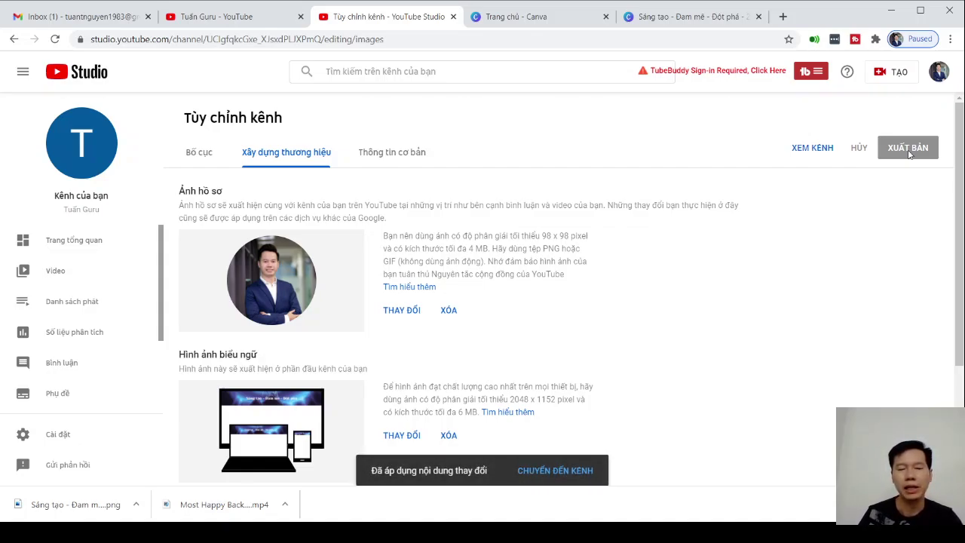
pyautogui.click(557, 471)
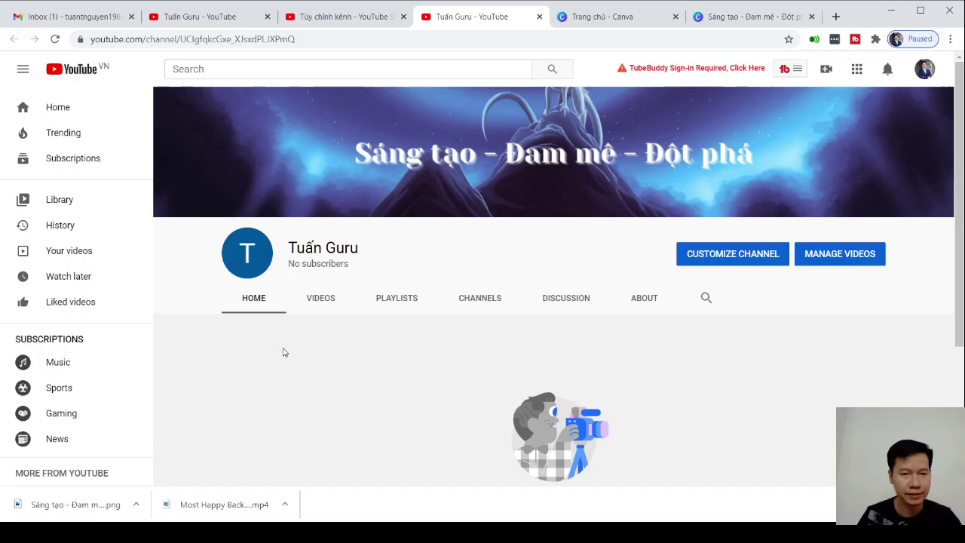
# Reopen the channel's branding settings from its page, upload the portrait photo as the profile picture again and publish it.
pyautogui.click(250, 253)
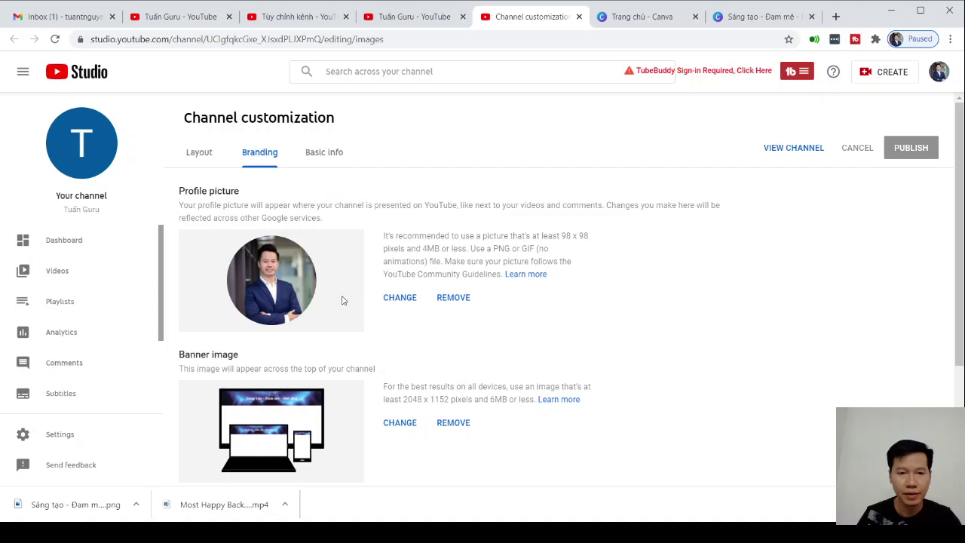
pyautogui.click(399, 300)
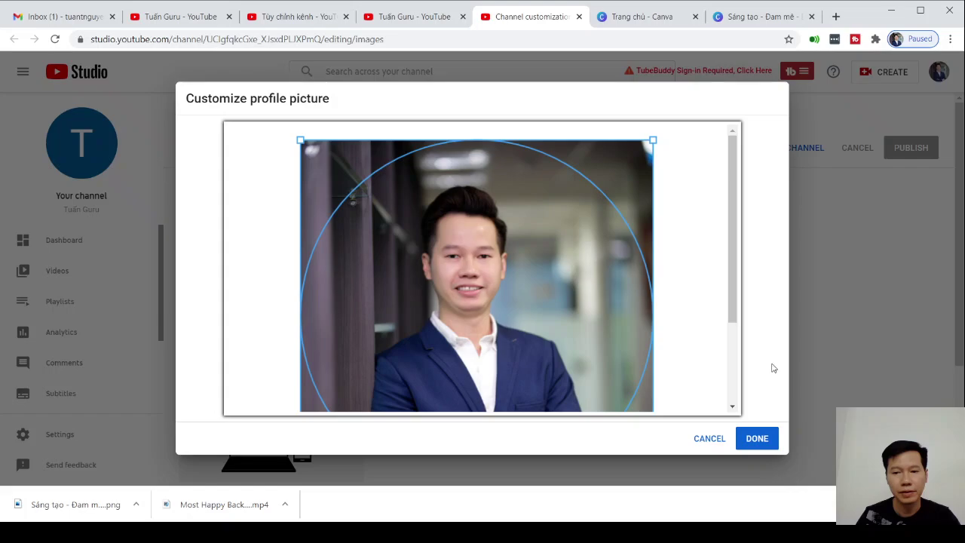
pyautogui.click(759, 438)
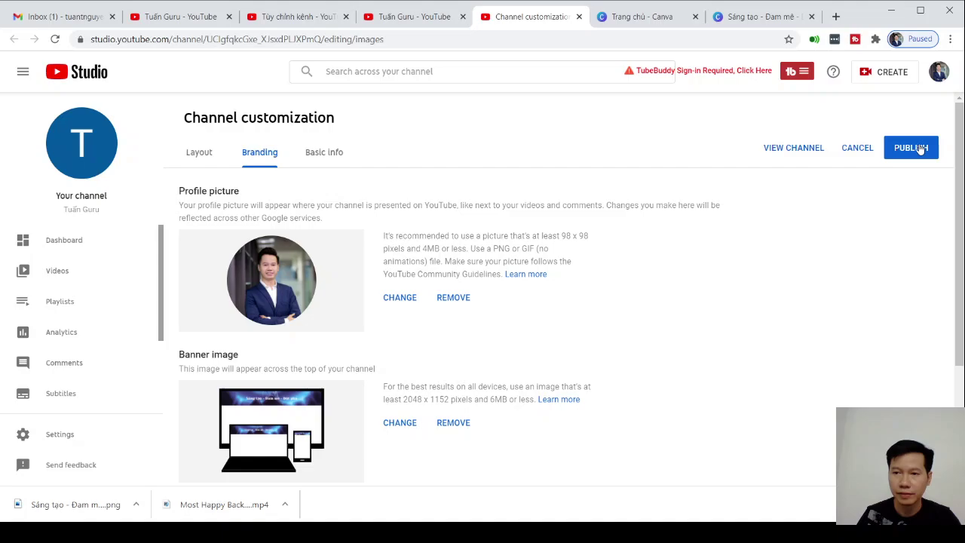
pyautogui.click(910, 148)
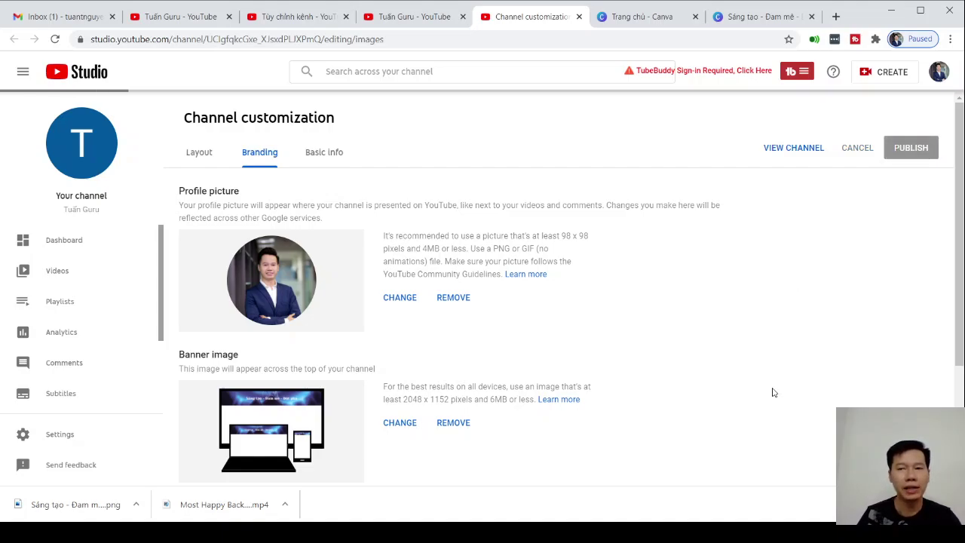
pyautogui.scroll(-2, 772, 377)
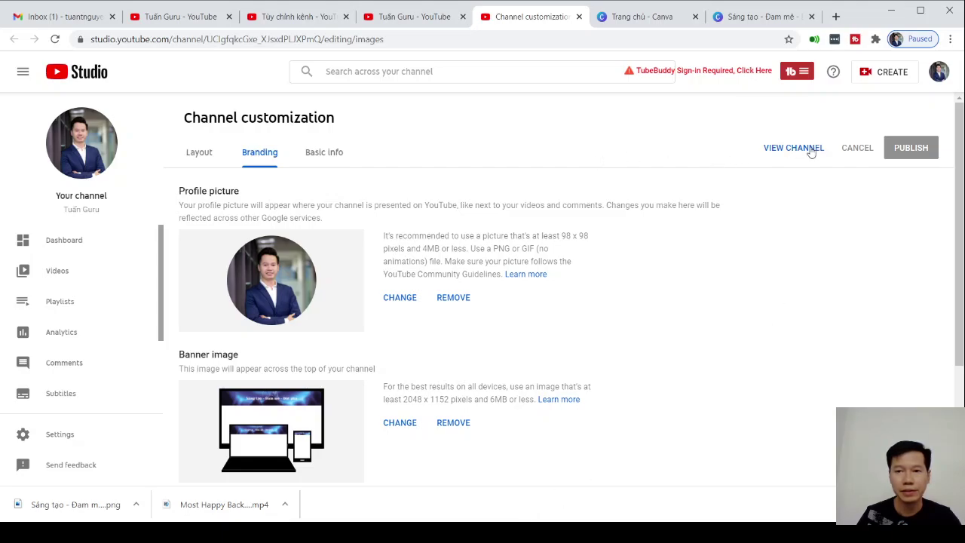
# View the published channel page, examining its banner, profile picture and home section.
pyautogui.click(811, 152)
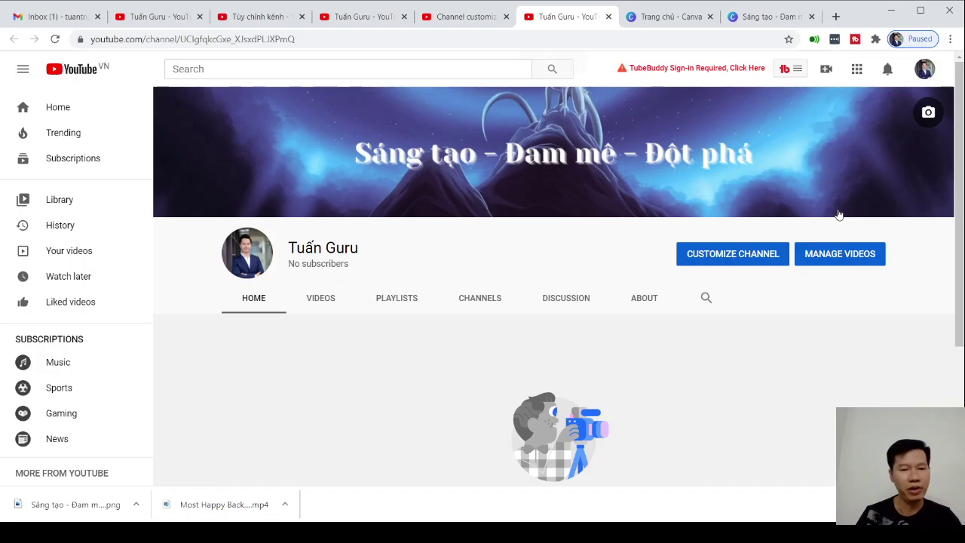
pyautogui.scroll(-3, 844, 226)
pyautogui.scroll(2, 872, 366)
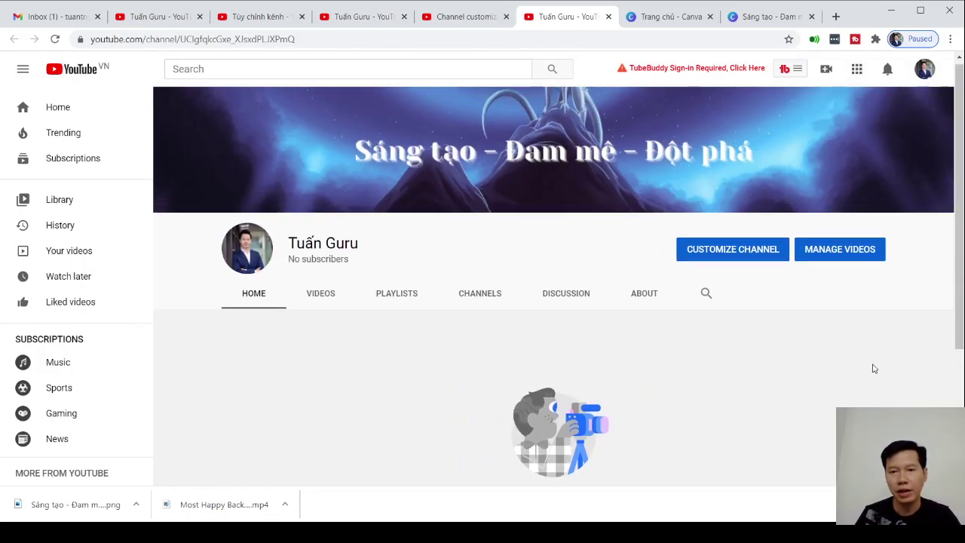
pyautogui.scroll(-2, 873, 367)
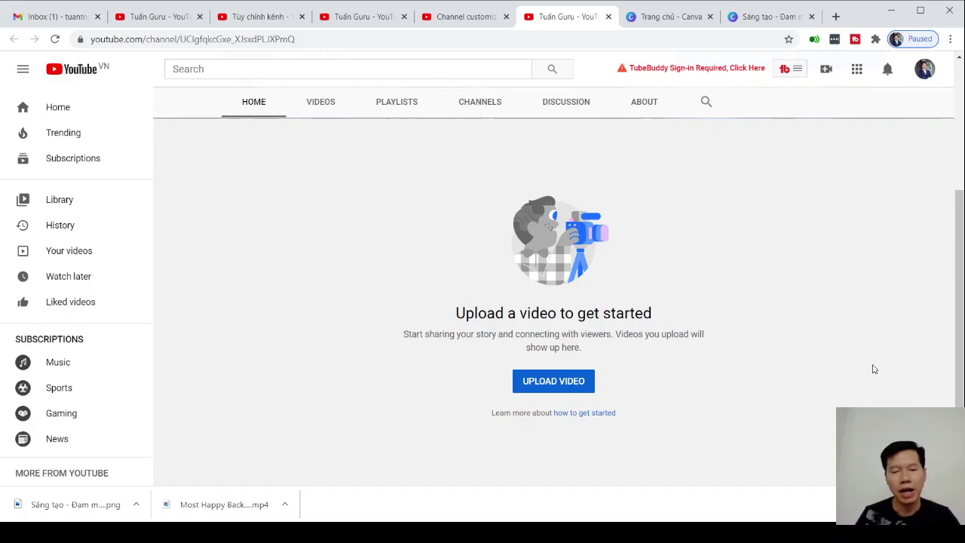
pyautogui.scroll(2, 874, 368)
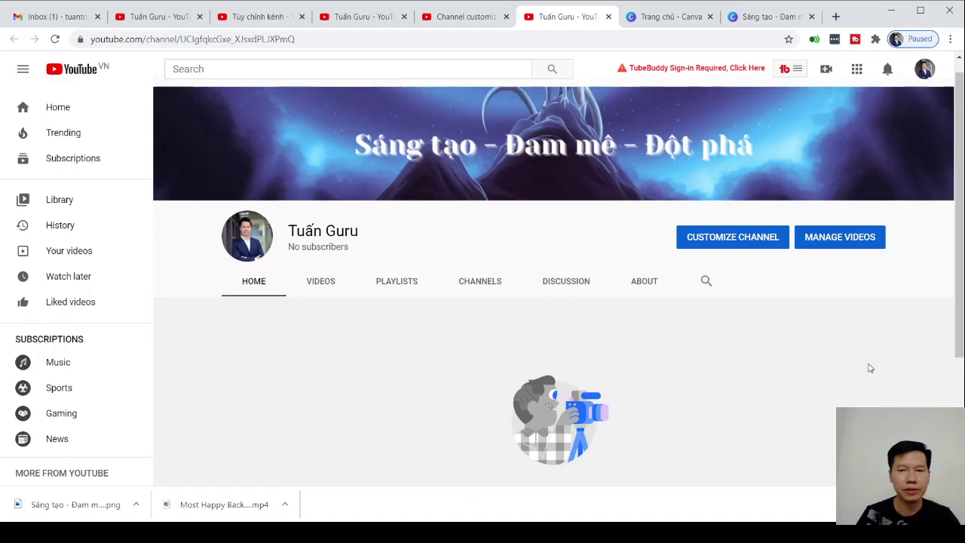
pyautogui.scroll(-2, 871, 368)
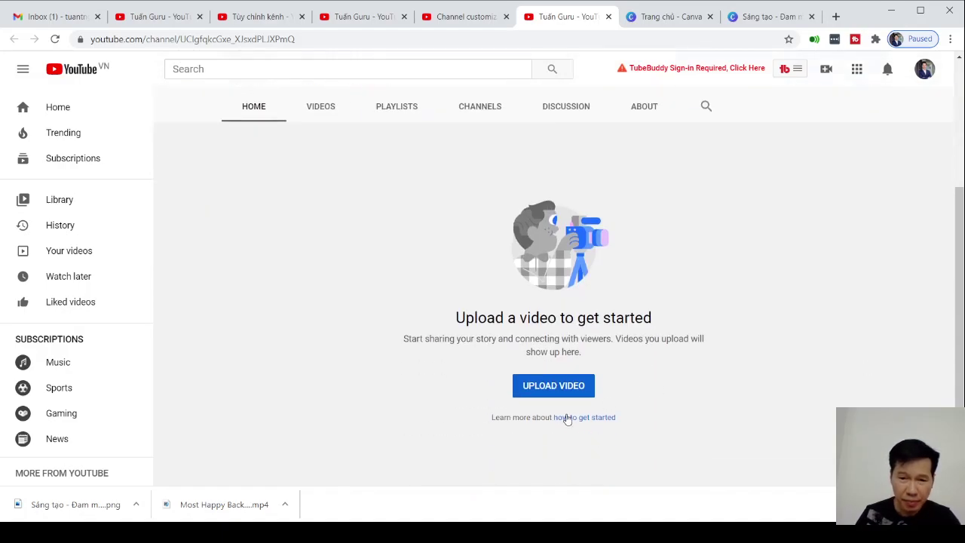
pyautogui.click(535, 386)
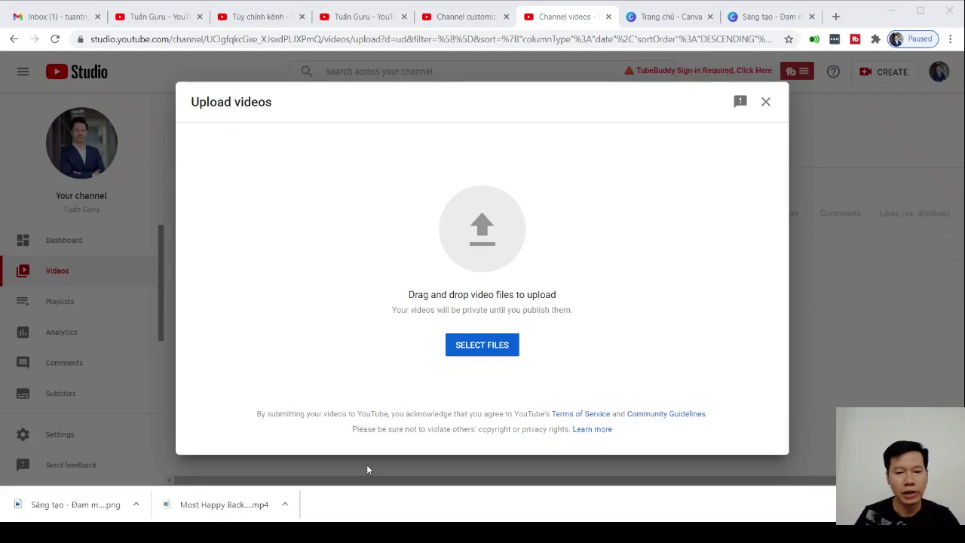
pyautogui.moveTo(365, 470); pyautogui.dragTo(515, 193)
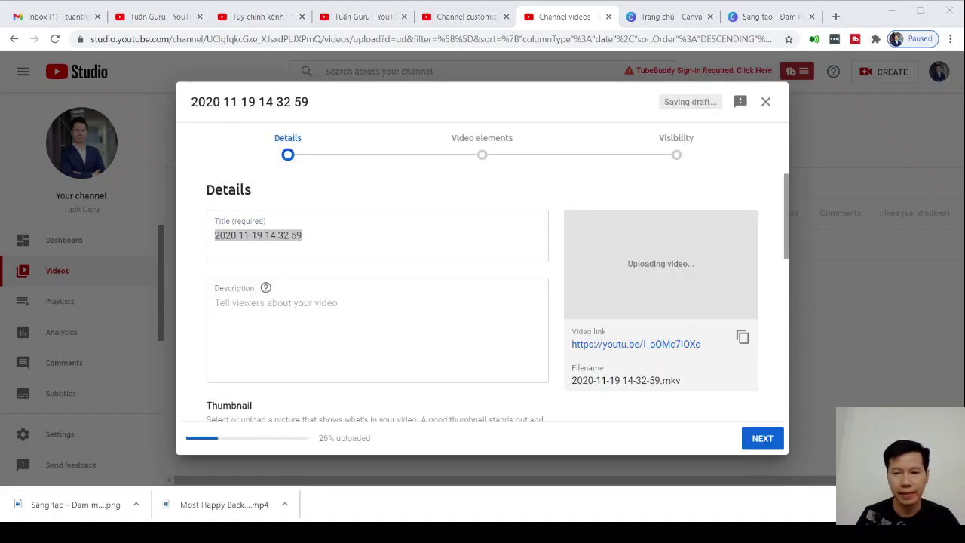
pyautogui.click(835, 327)
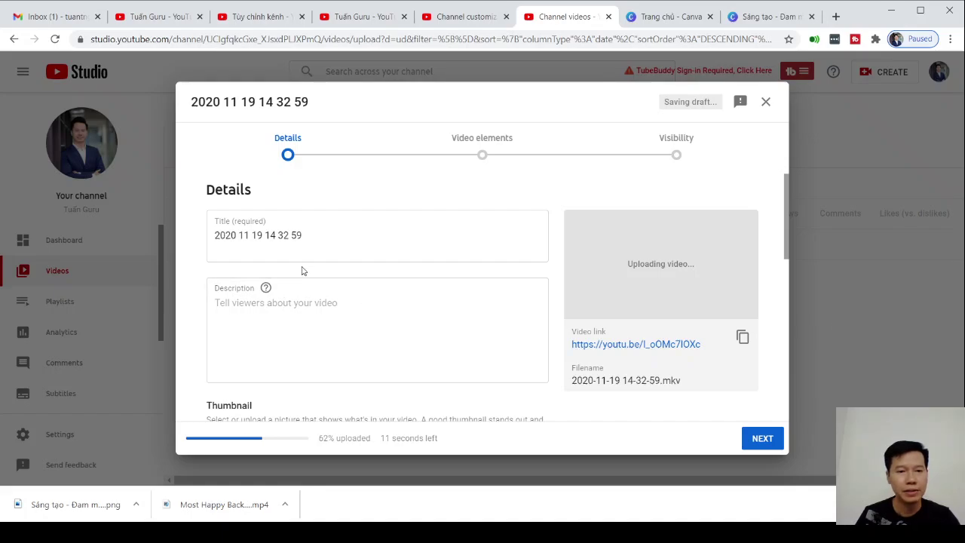
# Set the video title to "Hướng dẫn làm Canva trên điện thoại - Dễ dàng trong 3 phút".
pyautogui.click(313, 234)
pyautogui.moveTo(347, 234); pyautogui.dragTo(152, 238)
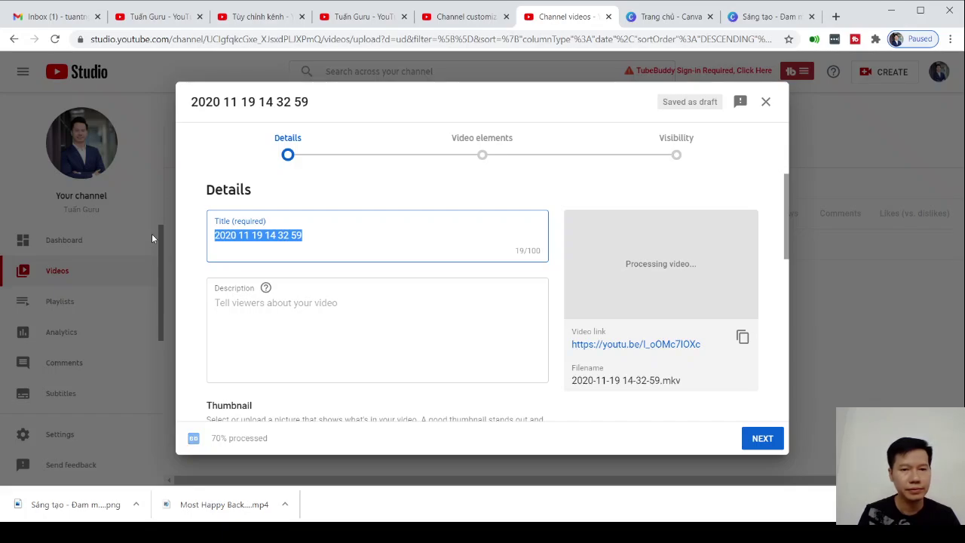
pyautogui.write('Cách')
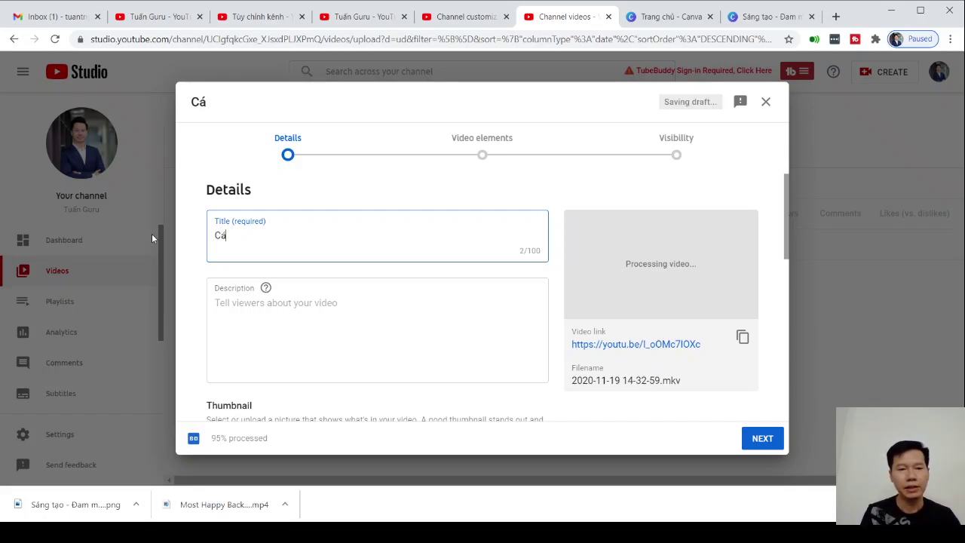
pyautogui.press('BackSpace')
pyautogui.press('BackSpace')
pyautogui.press('BackSpace')
pyautogui.press('BackSpace')
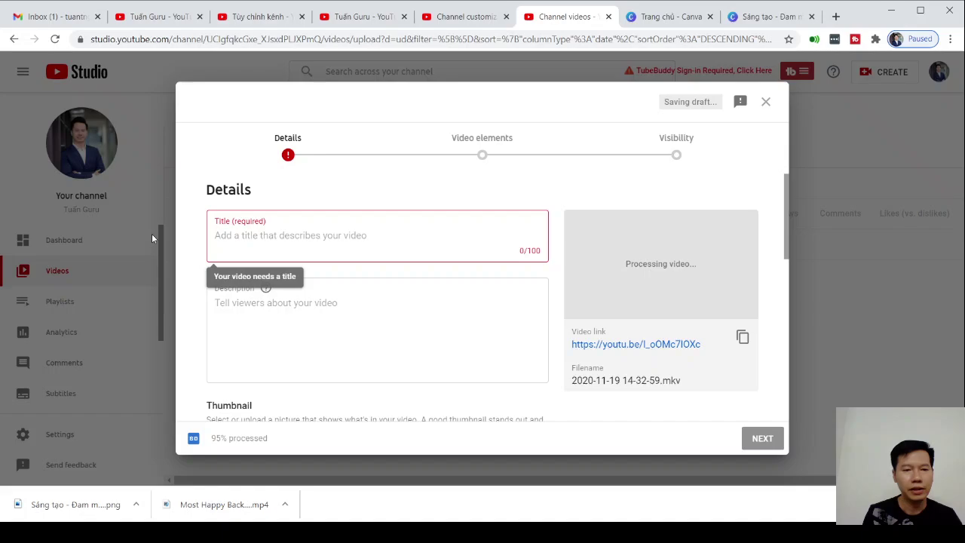
pyautogui.write('Hướng dẫ')
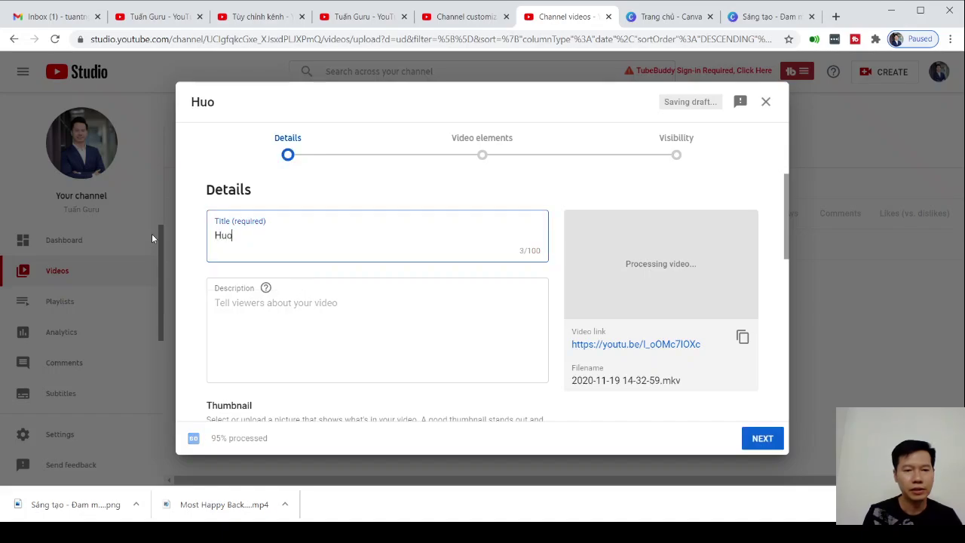
pyautogui.write('n làm Canva trên điệ')
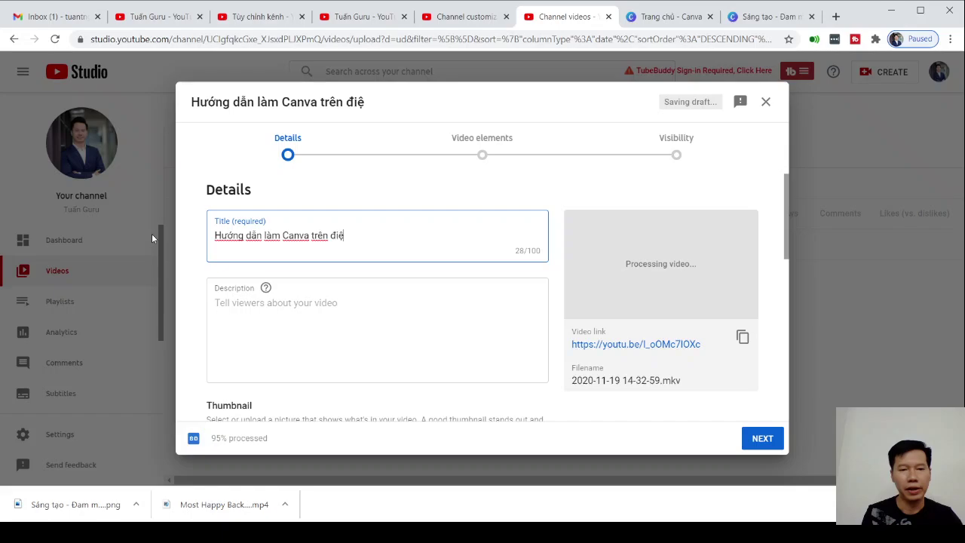
pyautogui.write('n tho')
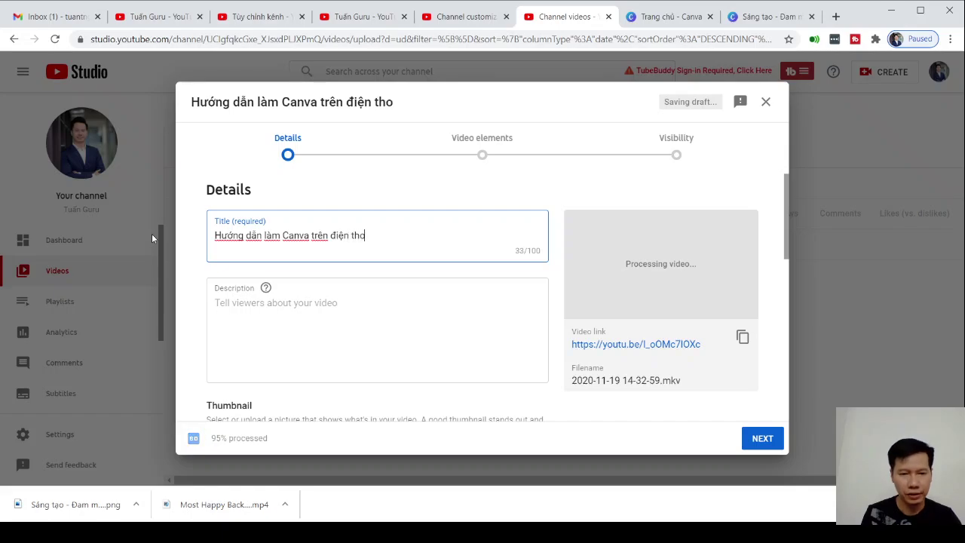
pyautogui.write('ại - ')
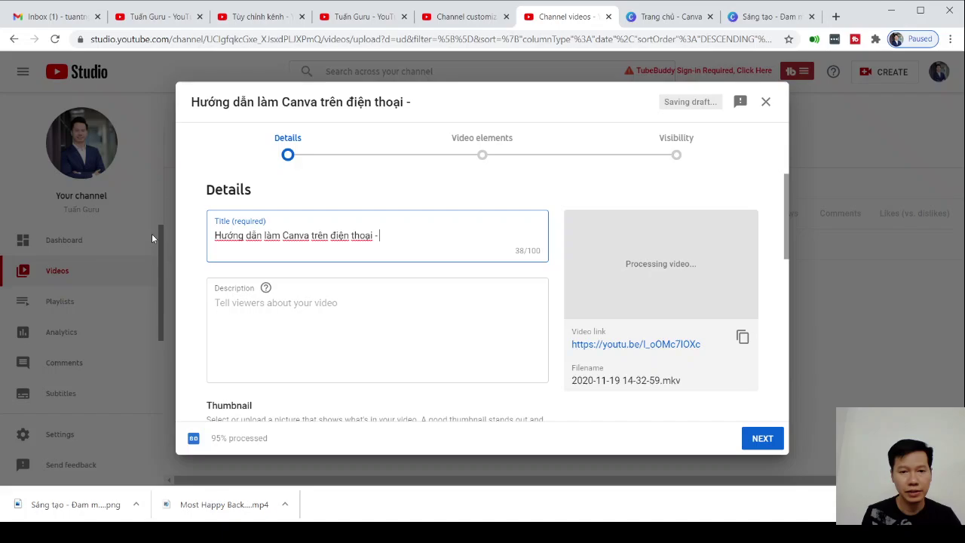
pyautogui.write('Dễ dàng ')
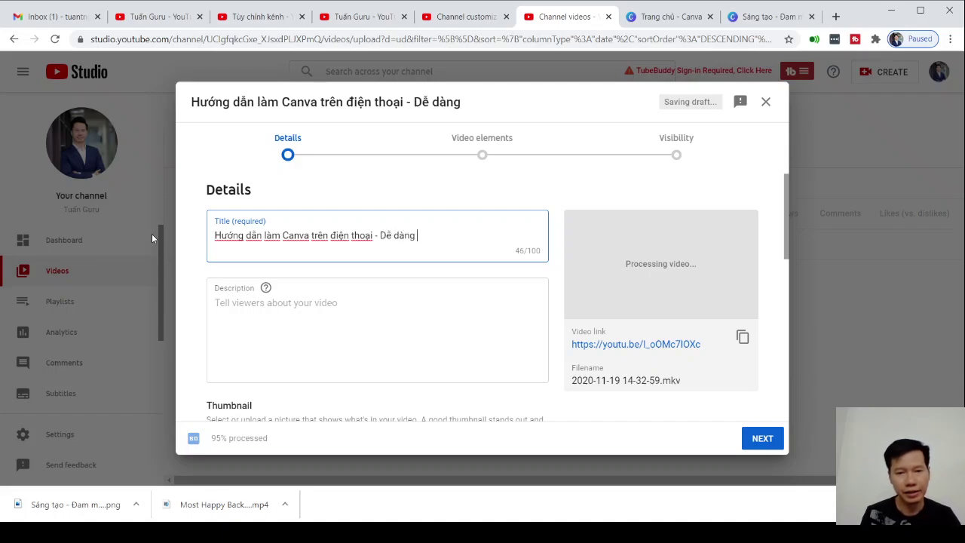
pyautogui.write('trong 3 phút')
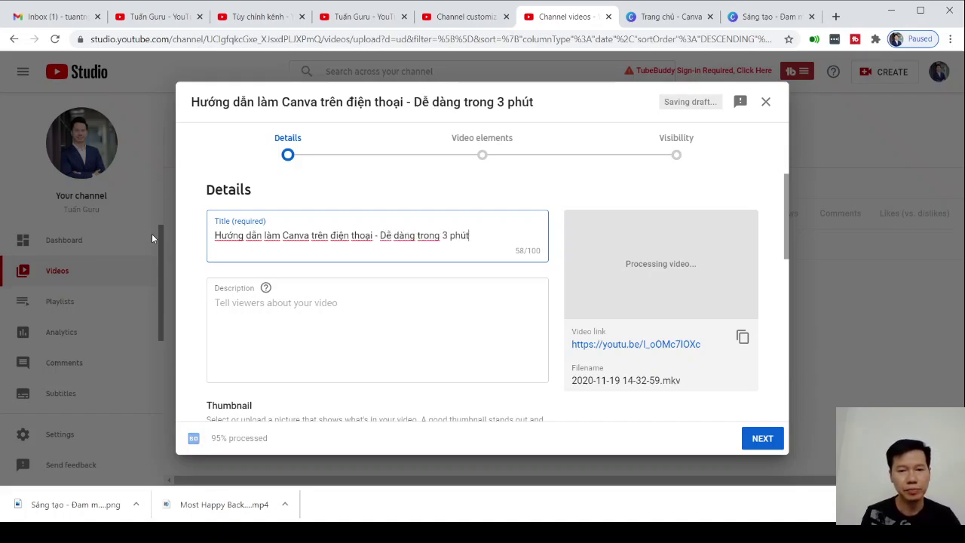
# Set the description to "Làm Canva trên điện thoại, tất cả những thủ thuật, thao tác để tạo bất kỳ một thiết kế trong 3-5 phút.".
pyautogui.click(239, 302)
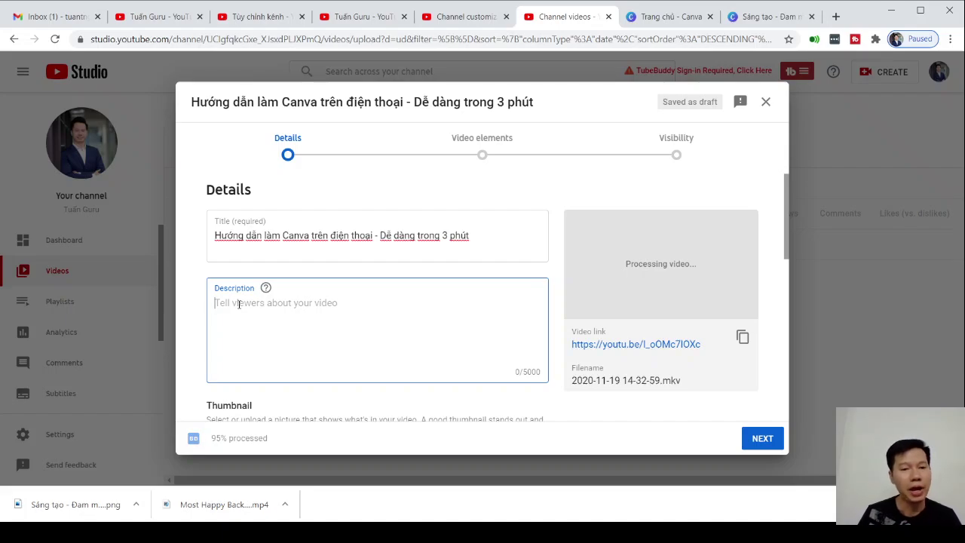
pyautogui.write('Làm gio')
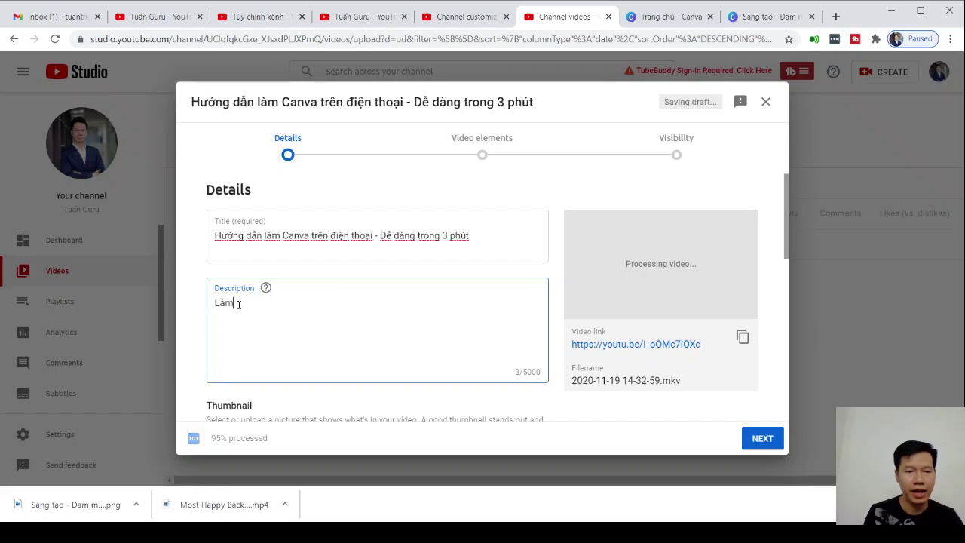
pyautogui.press('BackSpace')
pyautogui.press('BackSpace')
pyautogui.press('BackSpace')
pyautogui.write('Canva trên điện t')
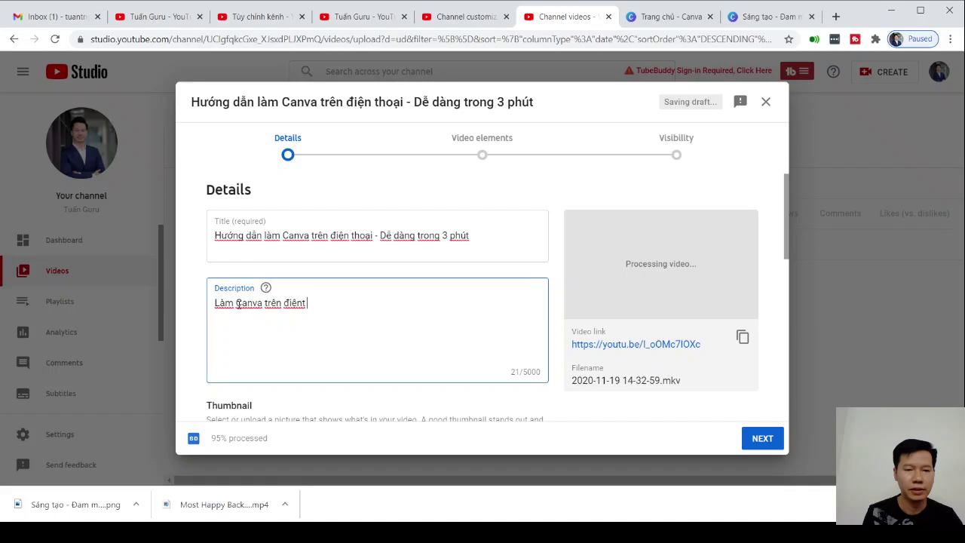
pyautogui.write('hoại')
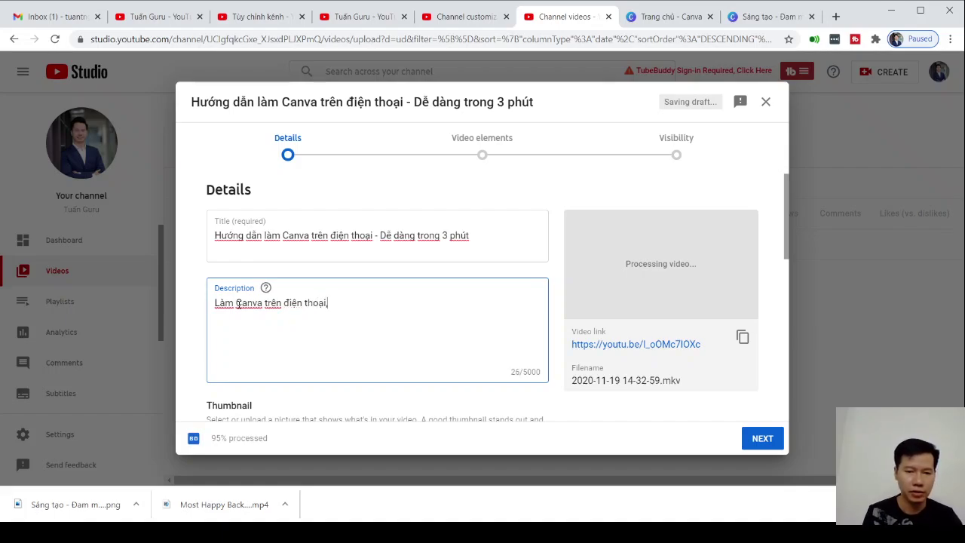
pyautogui.write(', tất cả những')
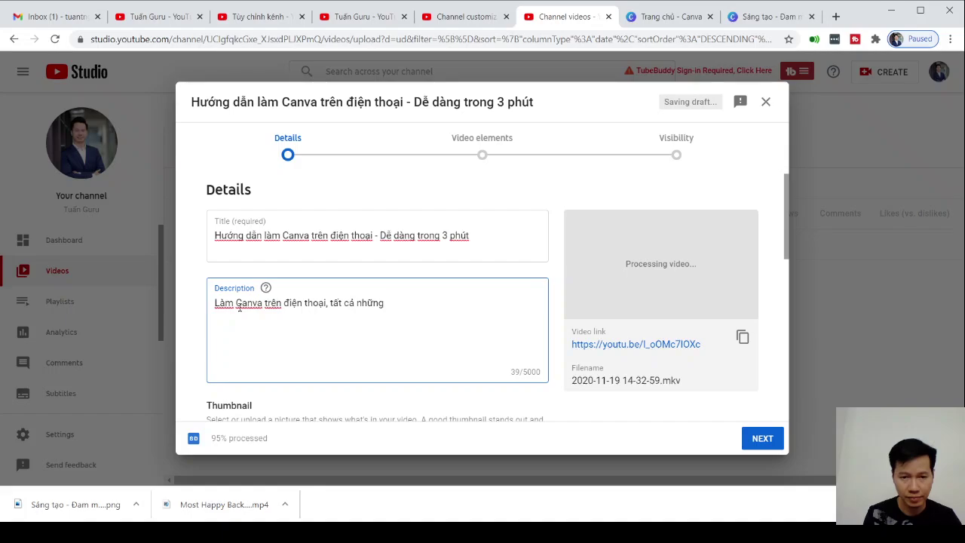
pyautogui.write(' thủ thuật, thao g')
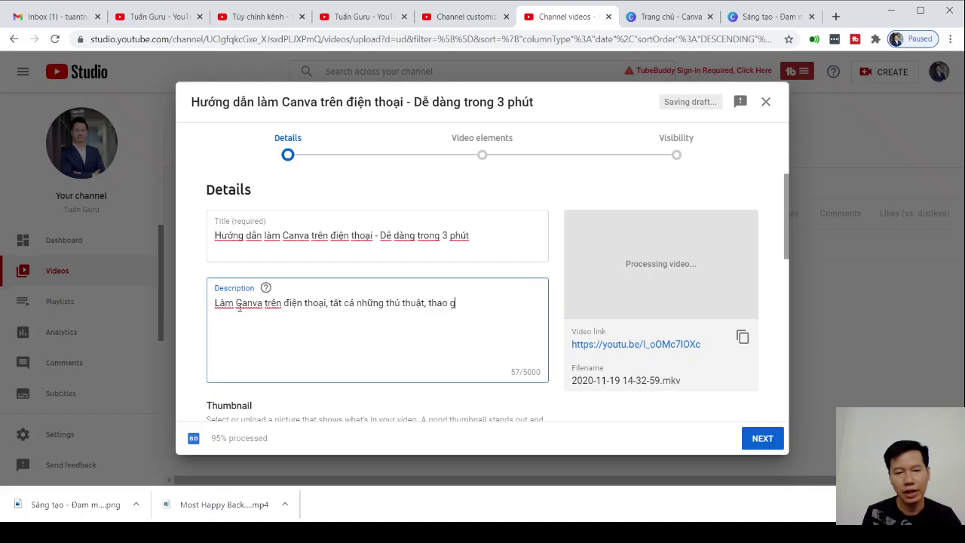
pyautogui.press('BackSpace')
pyautogui.write('tác để ta')
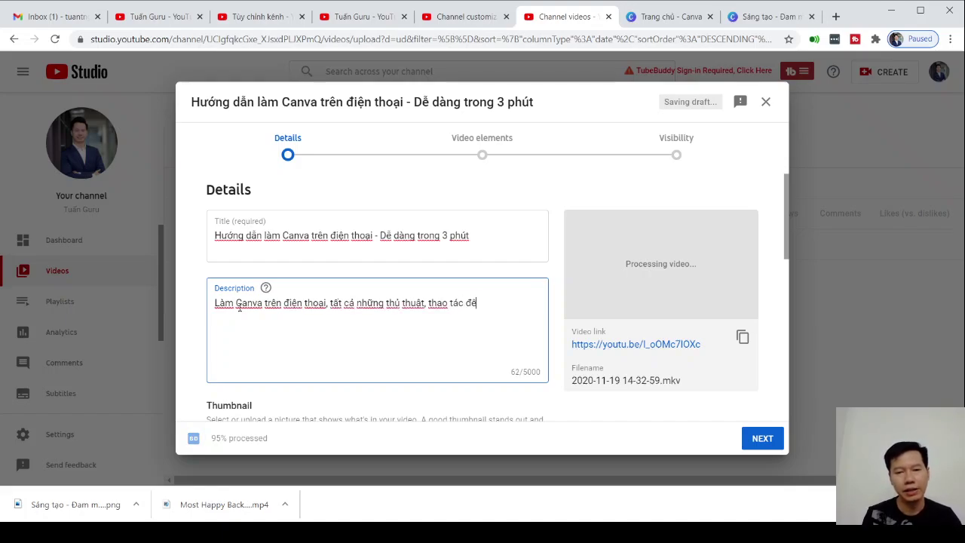
pyautogui.press('BackSpace')
pyautogui.write('ạo bất kỳ một thiết kế trong ')
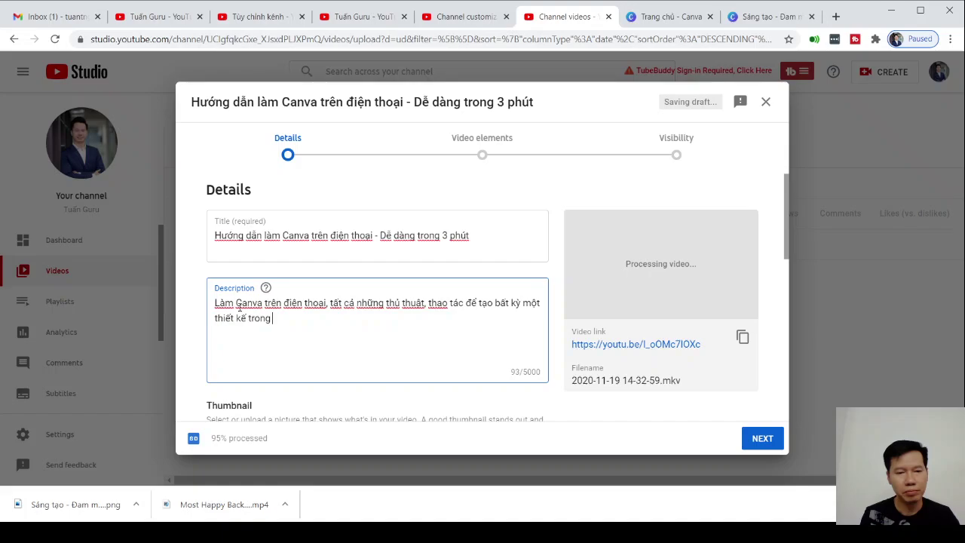
pyautogui.write('3-5 phút')
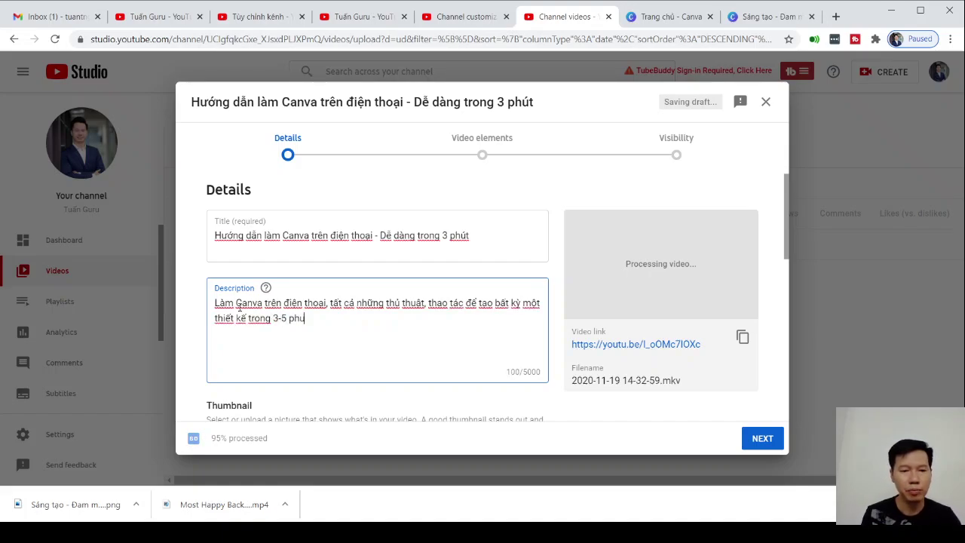
pyautogui.write('.')
# Check the upload's thumbnail section and open youtube.com in the older channel customization tab to examine the home page's video thumbnails.
pyautogui.scroll(-2, 551, 332)
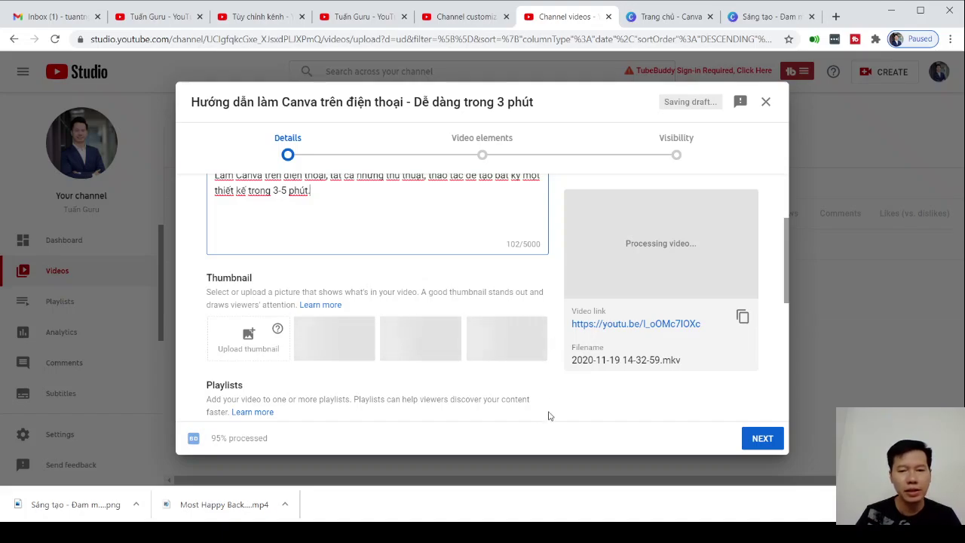
pyautogui.scroll(-2, 572, 385)
pyautogui.scroll(2, 572, 384)
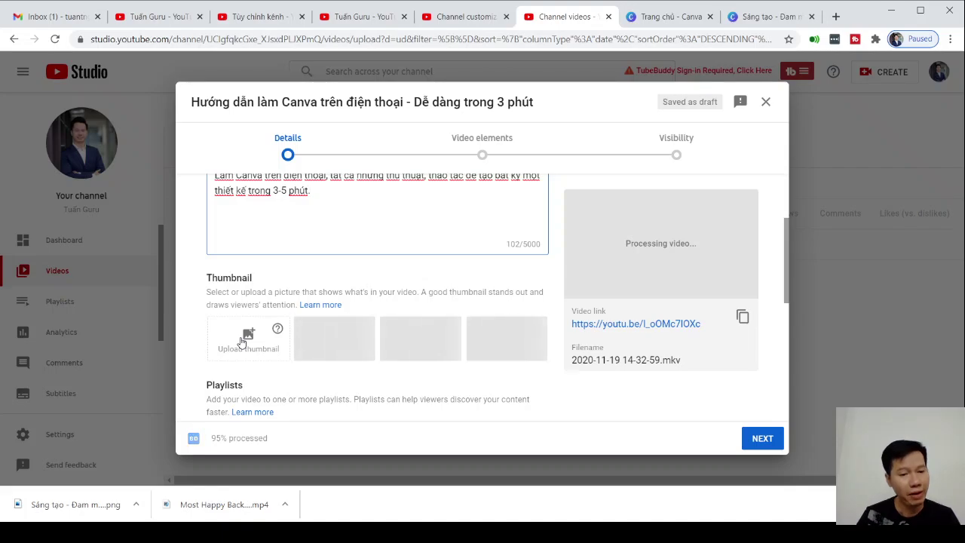
pyautogui.click(448, 18)
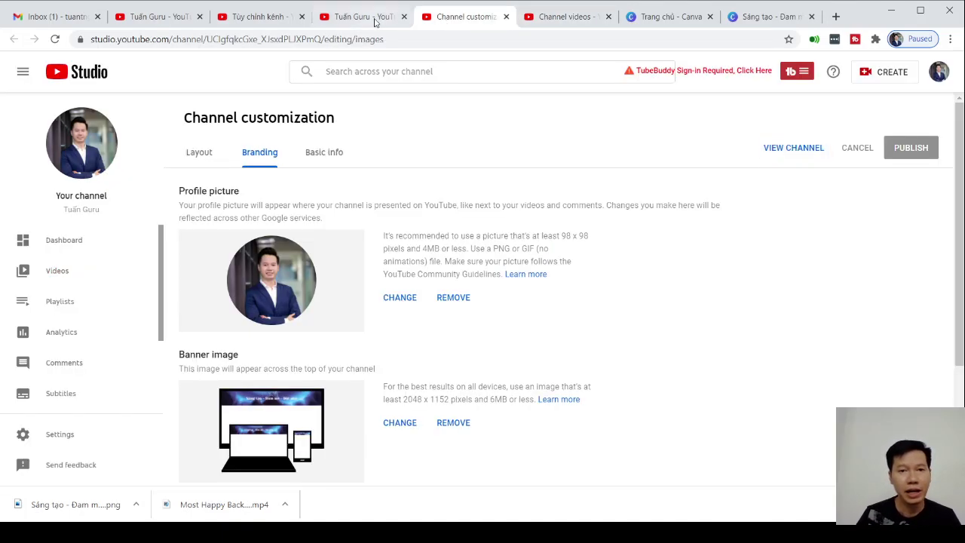
pyautogui.click(377, 18)
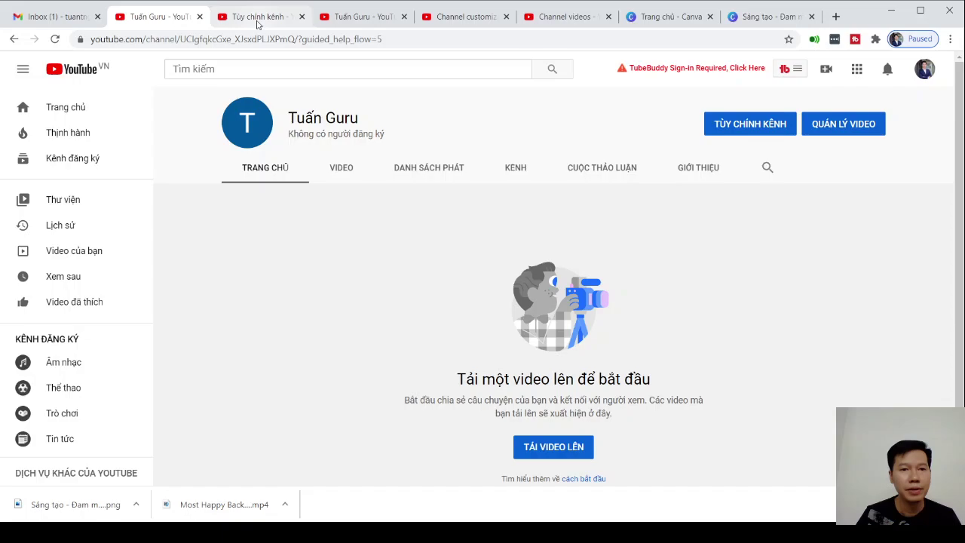
pyautogui.click(257, 22)
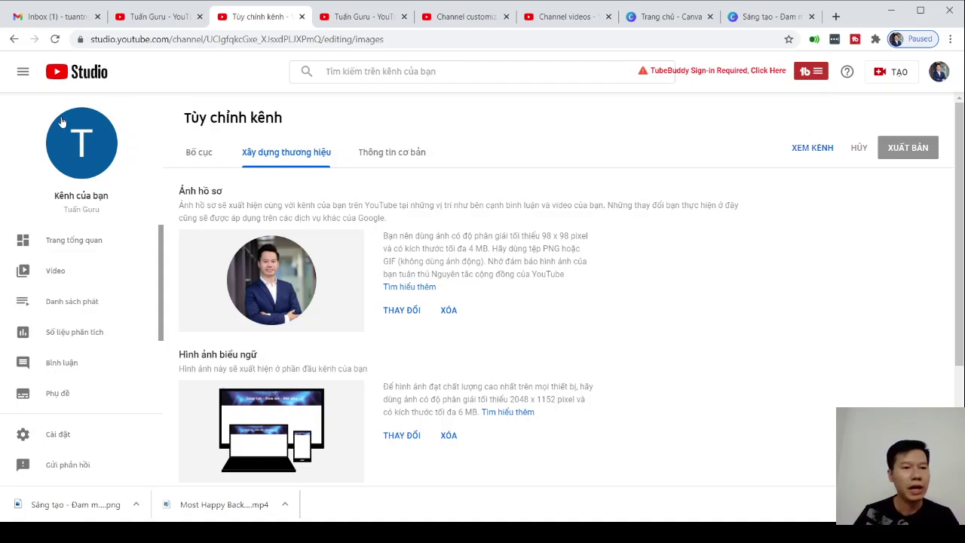
pyautogui.click(281, 42)
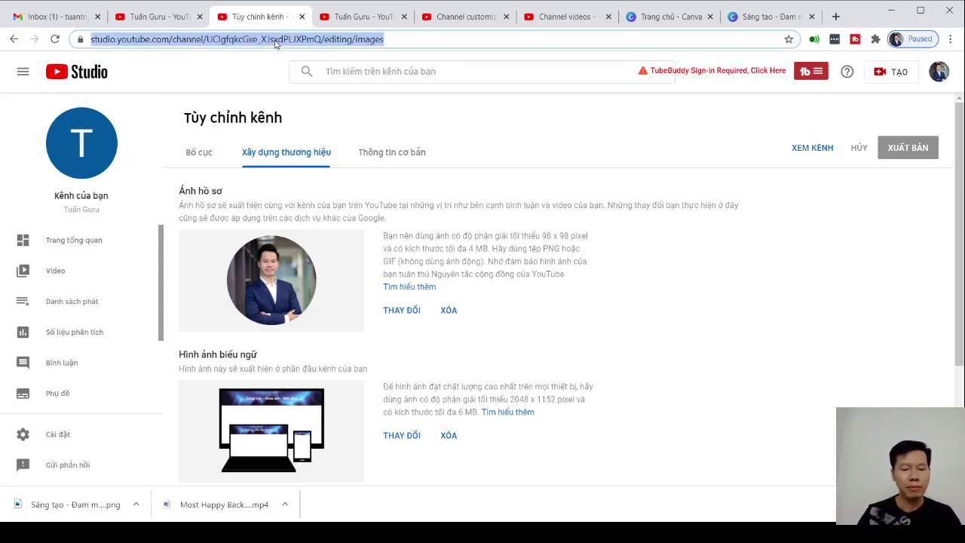
pyautogui.write('youtube.com')
pyautogui.press('Return')
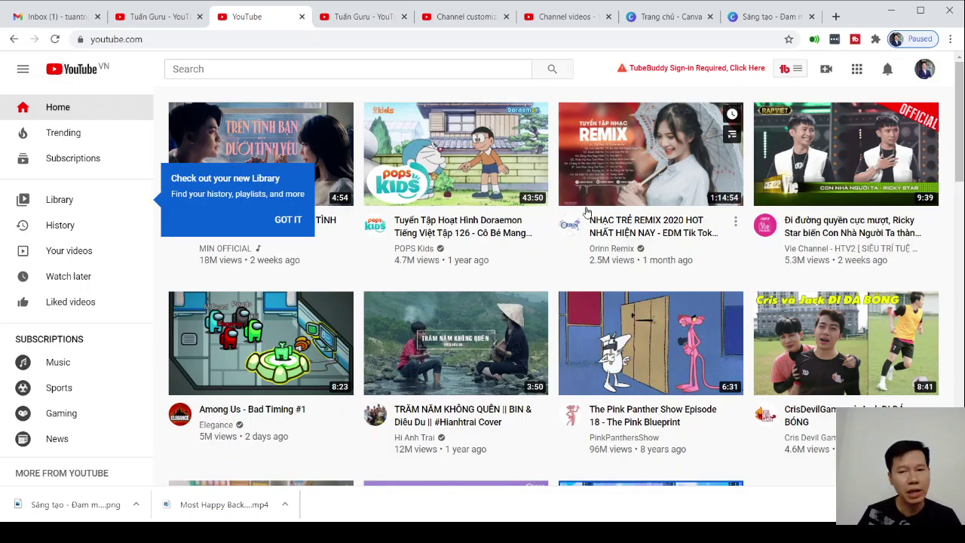
pyautogui.scroll(-2, 586, 214)
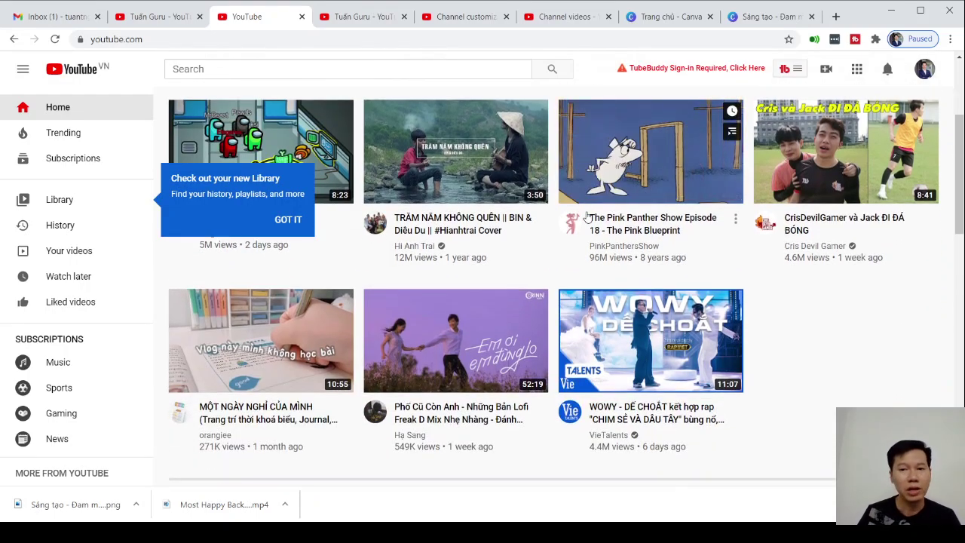
pyautogui.scroll(2, 586, 217)
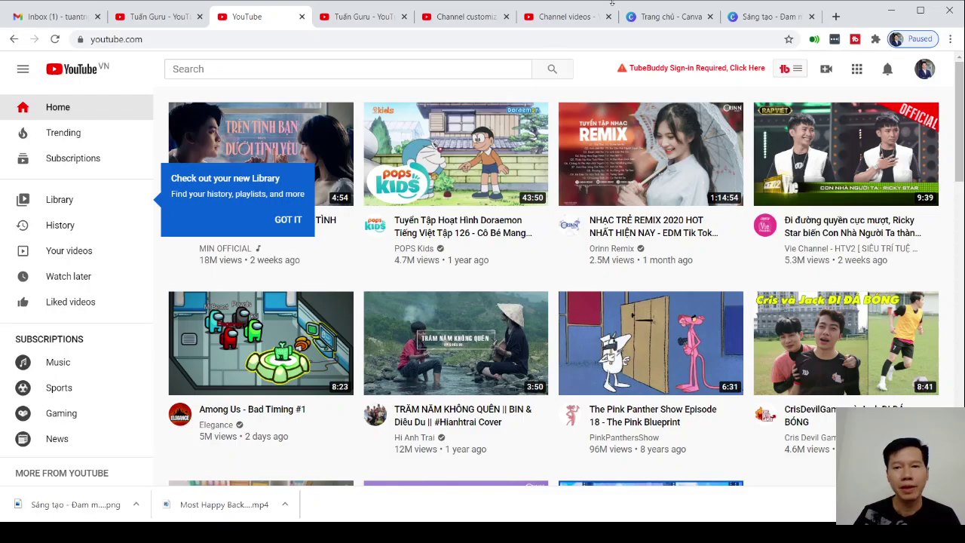
# Switch to Canva's home page and create a new custom-size design of 2120 x 1192 px.
pyautogui.click(706, 25)
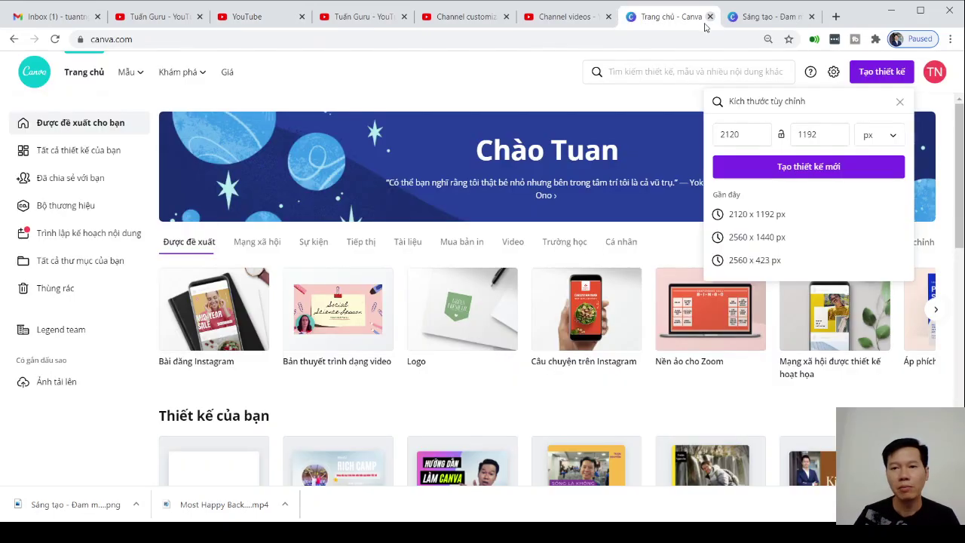
pyautogui.click(756, 19)
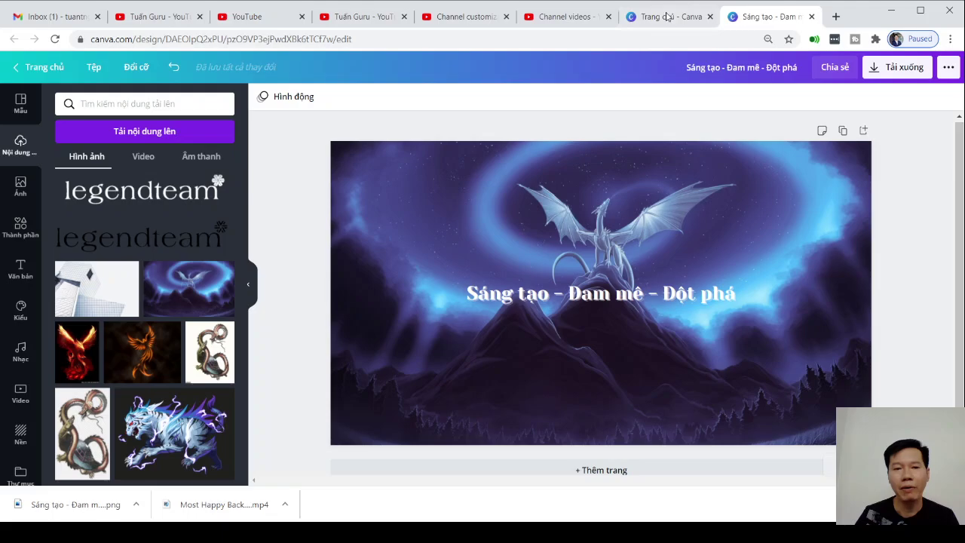
pyautogui.click(666, 17)
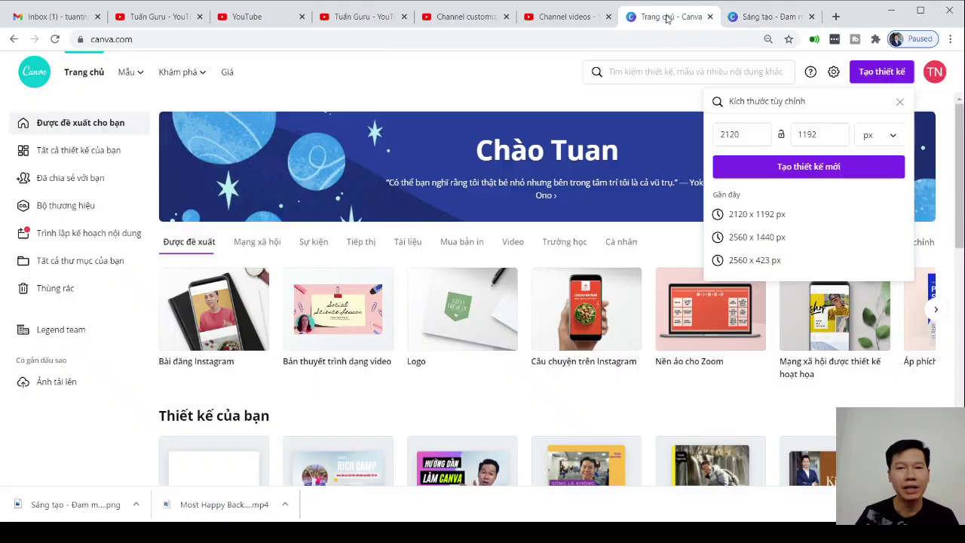
pyautogui.click(808, 166)
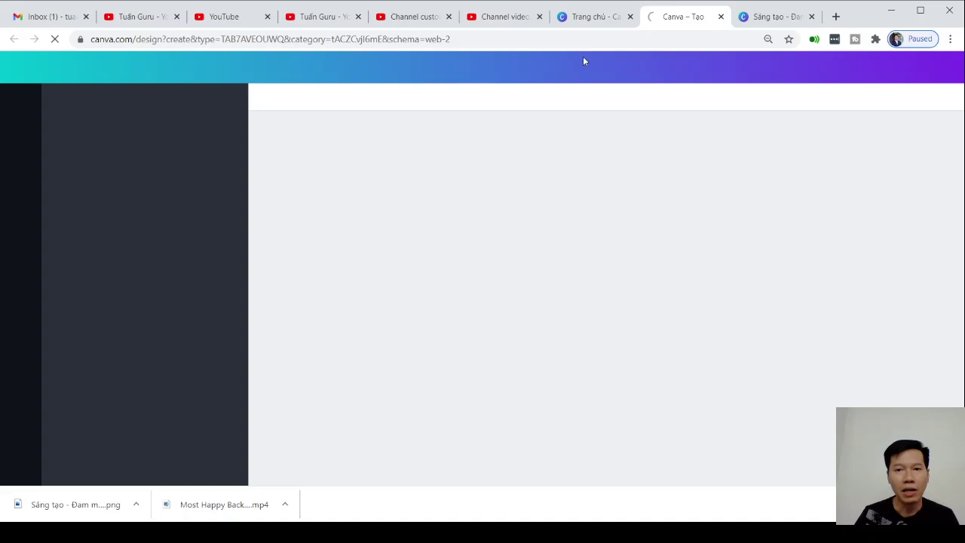
# Open the "Biceps and Triceps" YouTube thumbnail template from Canva's home page and replace its photo with the uploaded portrait in a navy suit.
pyautogui.click(593, 18)
pyautogui.scroll(-3, 272, 287)
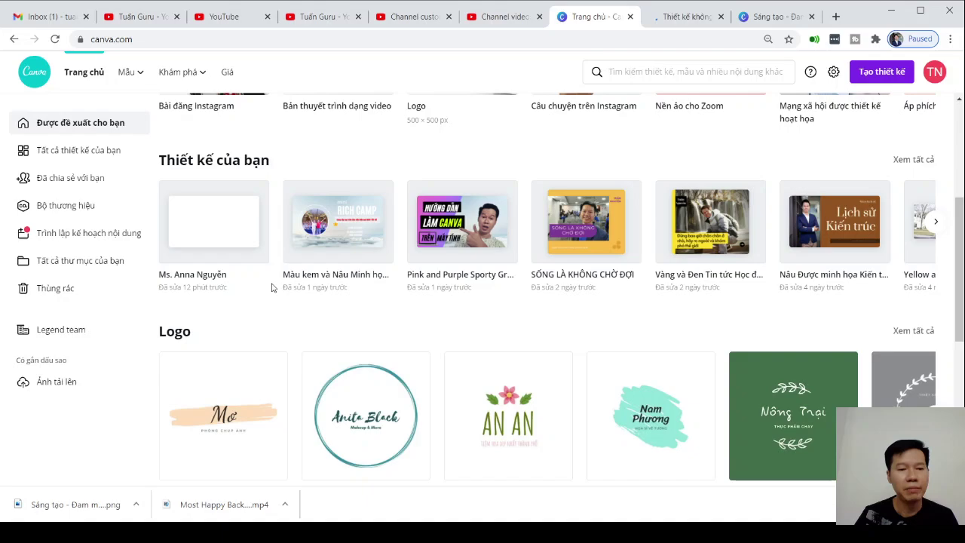
pyautogui.scroll(-3, 274, 287)
pyautogui.scroll(-2, 276, 285)
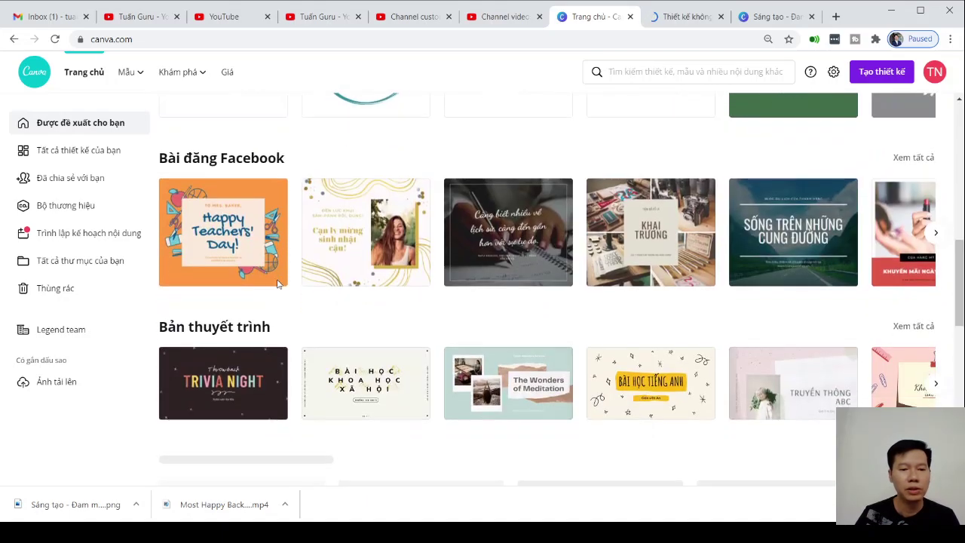
pyautogui.scroll(-2, 277, 283)
pyautogui.scroll(-2, 278, 284)
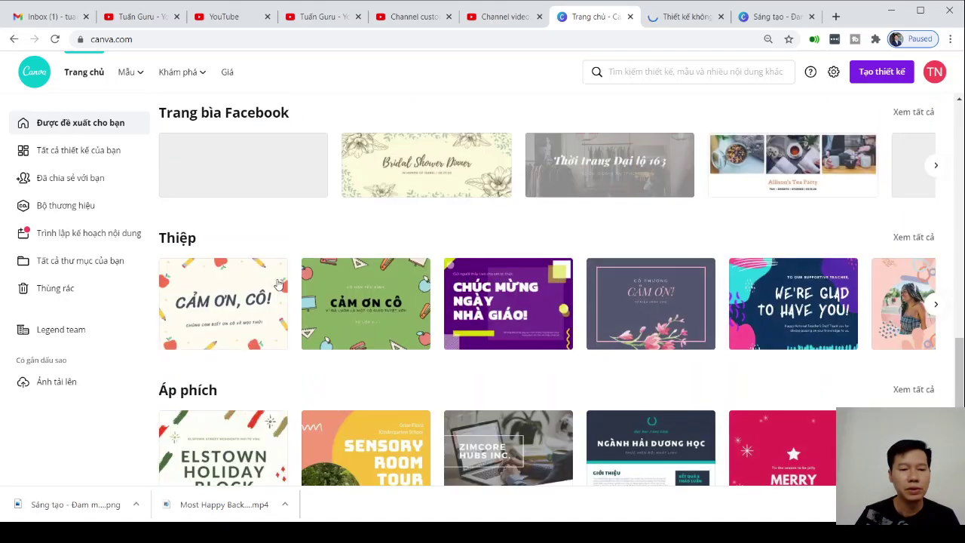
pyautogui.scroll(-5, 278, 283)
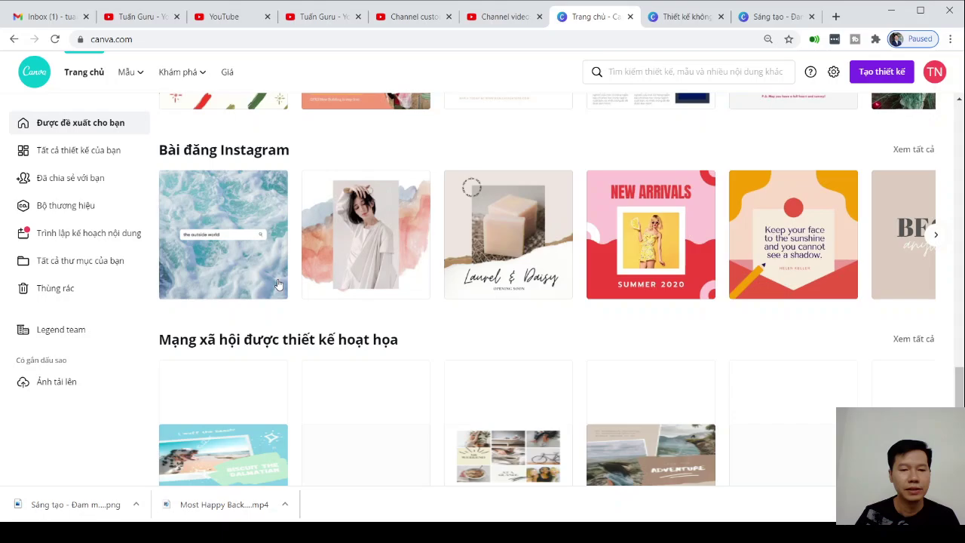
pyautogui.scroll(-3, 279, 284)
pyautogui.scroll(-2, 279, 283)
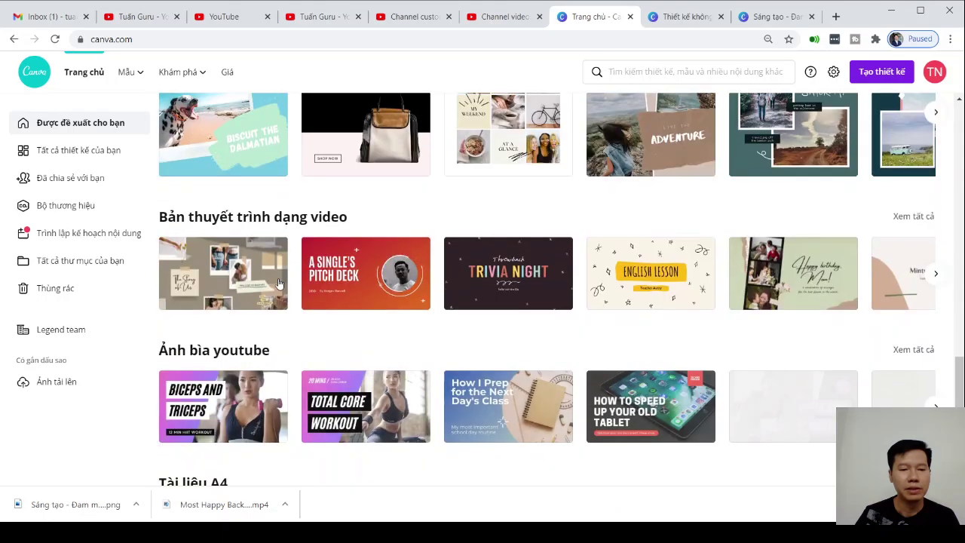
pyautogui.click(245, 406)
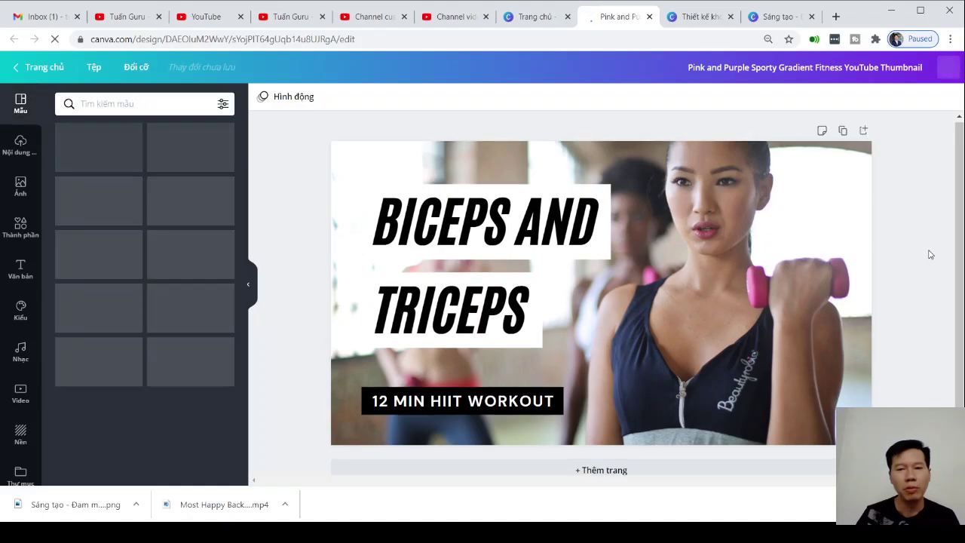
pyautogui.click(29, 151)
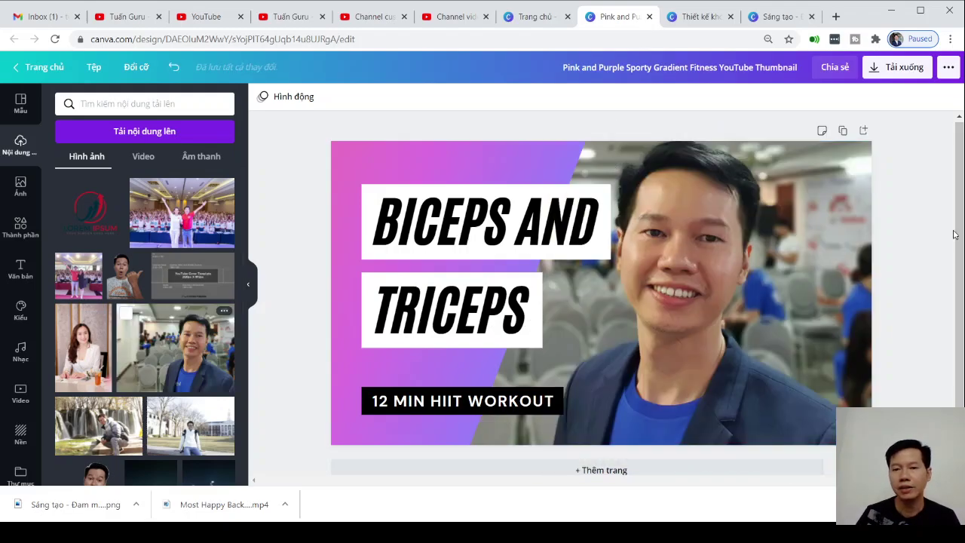
# Replace the "BICEPS AND" headline with "HƯỚNG DẪN" and set its font size to 64.
pyautogui.doubleClick(486, 223)
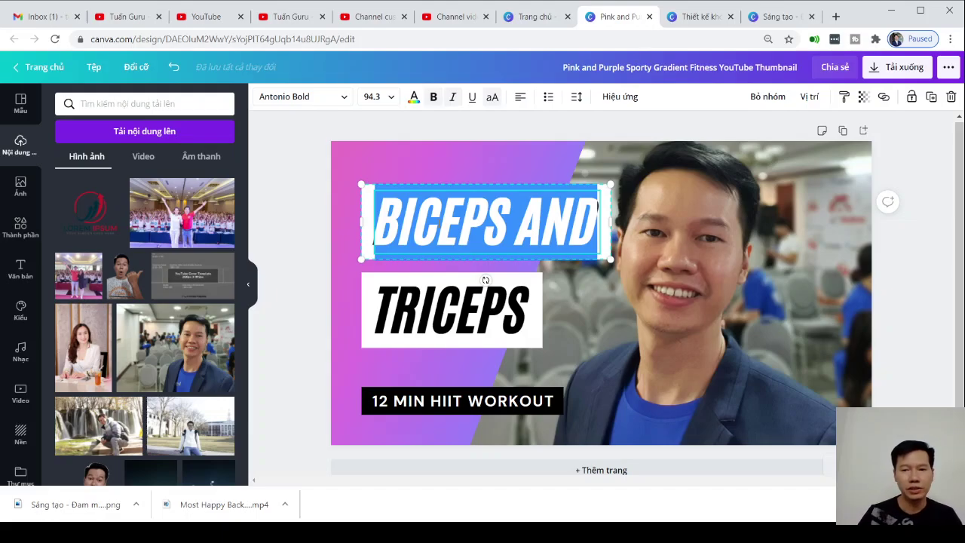
pyautogui.write('HUỚ')
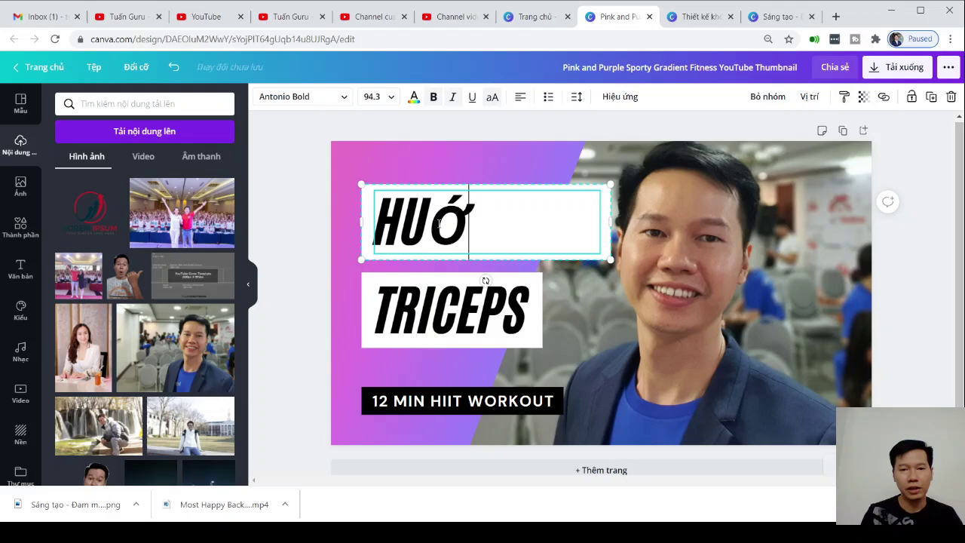
pyautogui.write('NG DẪN')
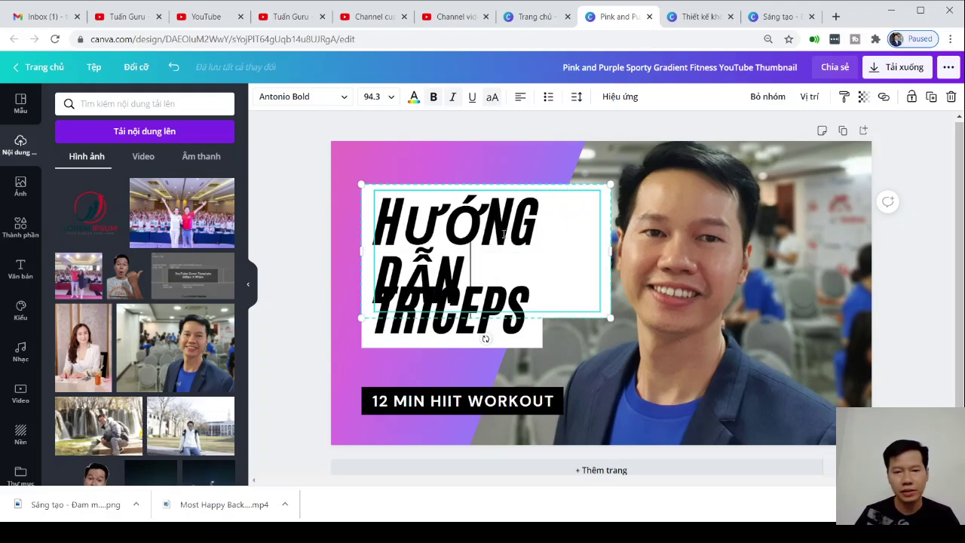
pyautogui.click(391, 96)
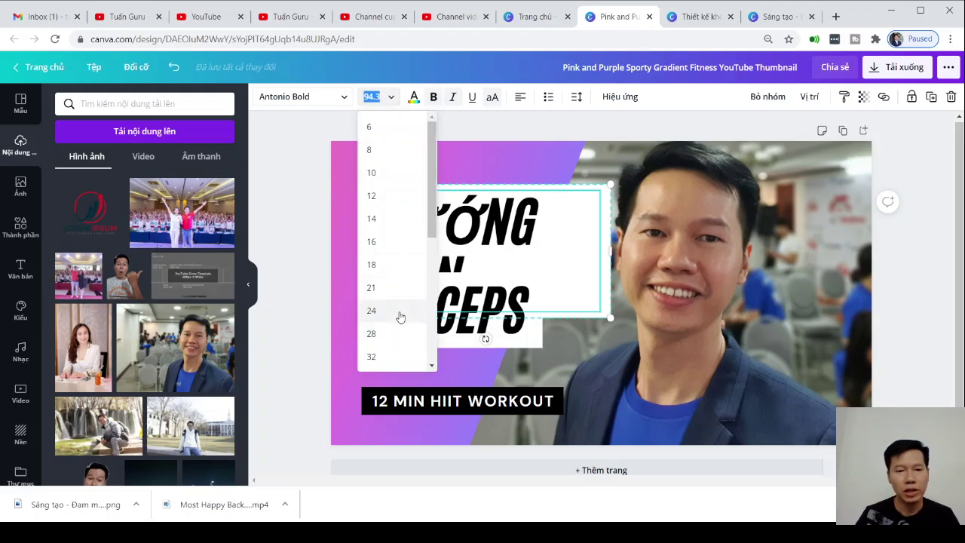
pyautogui.scroll(-3, 392, 309)
pyautogui.press('Escape')
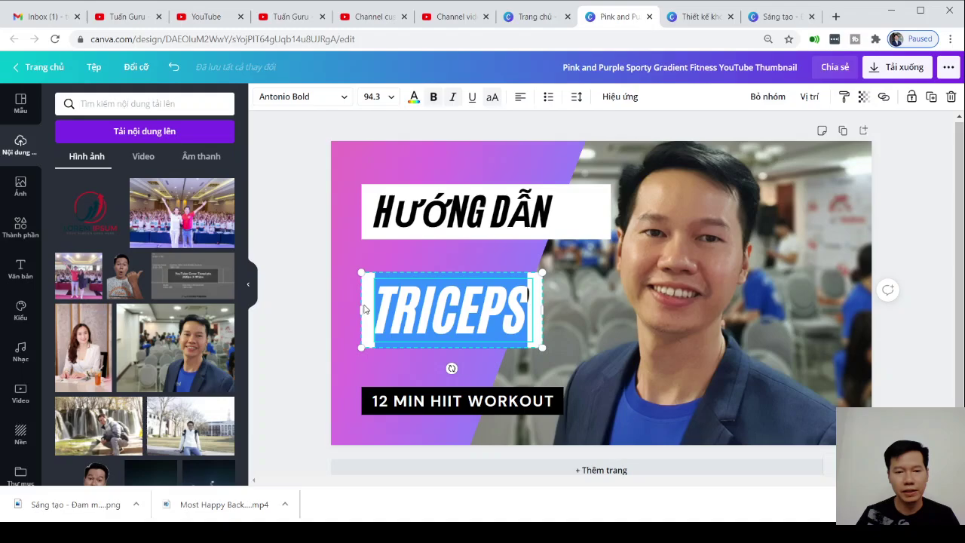
# Replace "TRICEPS" with "CANVA" and the black caption below it with "TRÊN ĐIỆN THOẠI".
pyautogui.write('CANVA')
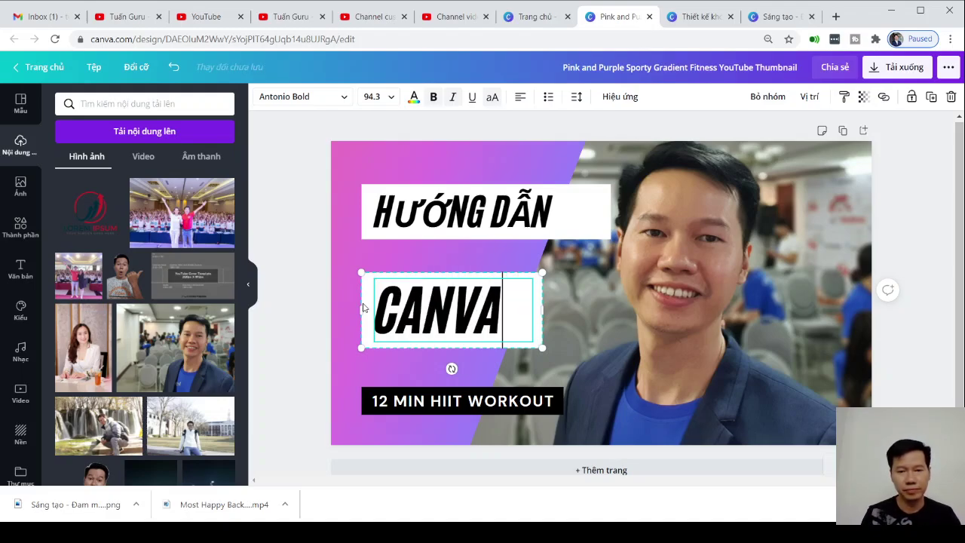
pyautogui.click(442, 401)
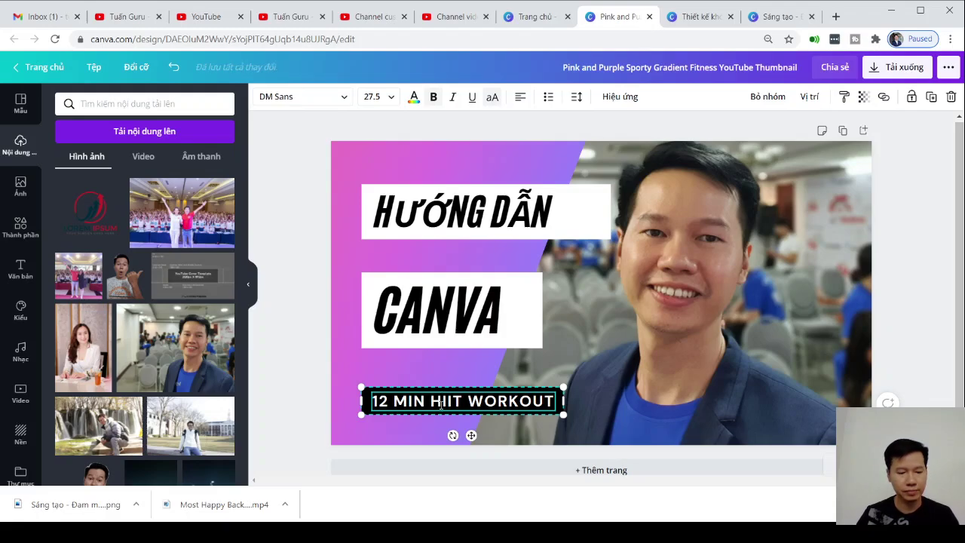
pyautogui.hotkey('ctrl', 'a')
pyautogui.write('TRÊN ĐIỆN THOẠI')
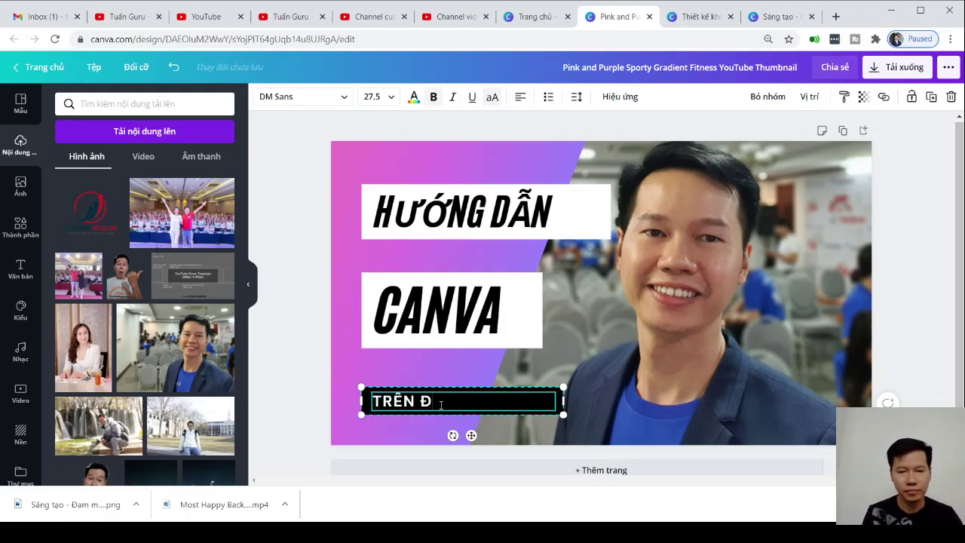
# Change the "HƯỚNG DẪN" headline to the Anton font at size 72.
pyautogui.click(388, 203)
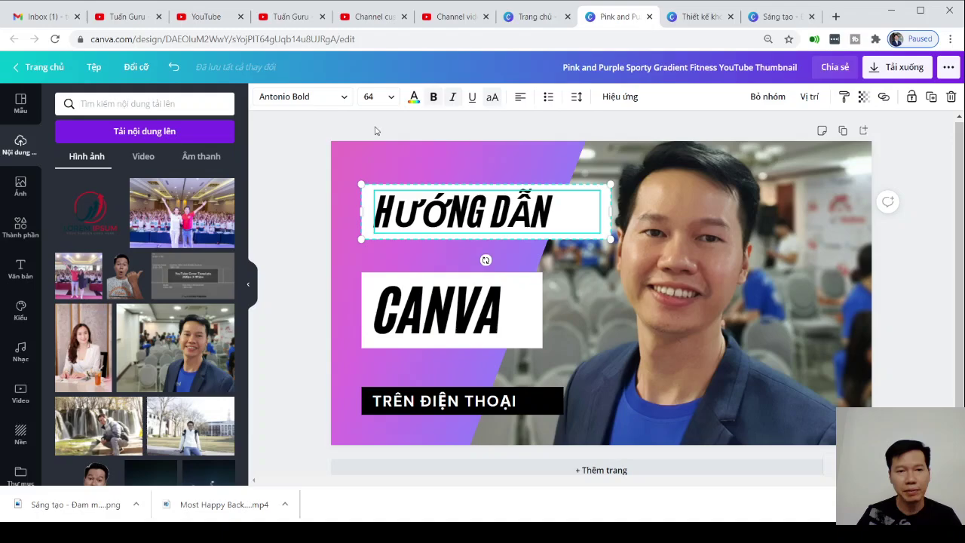
pyautogui.click(308, 106)
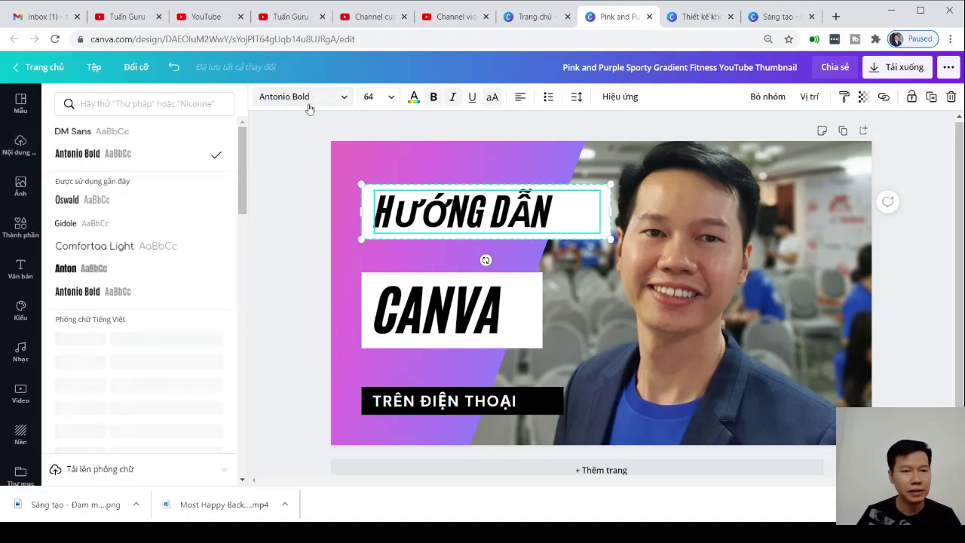
pyautogui.click(79, 269)
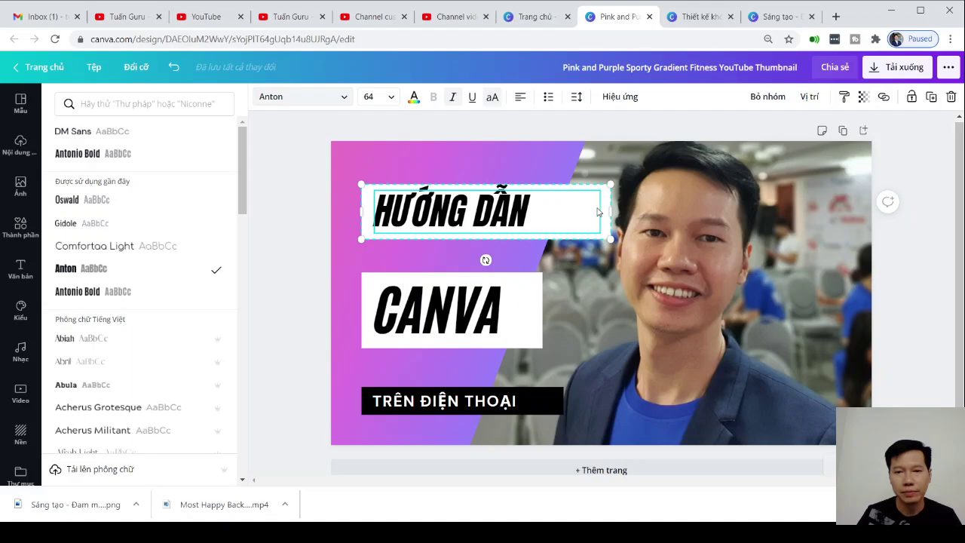
pyautogui.click(385, 103)
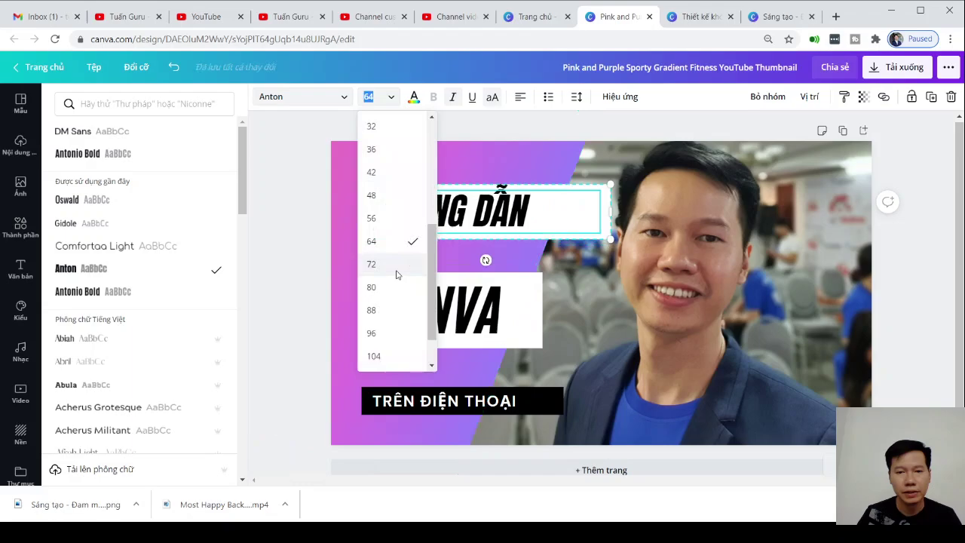
pyautogui.click(397, 271)
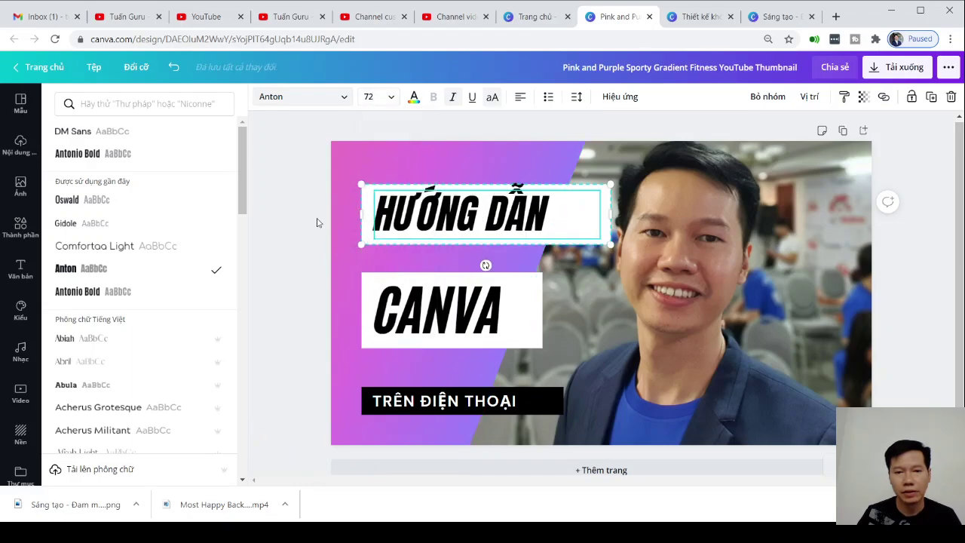
# Shift the "HƯỚNG DẪN" headline slightly and narrow its white box to fit the text more closely.
pyautogui.moveTo(448, 217)
pyautogui.mouseDown()
pyautogui.moveTo(465, 220)
pyautogui.moveTo(452, 214)
pyautogui.mouseUp()
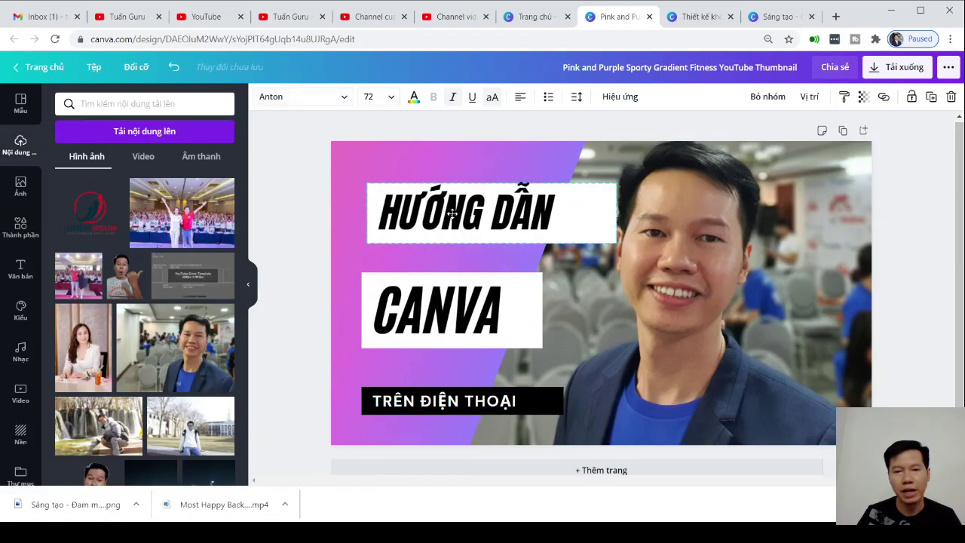
pyautogui.moveTo(616, 213); pyautogui.dragTo(577, 214)
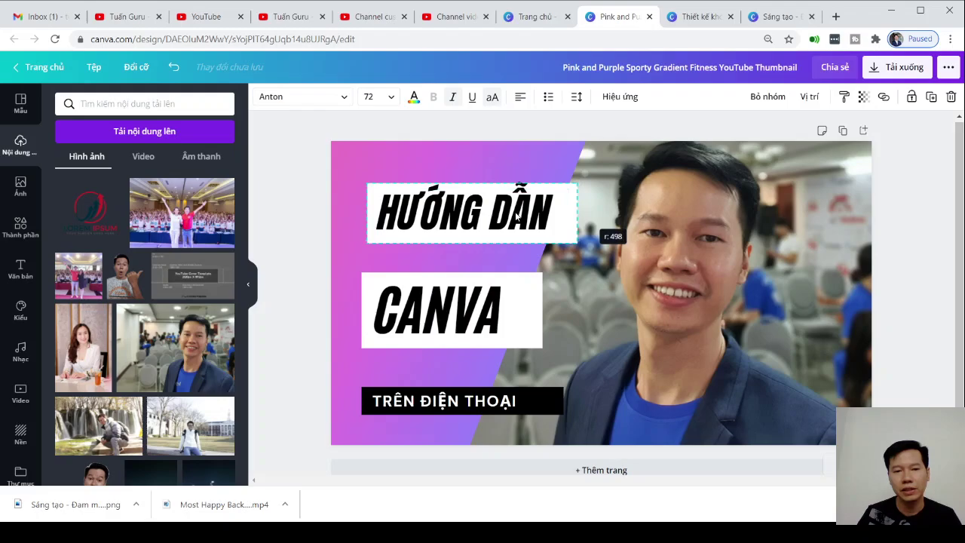
pyautogui.click(304, 221)
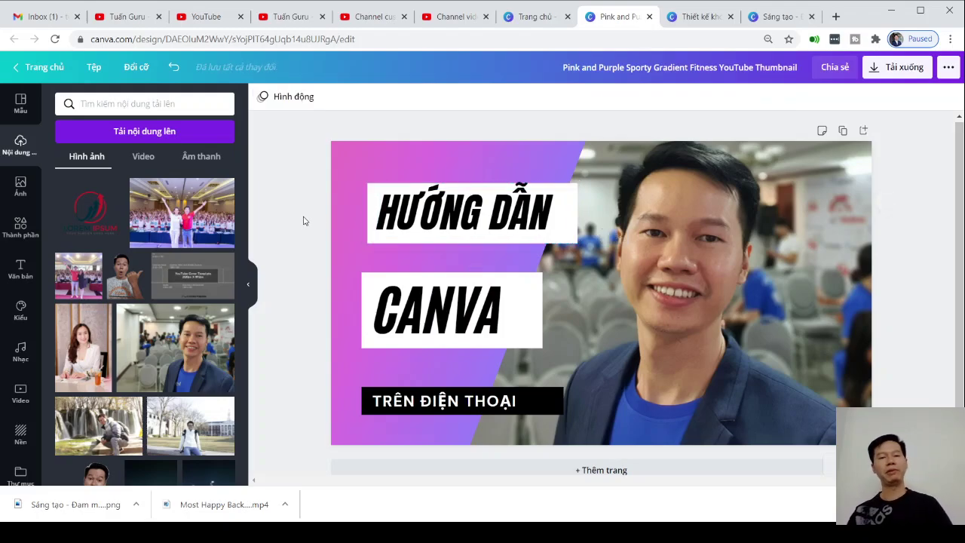
# Download the finished thumbnail design as a PNG at 1280 x 720 px.
pyautogui.click(907, 67)
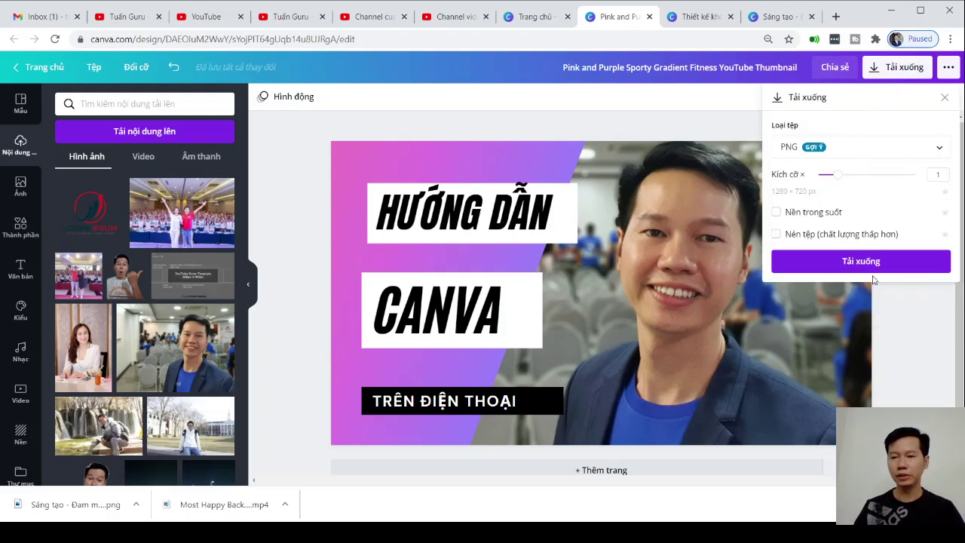
pyautogui.click(870, 262)
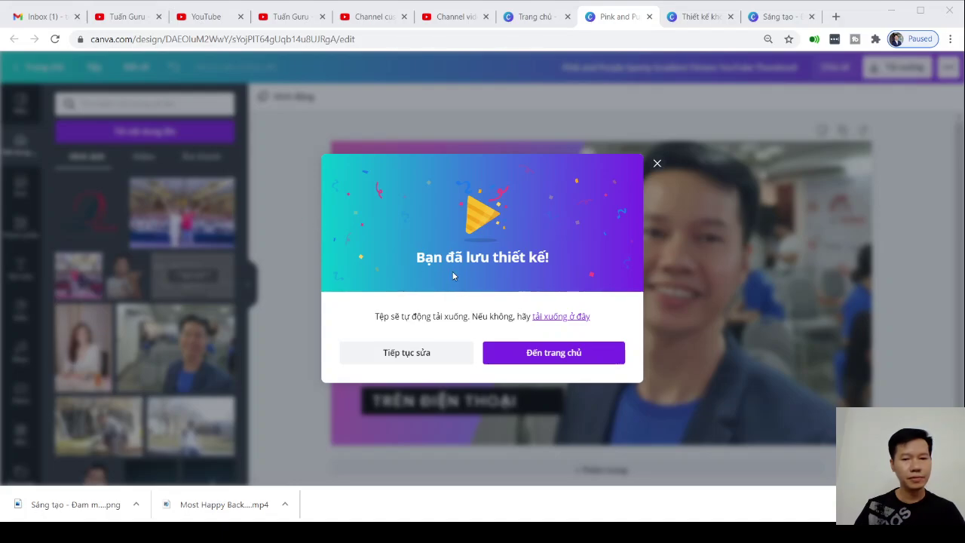
pyautogui.click(377, 292)
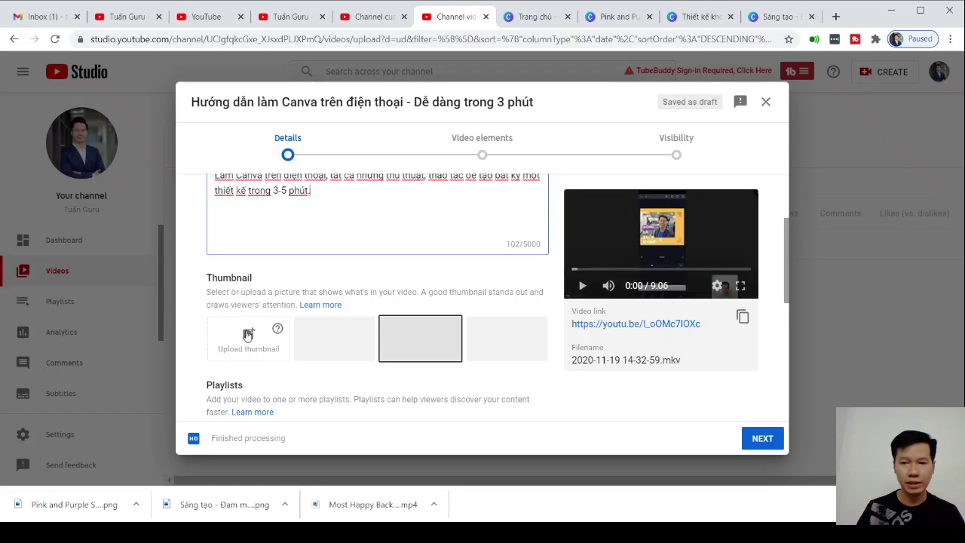
# Try to upload a custom thumbnail for the video and open YouTube's phone verification page.
pyautogui.click(248, 338)
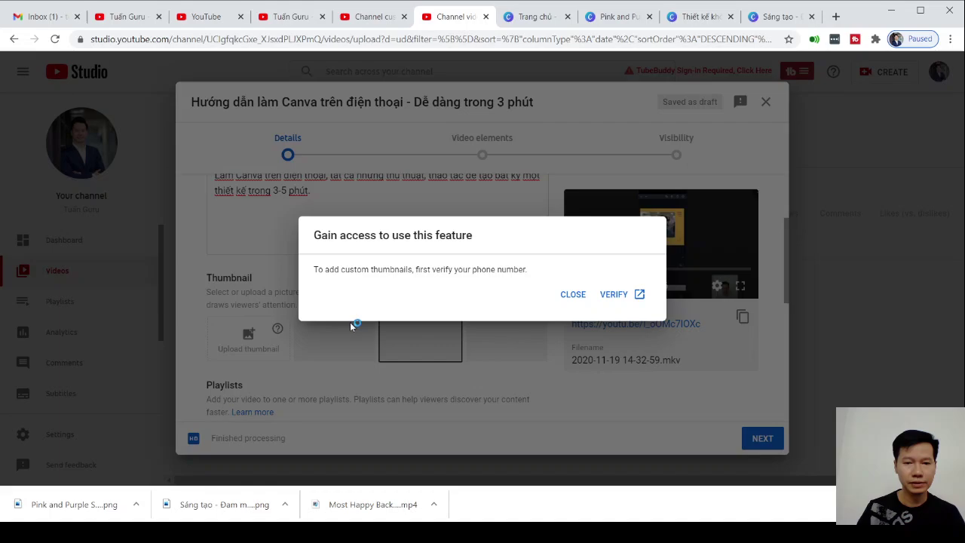
pyautogui.click(574, 296)
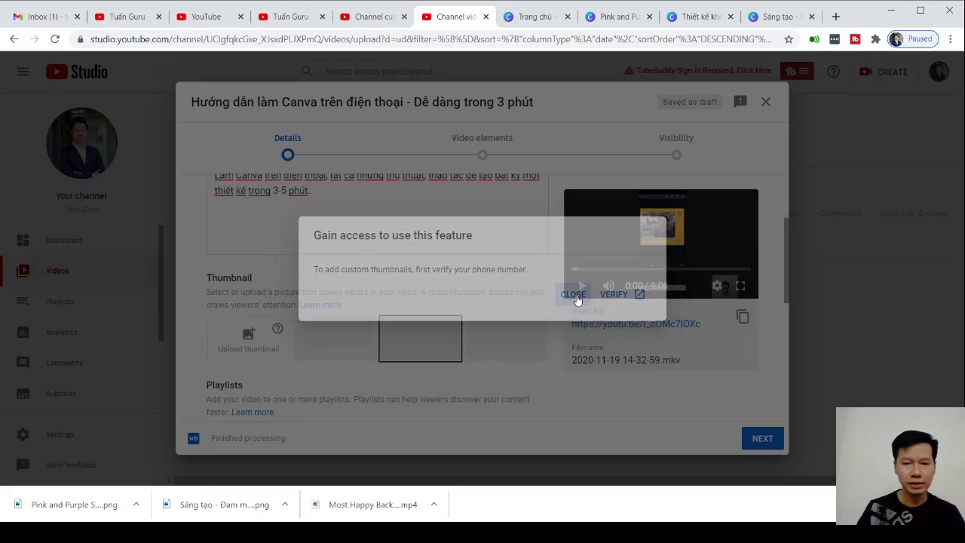
pyautogui.click(222, 341)
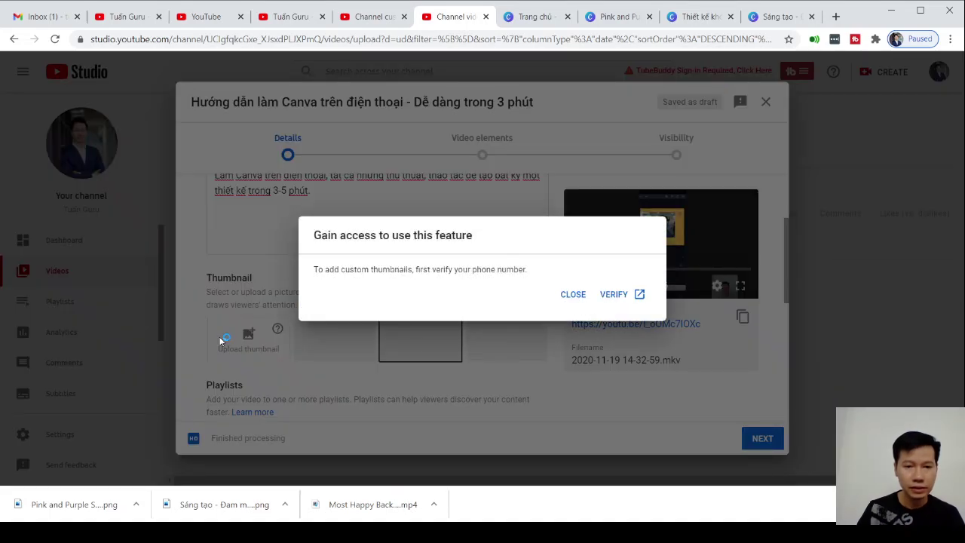
pyautogui.click(614, 300)
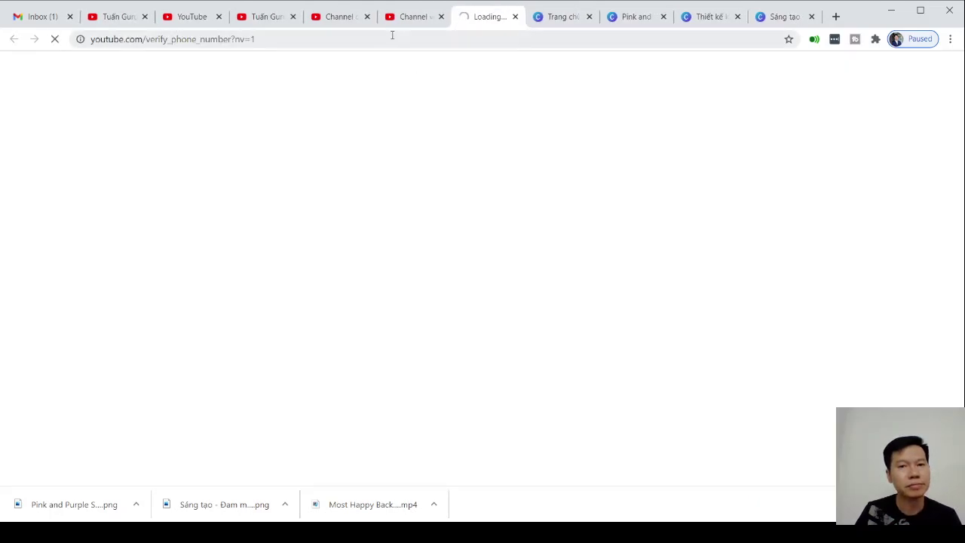
# Return to the video's upload details and mark the video as not made for kids.
pyautogui.click(412, 17)
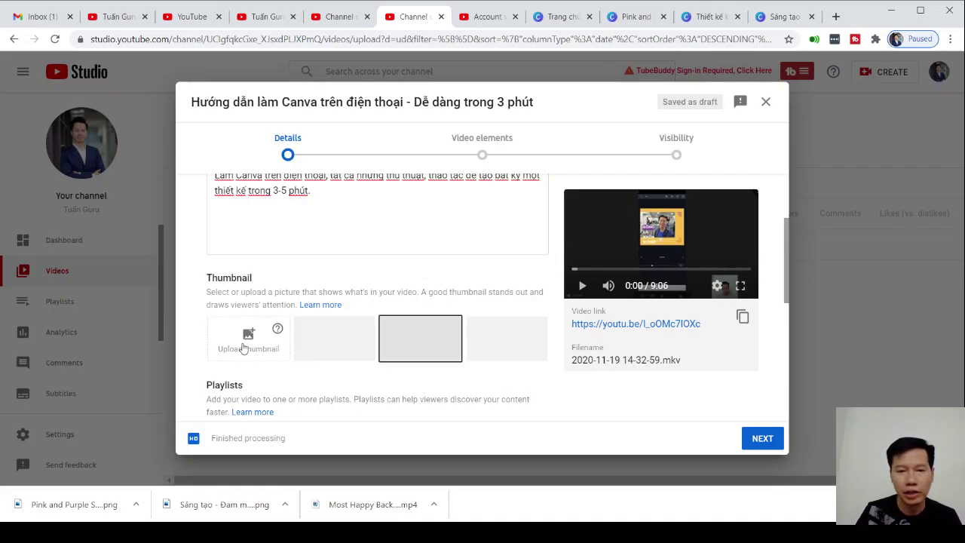
pyautogui.scroll(1, 250, 347)
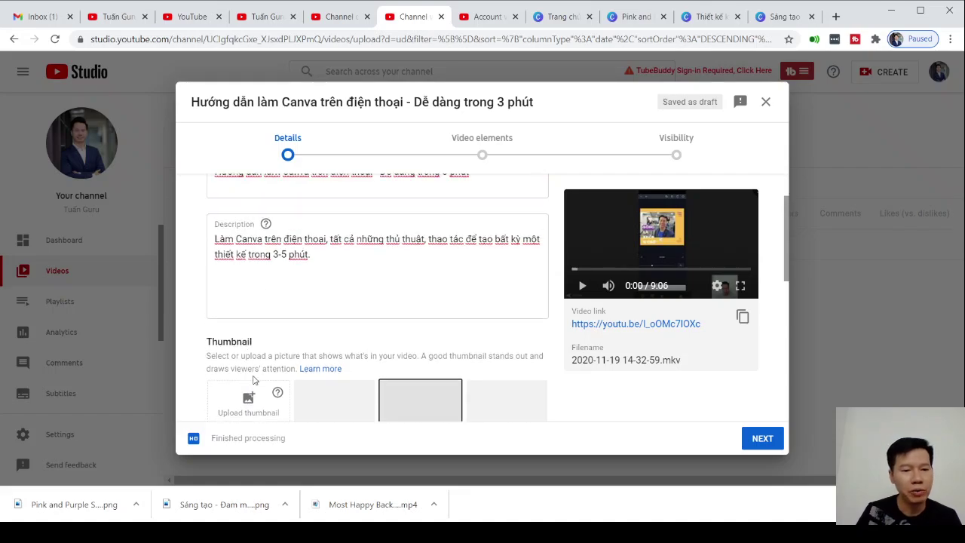
pyautogui.scroll(-1, 251, 347)
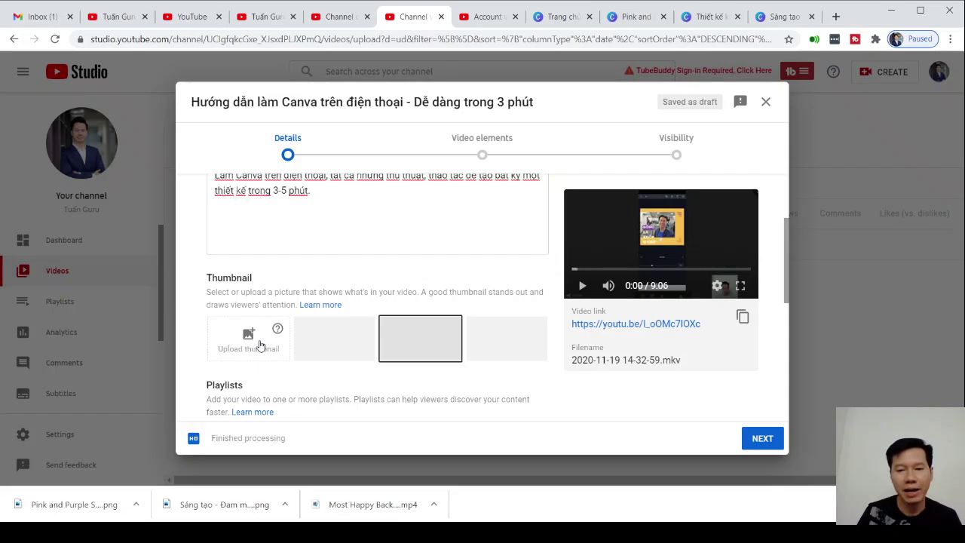
pyautogui.scroll(-3, 468, 337)
pyautogui.scroll(-2, 467, 337)
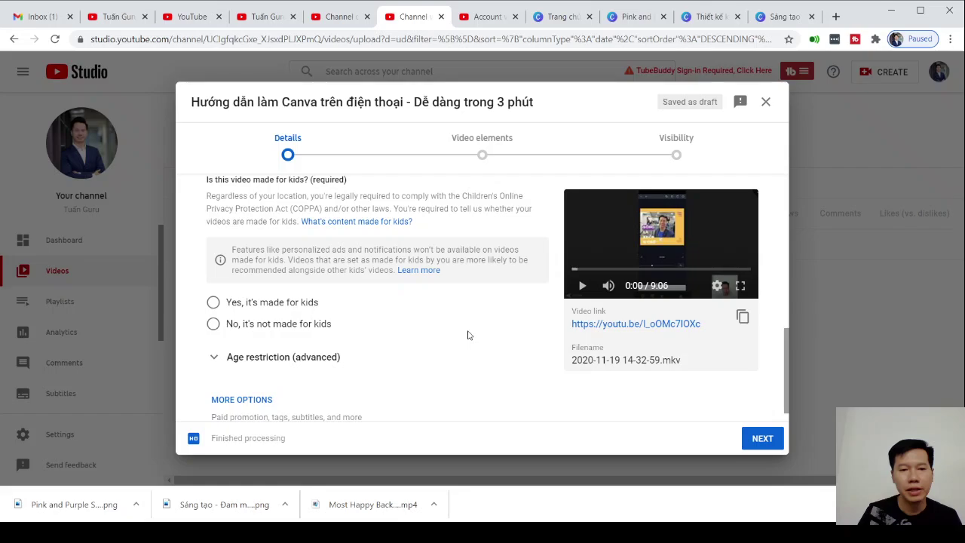
pyautogui.click(213, 324)
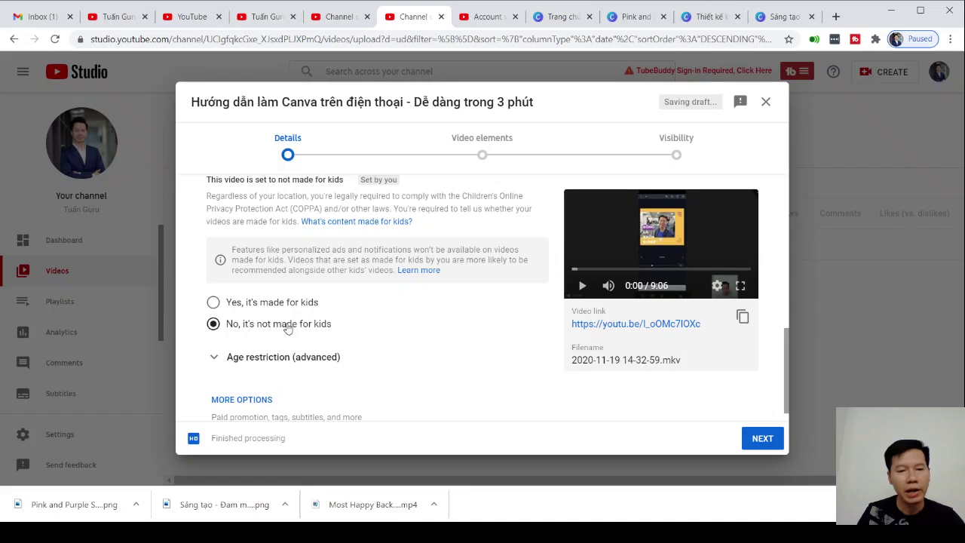
# Advance the upload through the details and video elements stages to the visibility settings, without adding an end screen or cards.
pyautogui.scroll(-1, 426, 333)
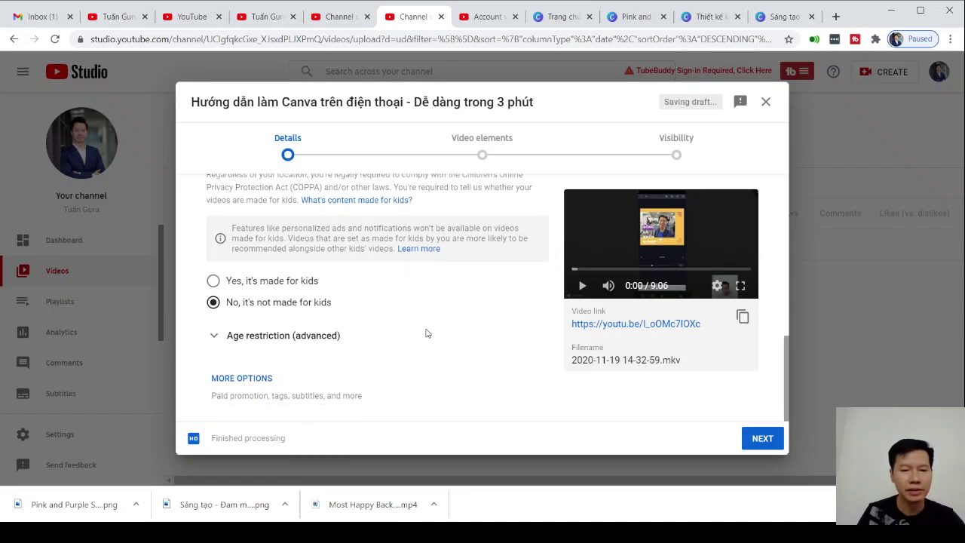
pyautogui.click(770, 439)
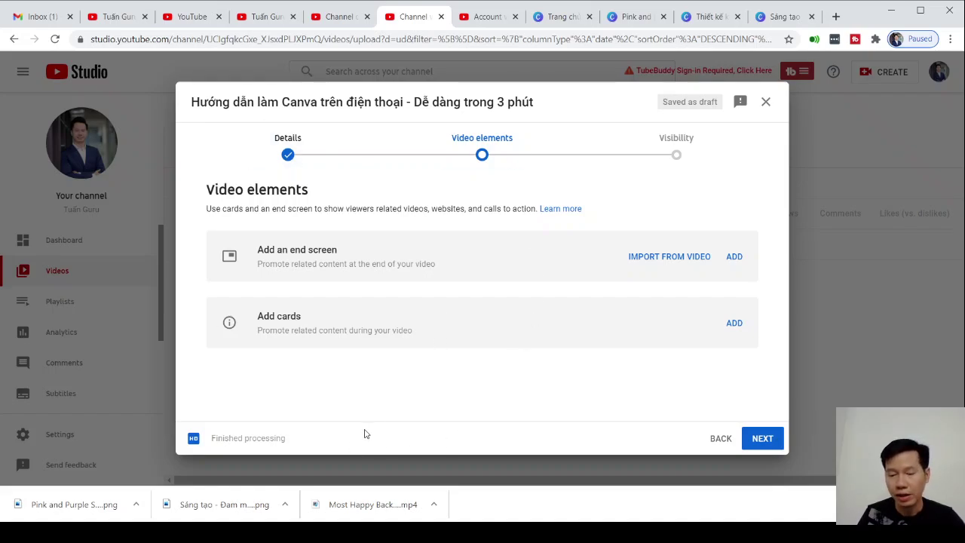
pyautogui.press('Return')
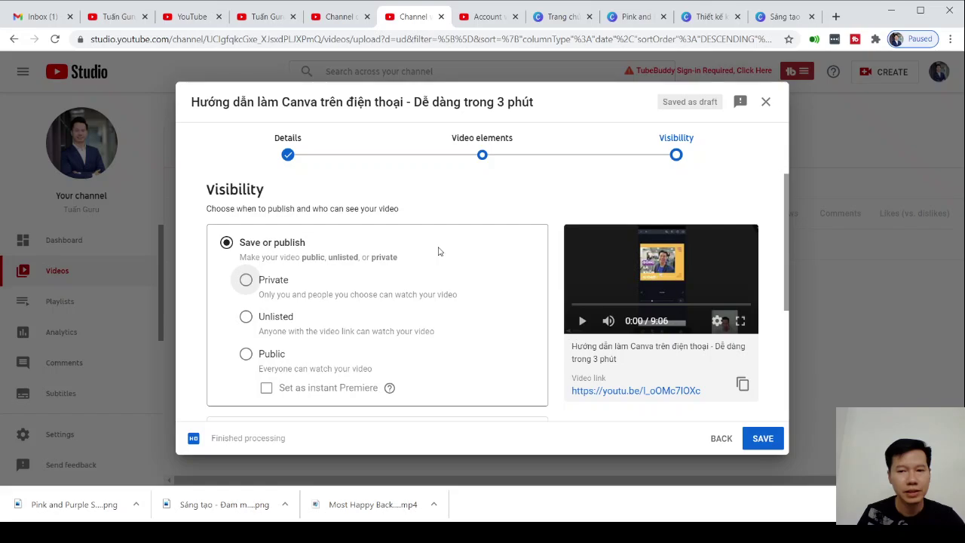
# Publish the video with Public visibility, copying its video link beforehand, and dismiss the published confirmation.
pyautogui.scroll(-3, 438, 251)
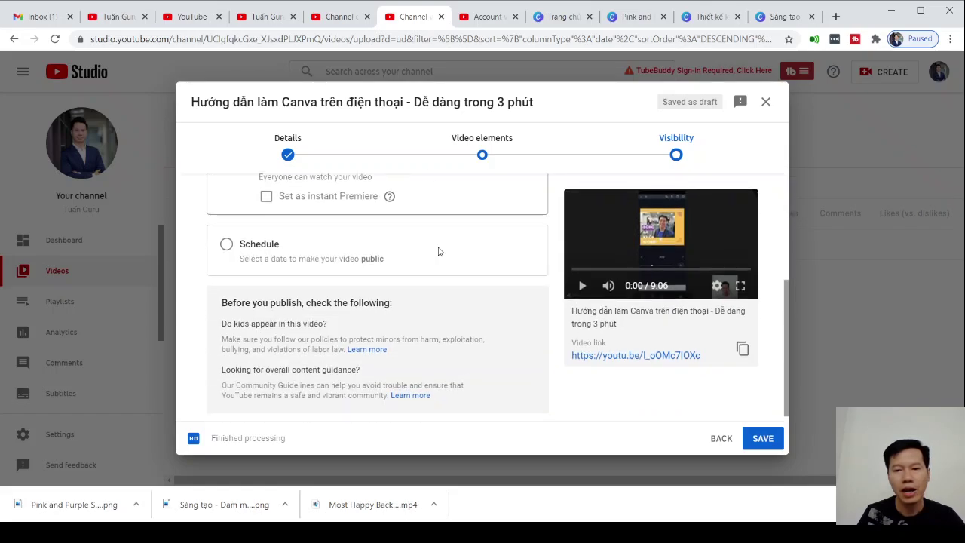
pyautogui.scroll(3, 438, 252)
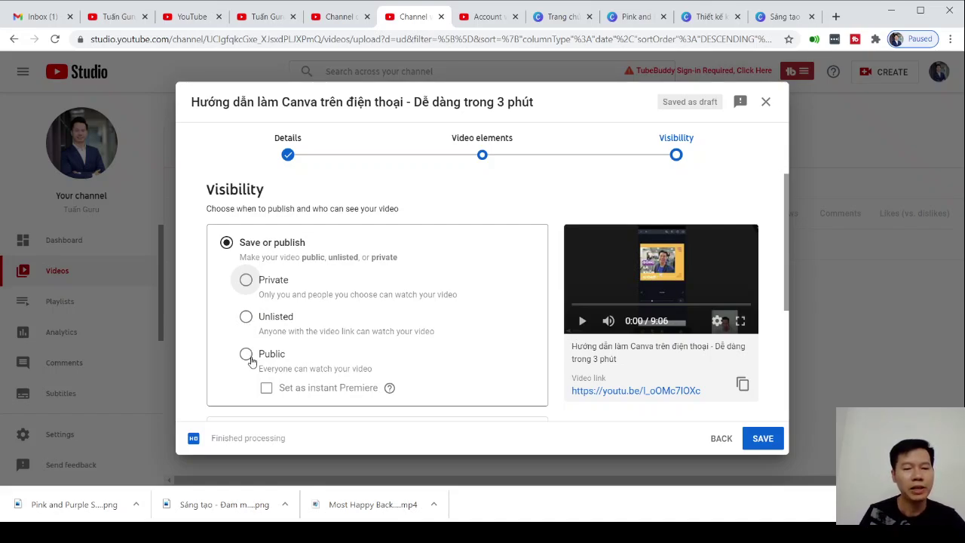
pyautogui.click(744, 385)
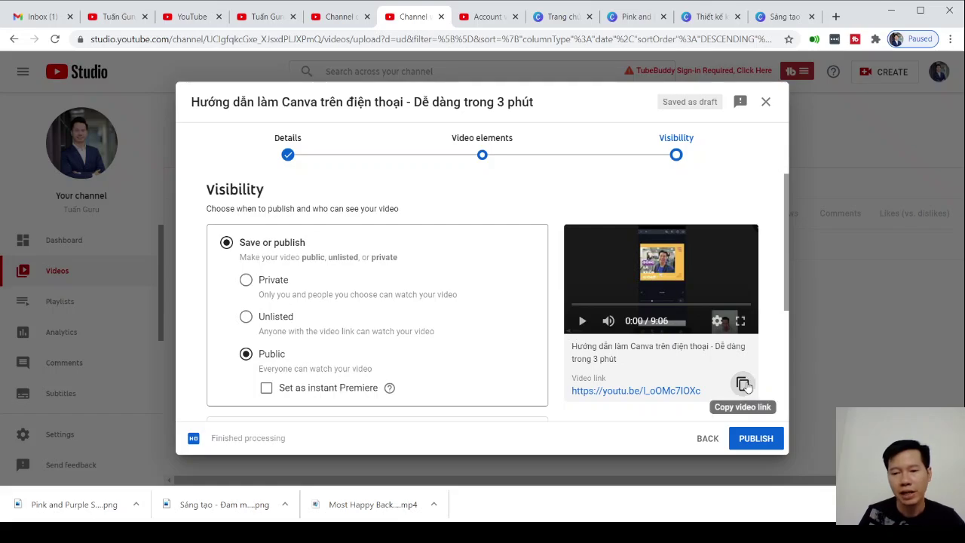
pyautogui.click(756, 438)
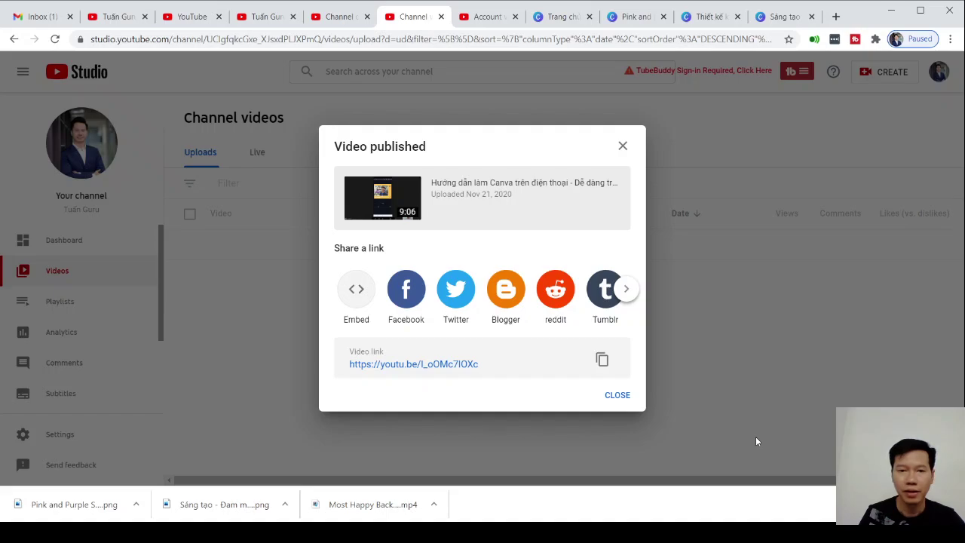
pyautogui.click(618, 394)
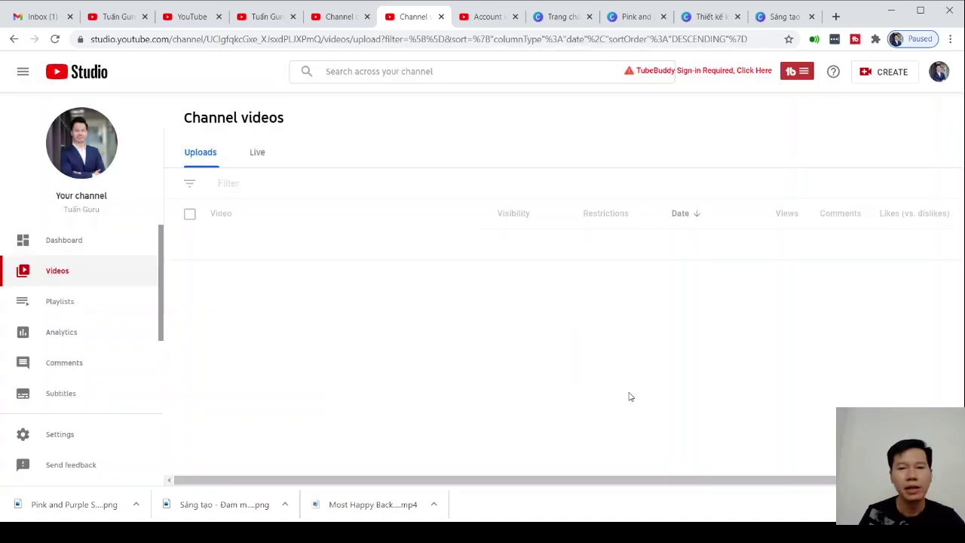
# Open the published video from its copied link in place of the account verification page and pause its playback.
pyautogui.click(498, 16)
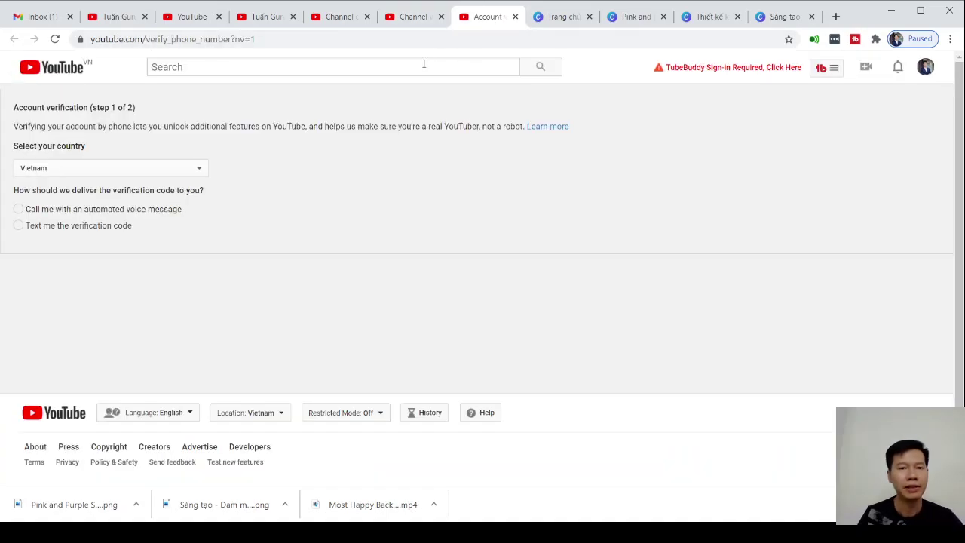
pyautogui.click(379, 39)
pyautogui.hotkey('ctrl', 'v')
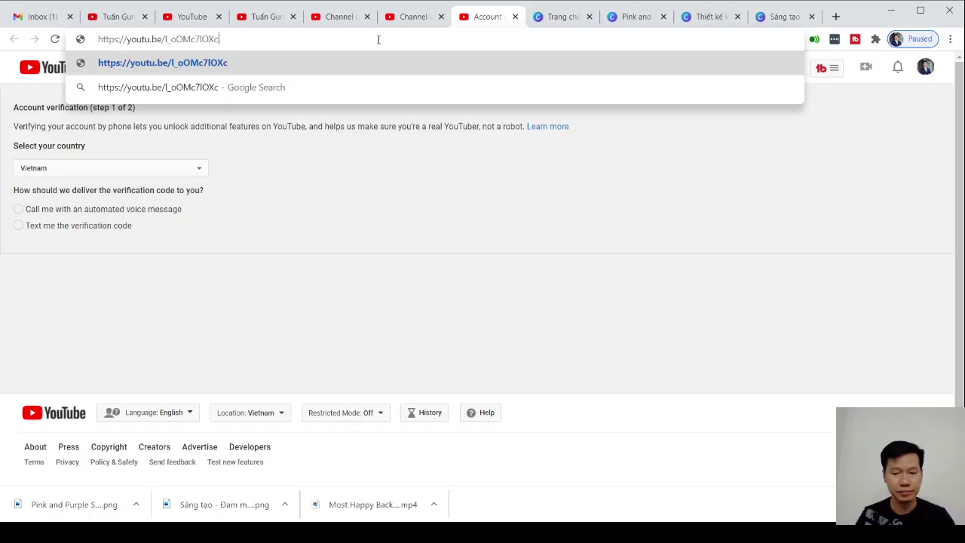
pyautogui.press('Return')
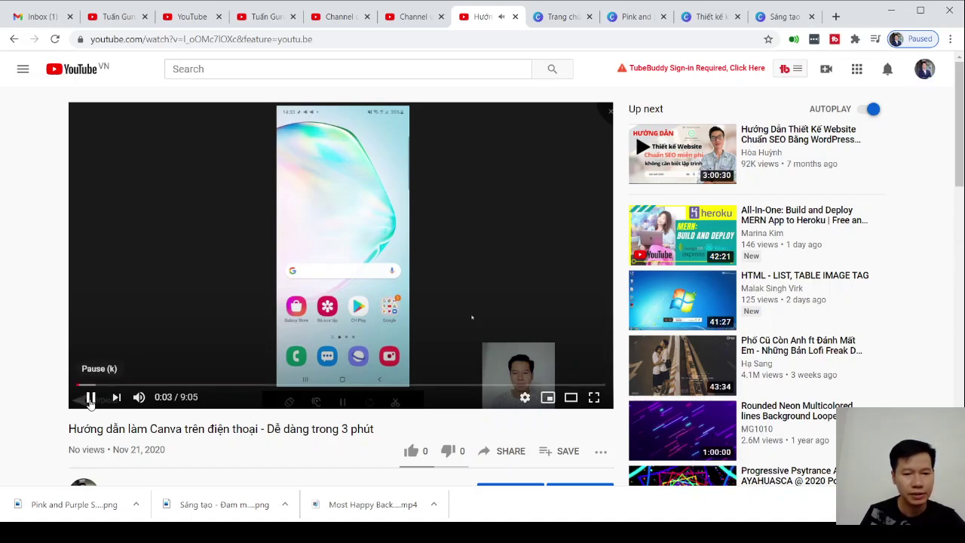
pyautogui.click(89, 400)
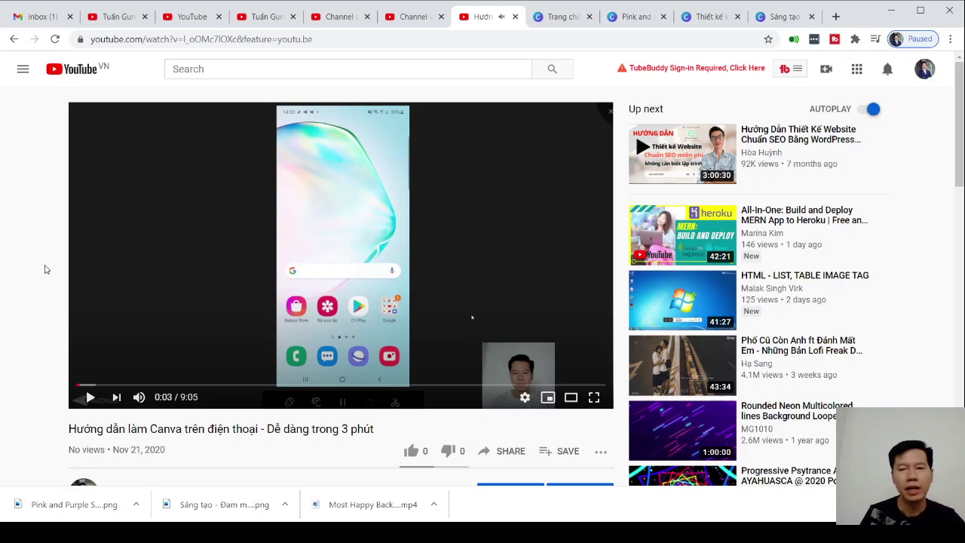